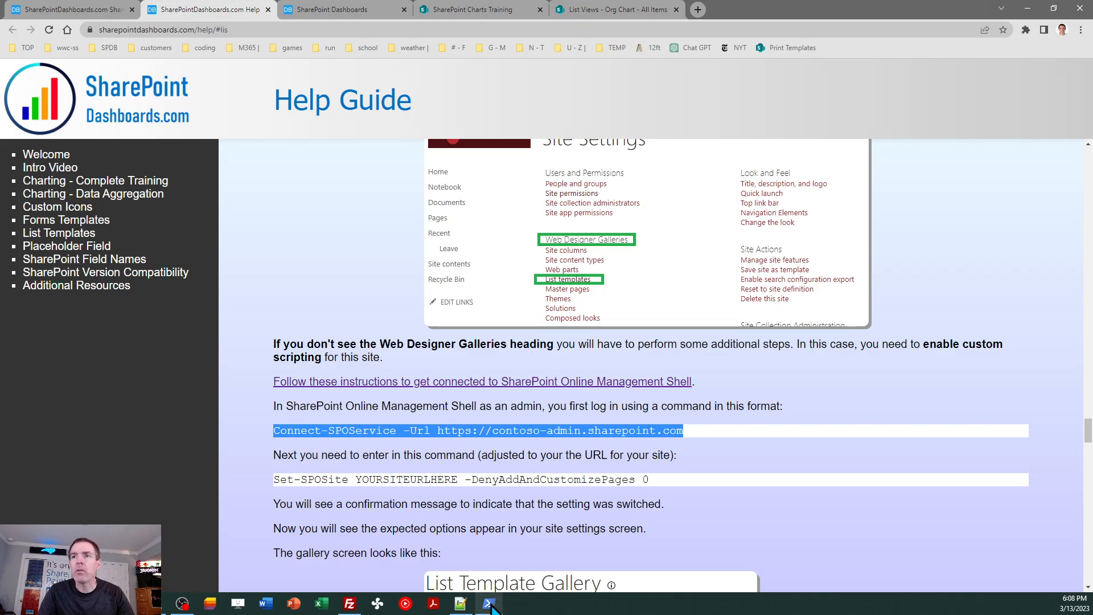
- Switch to SharePoint Online Management Shell and paste the copied Connect-SPOService command at the prompt
click(489, 603)
click(423, 194)
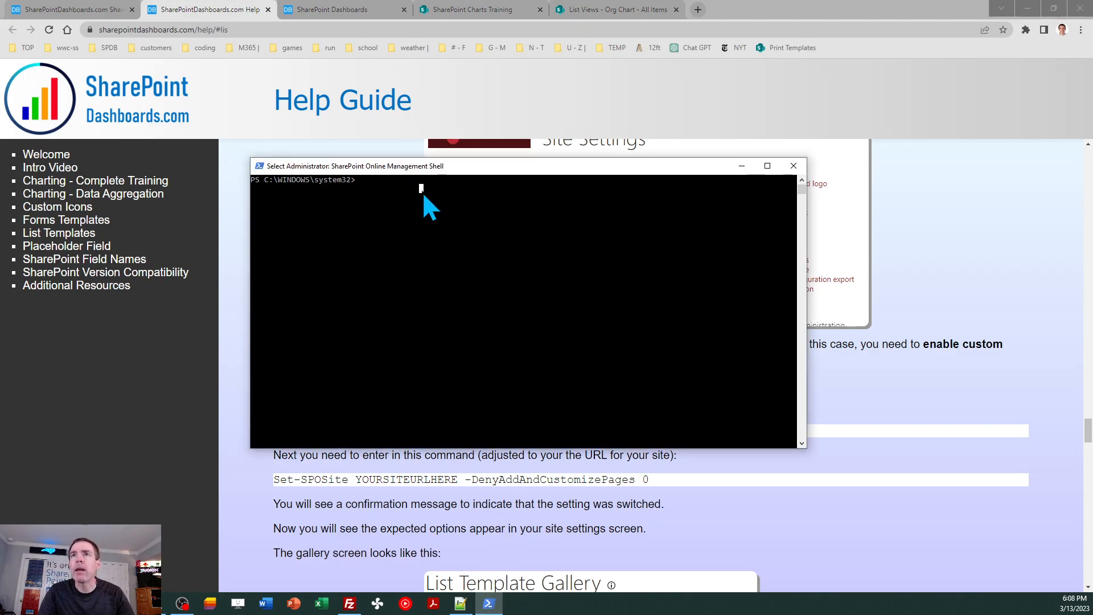
right_click(363, 179)
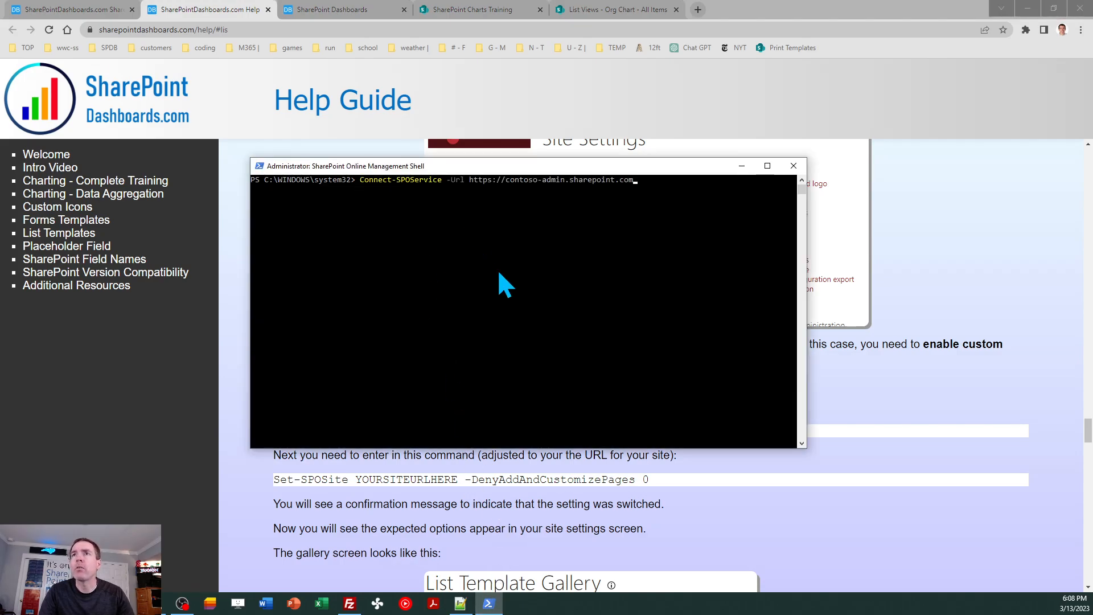
- Replace contoso with wwcss in the admin URL and run the Connect-SPOService command
key(Left)
key(Left)
key(Left)
key(Left)
key(Left)
key(Left)
key(Left)
key(Left)
key(Left)
key(Left)
key(Left)
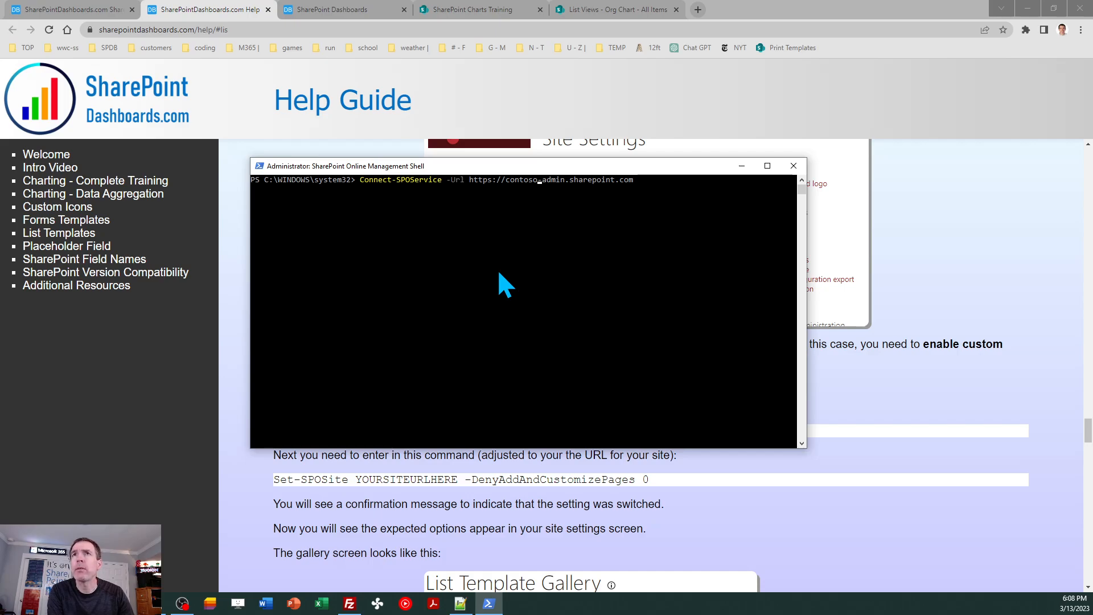
key(BackSpace)
key(BackSpace)
key(BackSpace)
key(BackSpace)
key(BackSpace)
key(BackSpace)
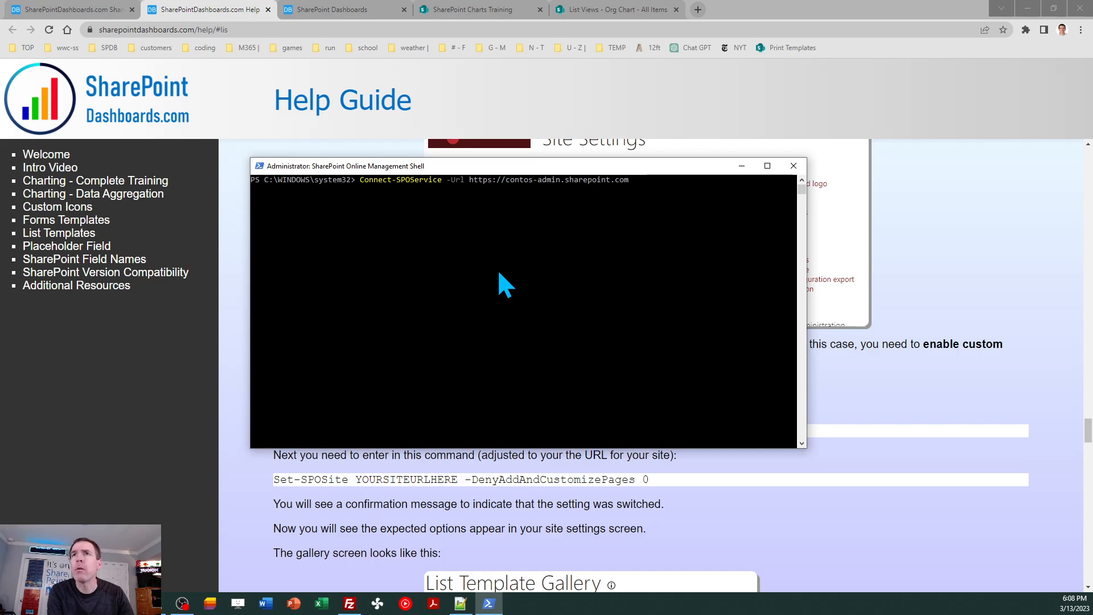
key(BackSpace)
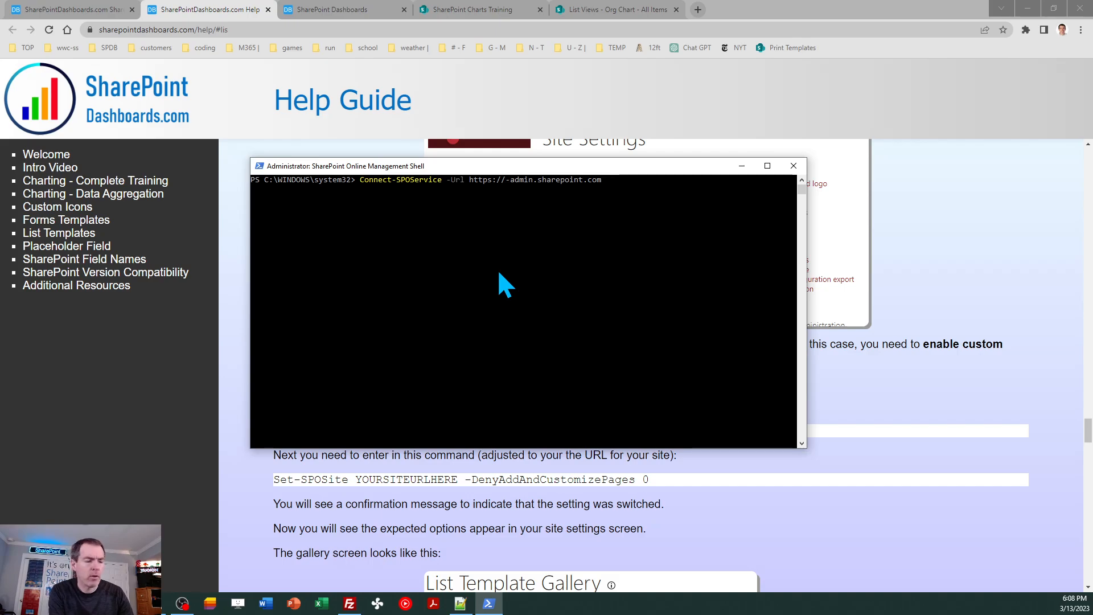
text(wwcss)
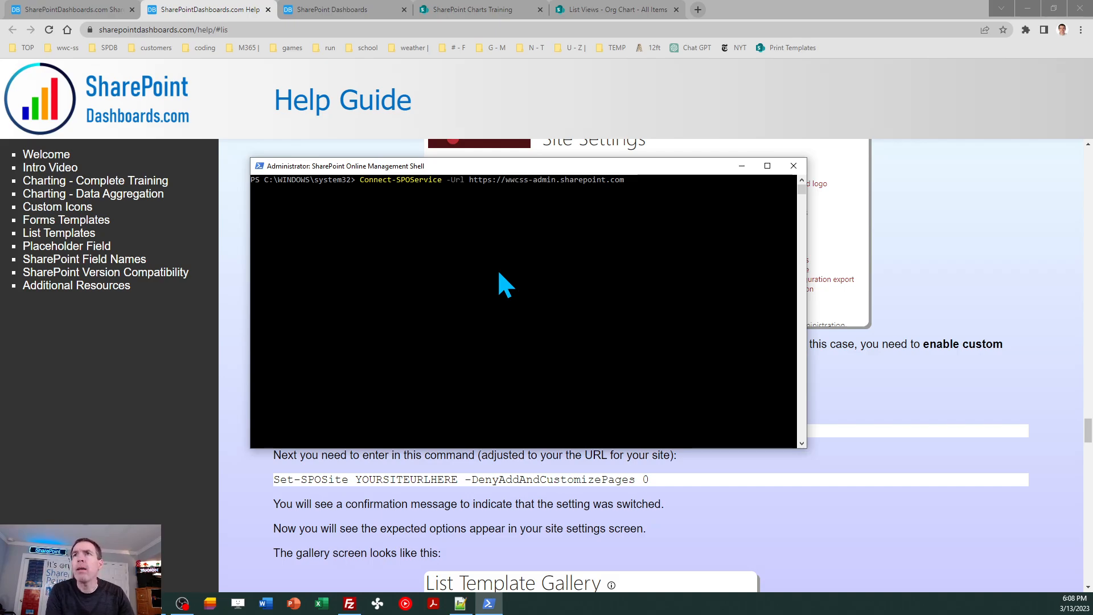
key(Return)
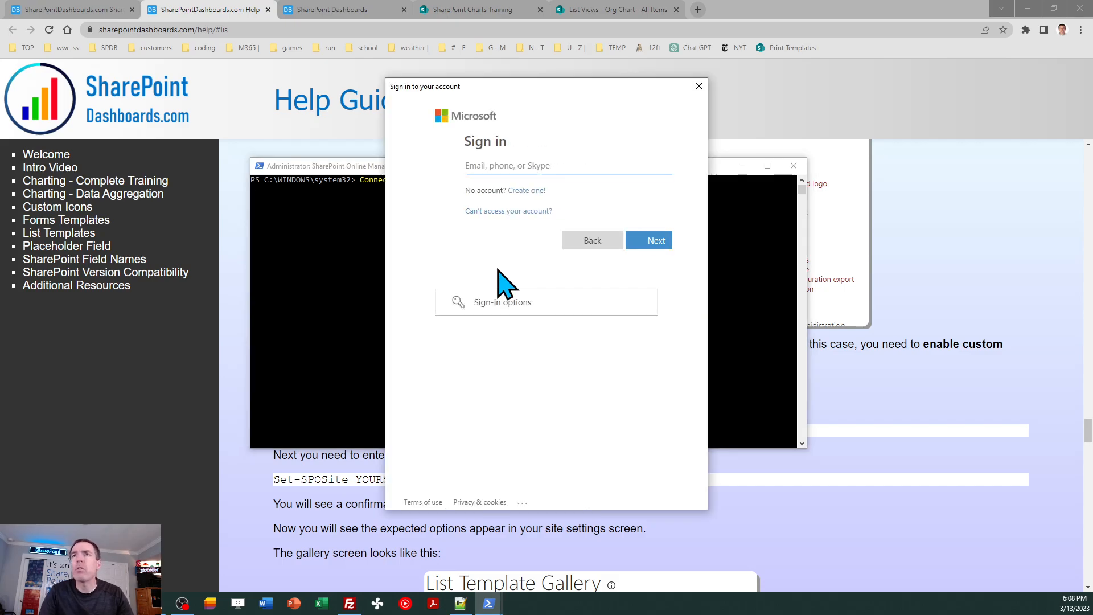
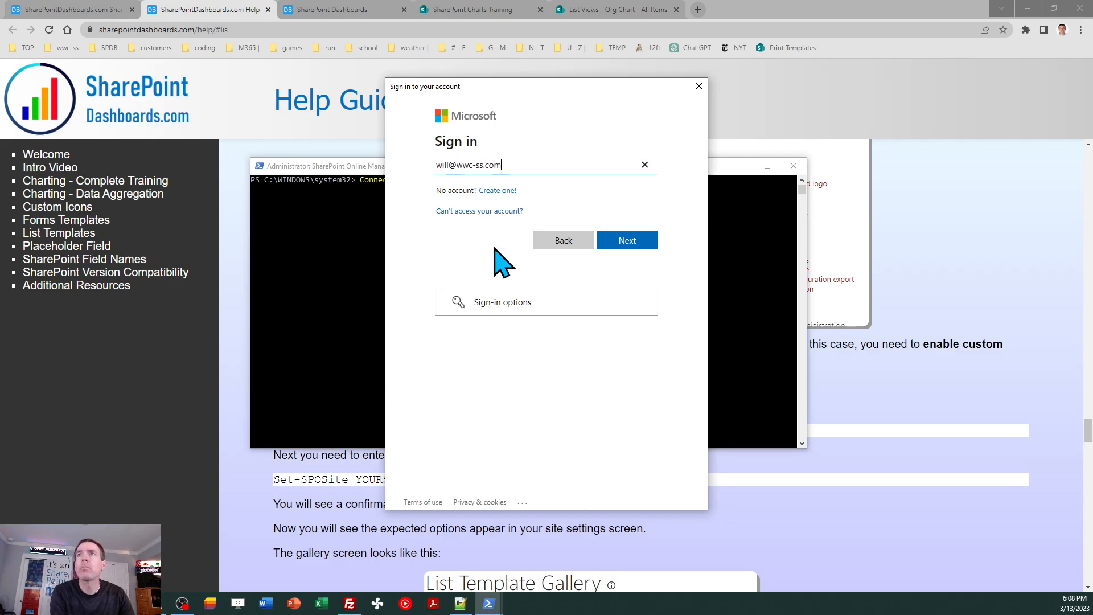
- Sign in to the Microsoft account with the admin's e-mail address and account password
key(Return)
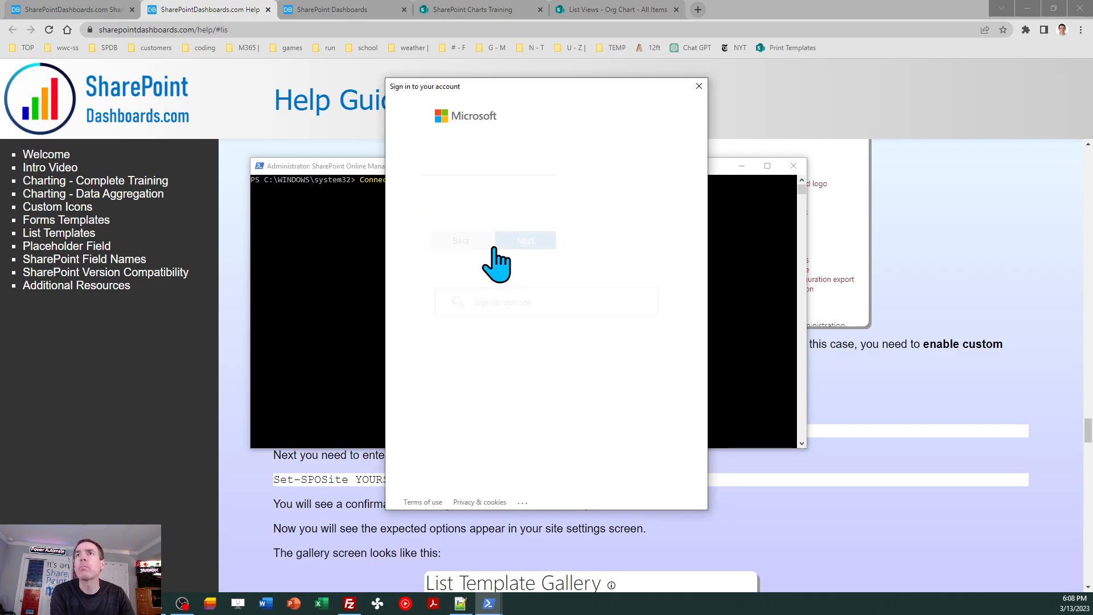
text(••••)
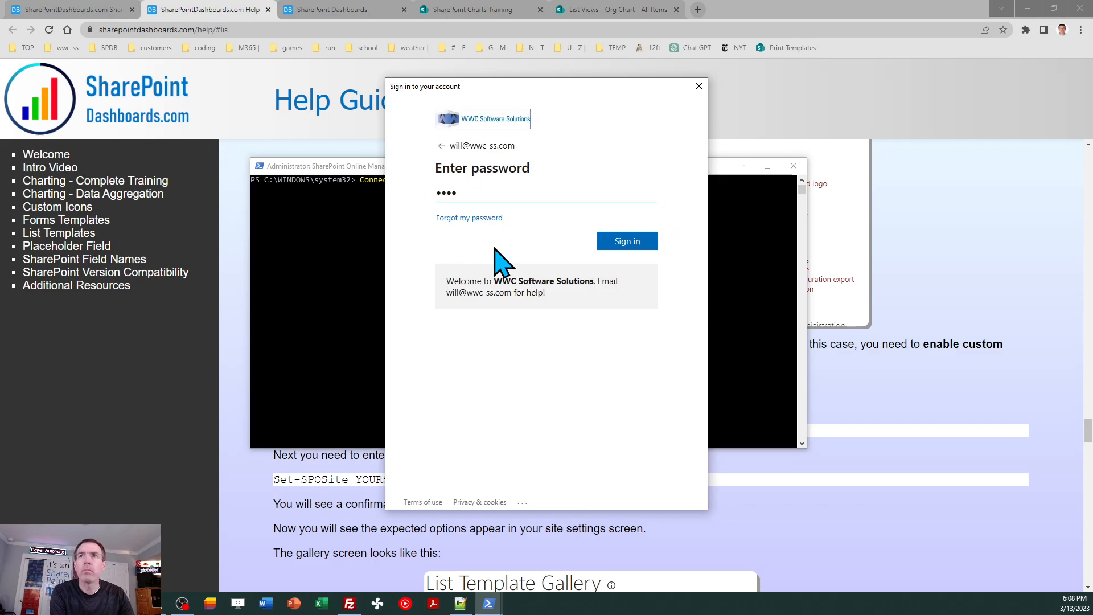
key(Return)
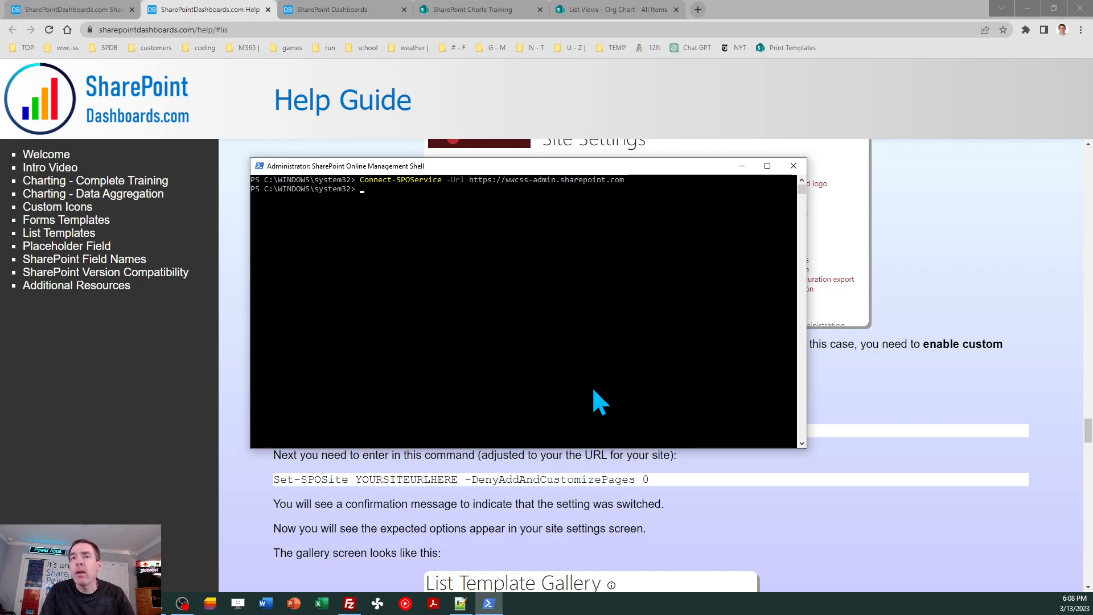
- Copy the Set-SPOSite YOURSITEURLHERE -DenyAddAndCustomizePages 0 command from the help guide and paste it into the Management Shell
drag(654, 481, 268, 488)
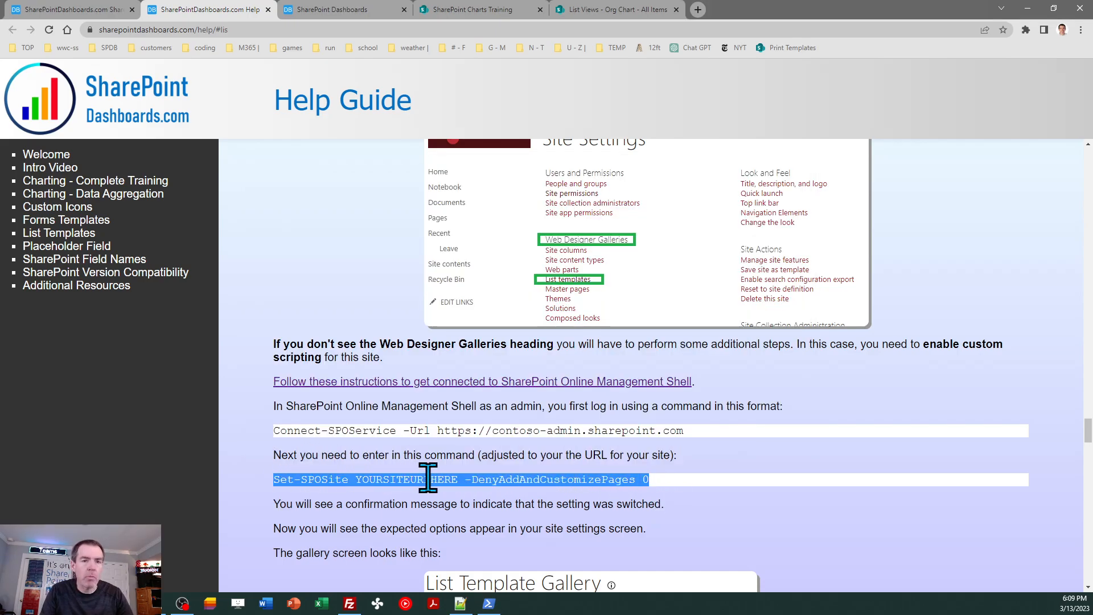
click(487, 604)
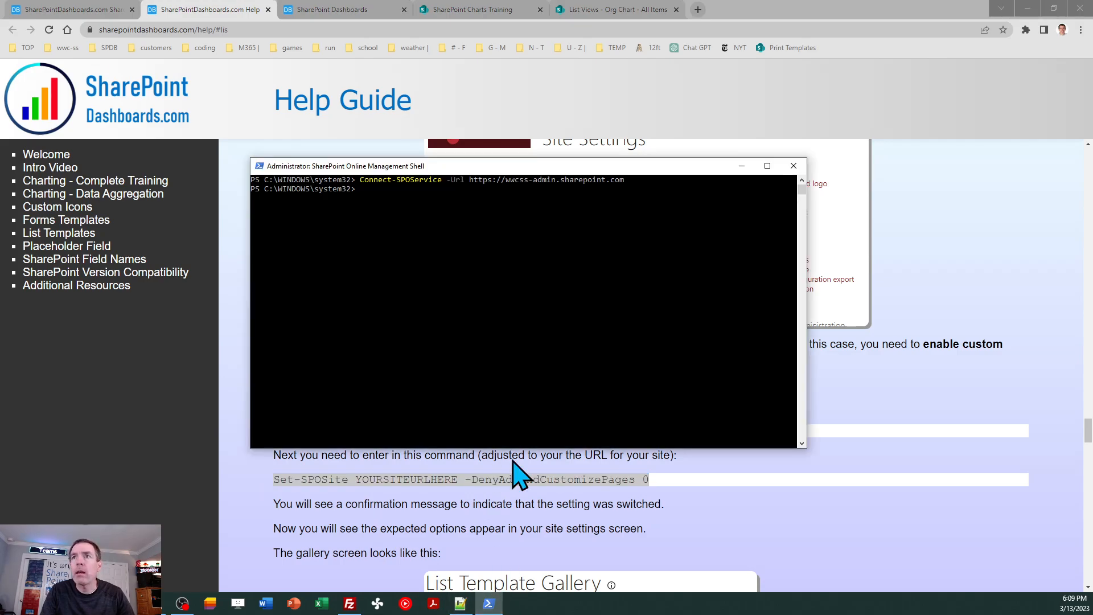
right_click(455, 259)
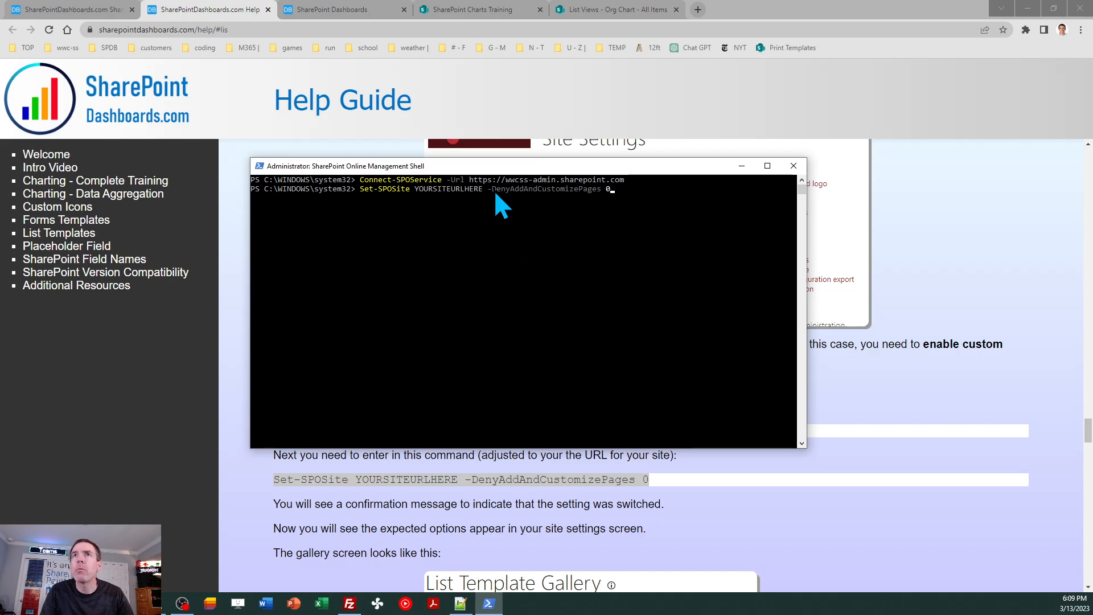
click(489, 10)
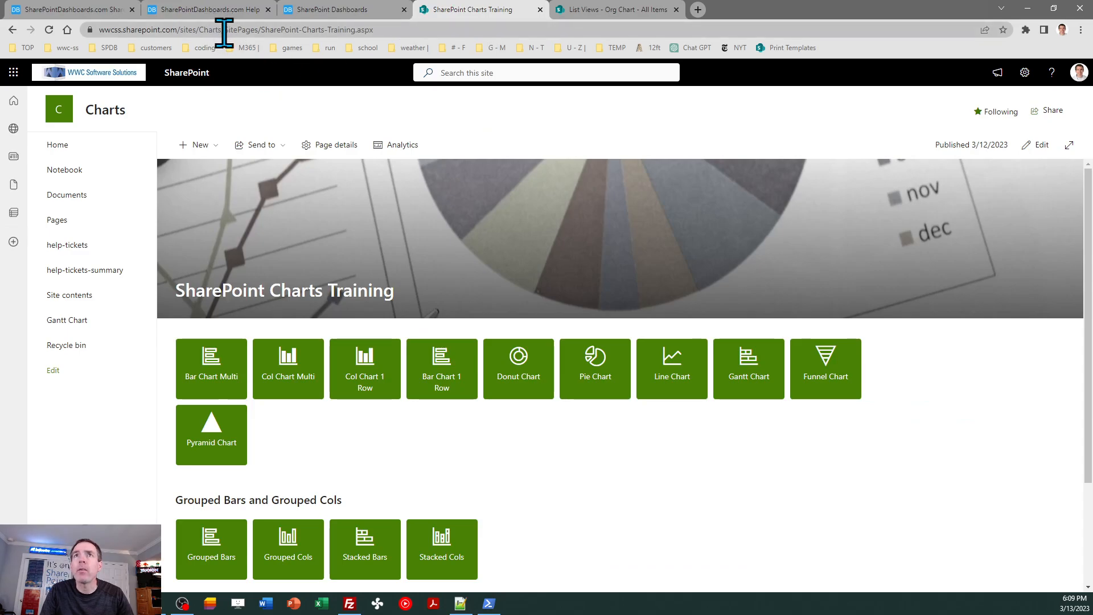
drag(224, 32, 71, 30)
key(ctrl+c)
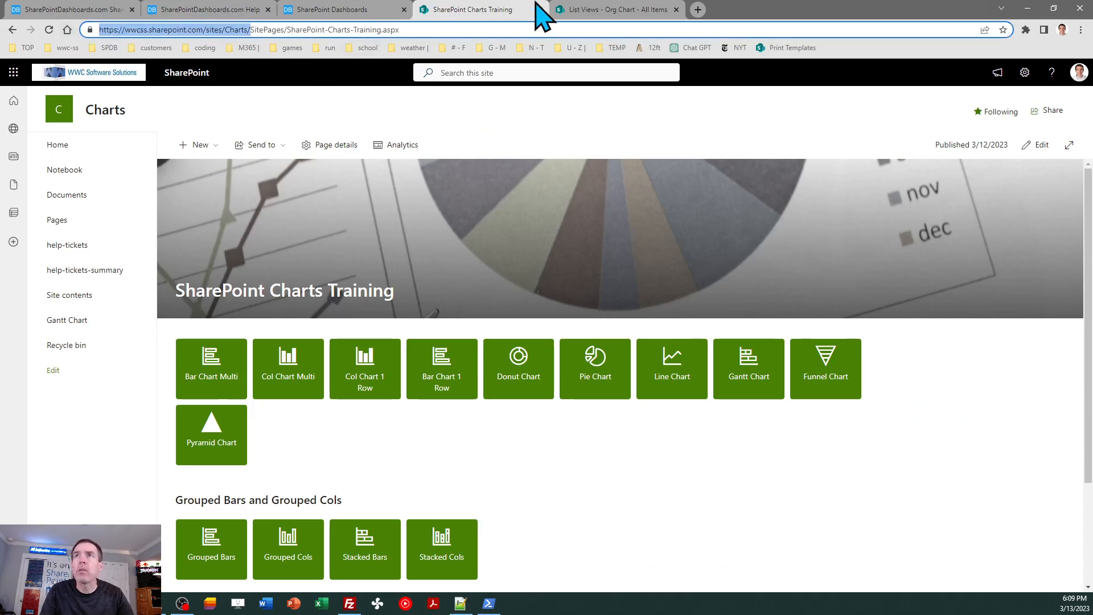
click(488, 603)
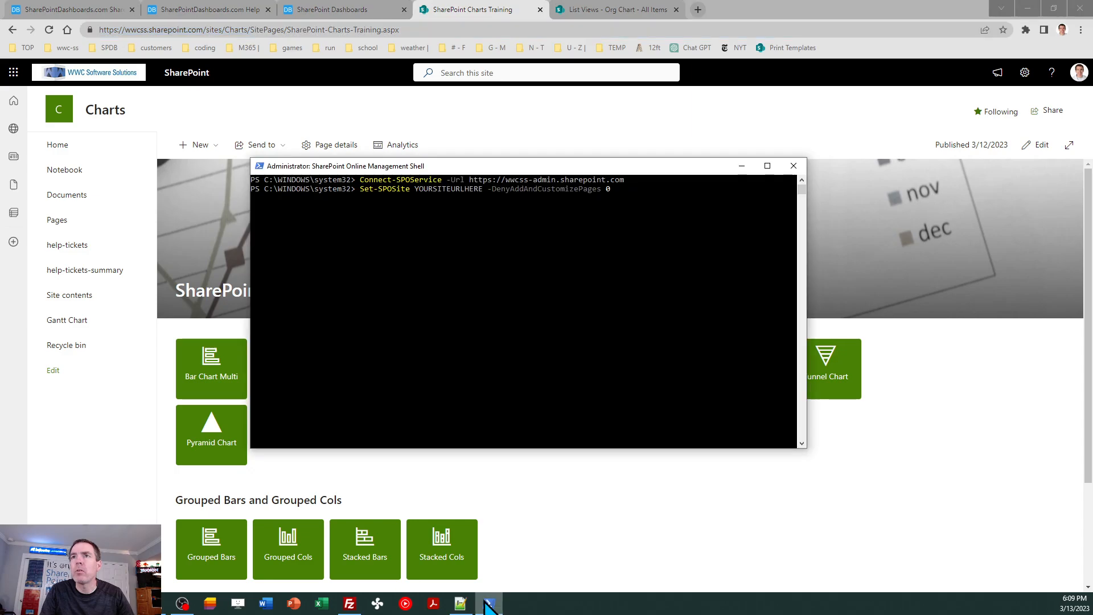
key(ctrl+v)
key(ctrl+z)
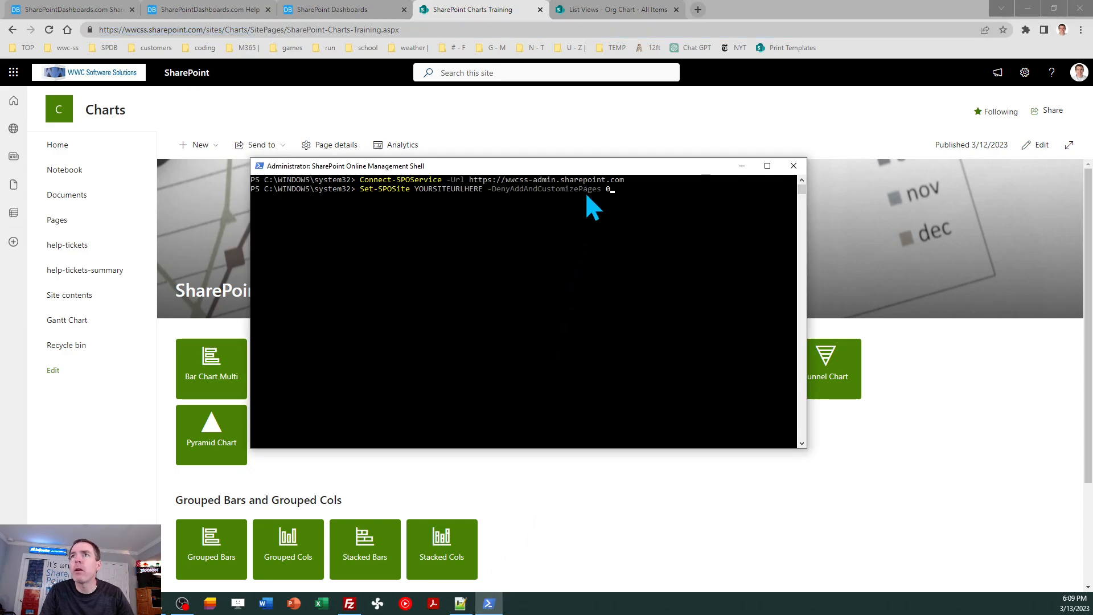
- Replace the YOURSITEURLHERE placeholder in the Set-SPOSite command with the copied Charts site URL
click(485, 189)
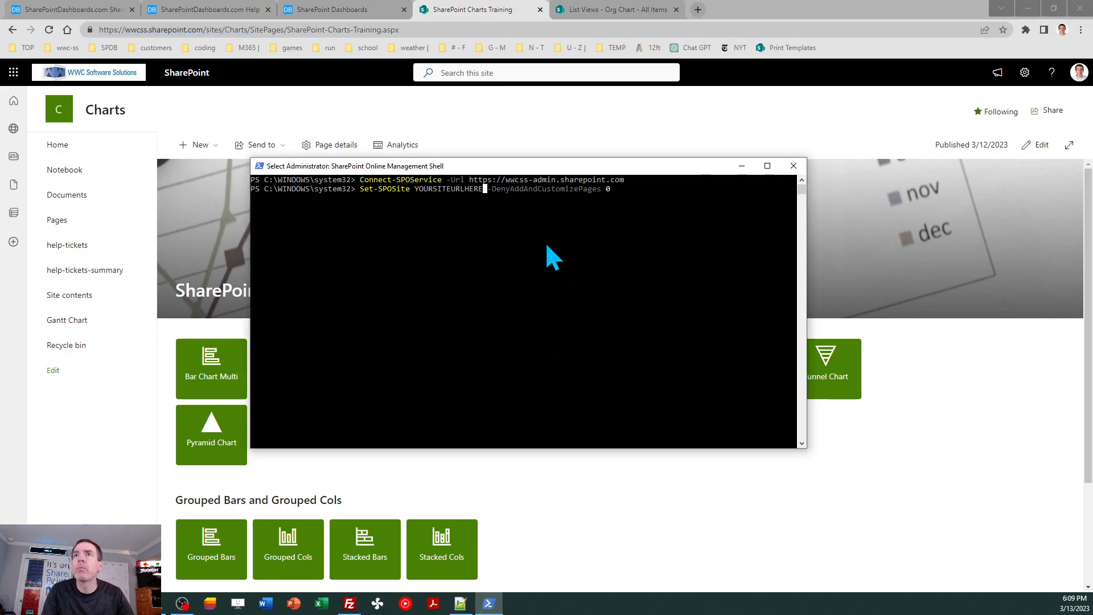
key(Escape)
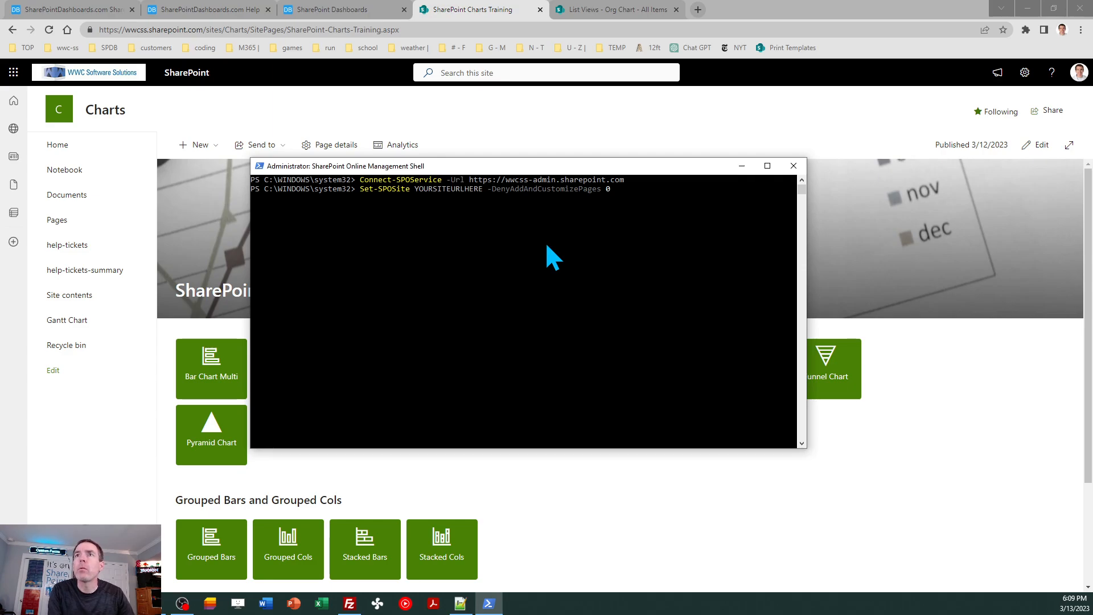
key(BackSpace)
key(BackSpace)
key(Escape)
text(Set-SPOSite YOURSITEURLHERE -DenyAddAndCustomizePages 0)
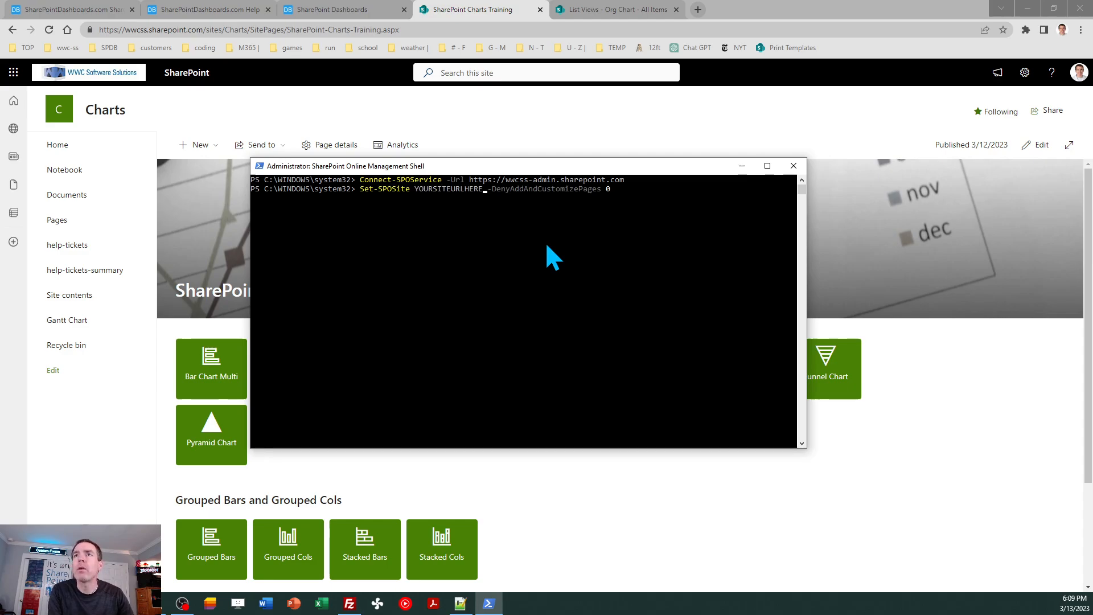
key(BackSpace)
key(BackSpace)
key(BackSpace)
key(BackSpace)
key(BackSpace)
key(BackSpace)
key(BackSpace)
key(BackSpace)
key(BackSpace)
key(BackSpace)
key(BackSpace)
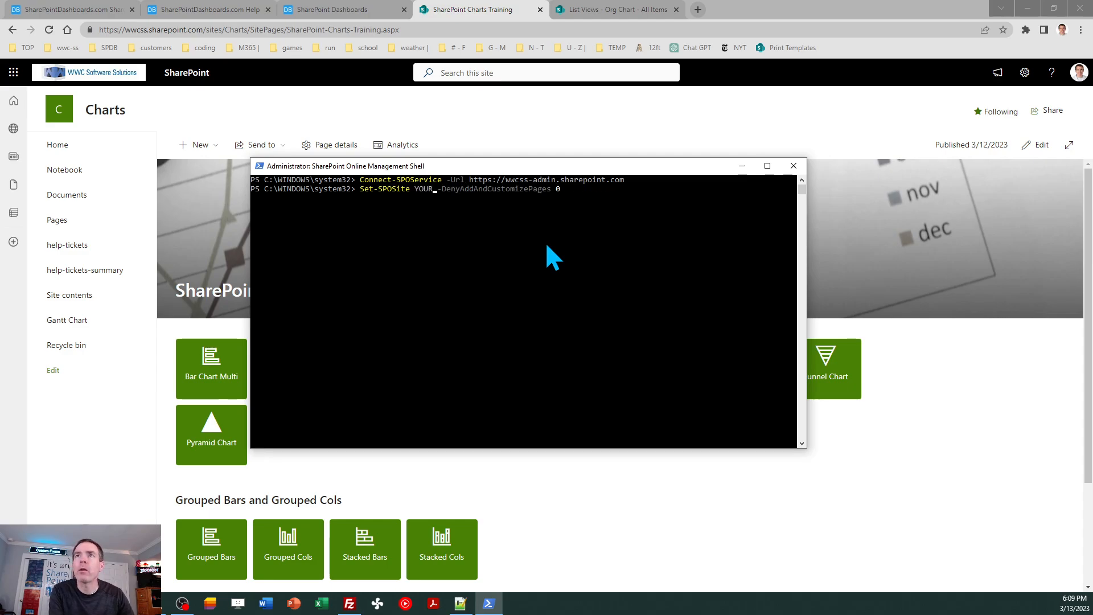
key(BackSpace)
key(BackSpace)
key(BackSpace)
key(BackSpace)
key(ctrl+v)
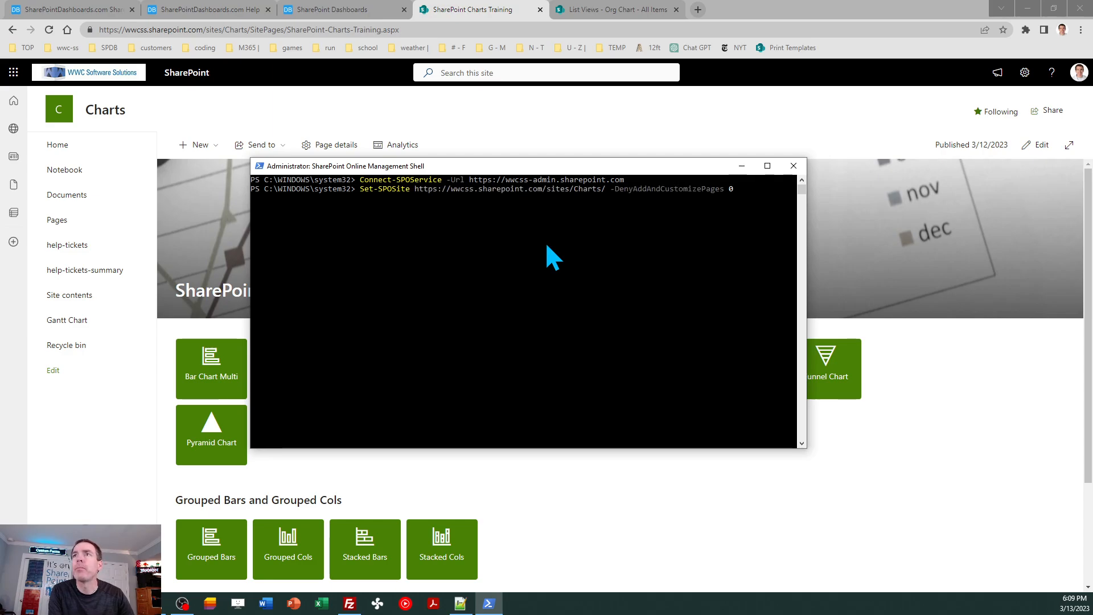
- Run the Set-SPOSite command without the trailing slash in the site URL, and close the Management Shell
key(BackSpace)
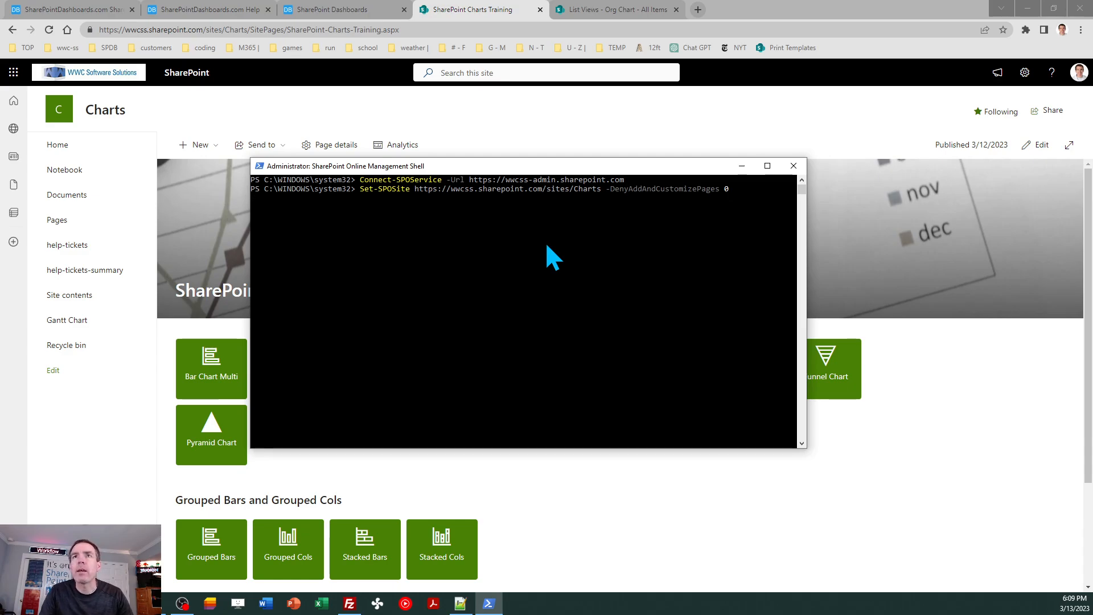
key(Return)
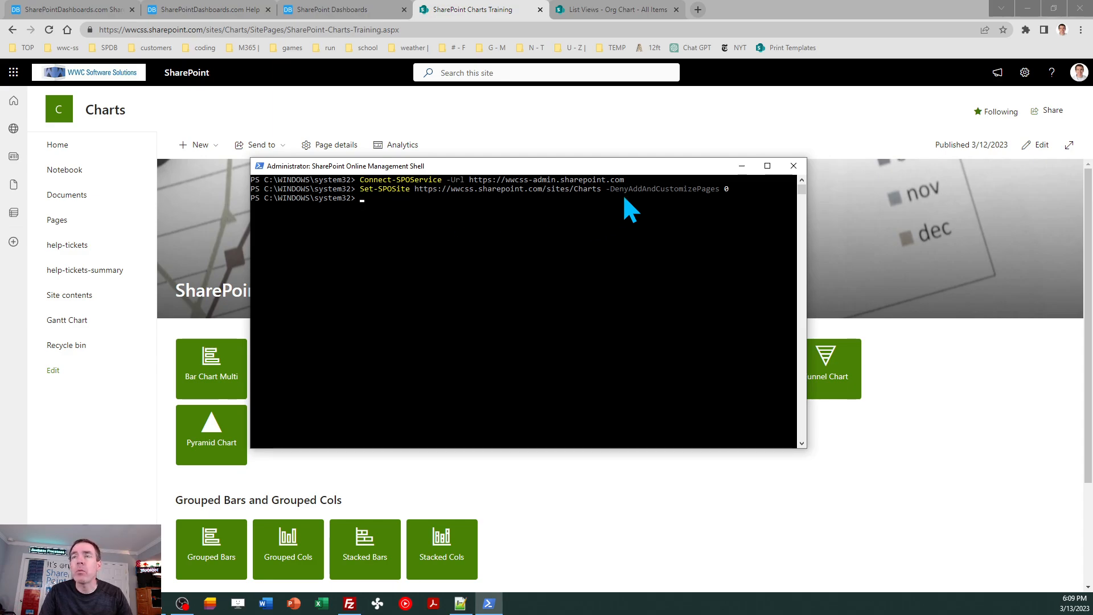
click(793, 165)
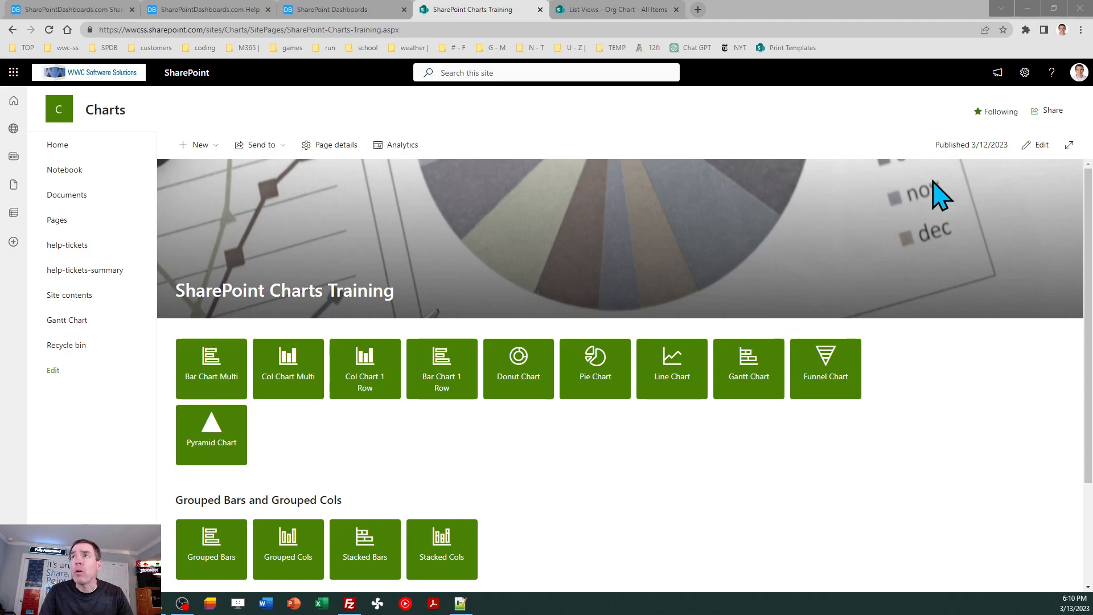
- Go to the full site settings of the Charts site and open its list templates gallery
click(1024, 73)
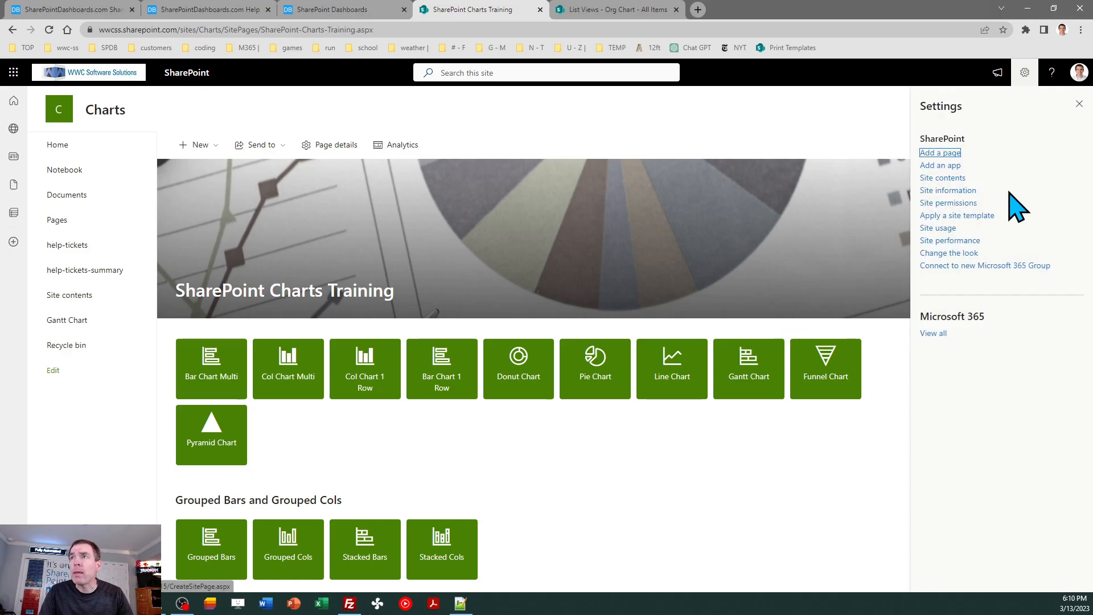
click(951, 191)
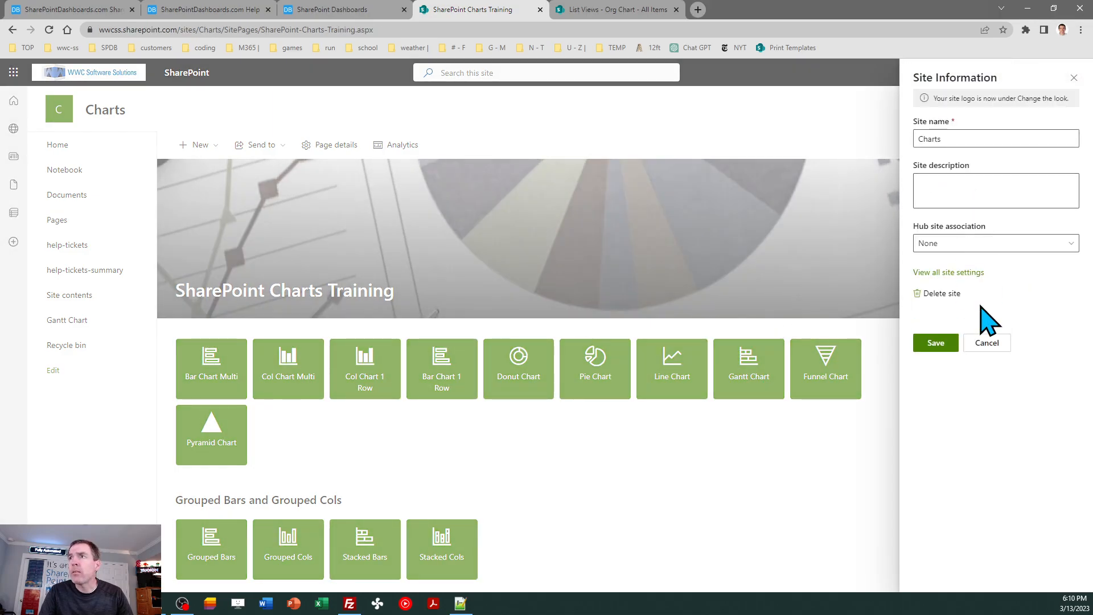
click(957, 273)
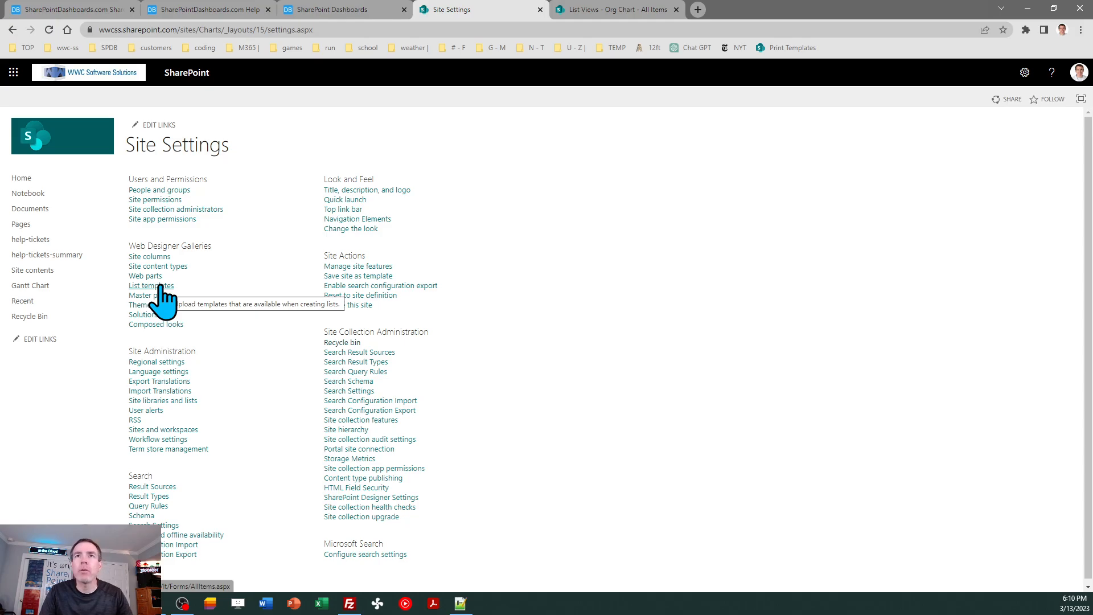
click(161, 286)
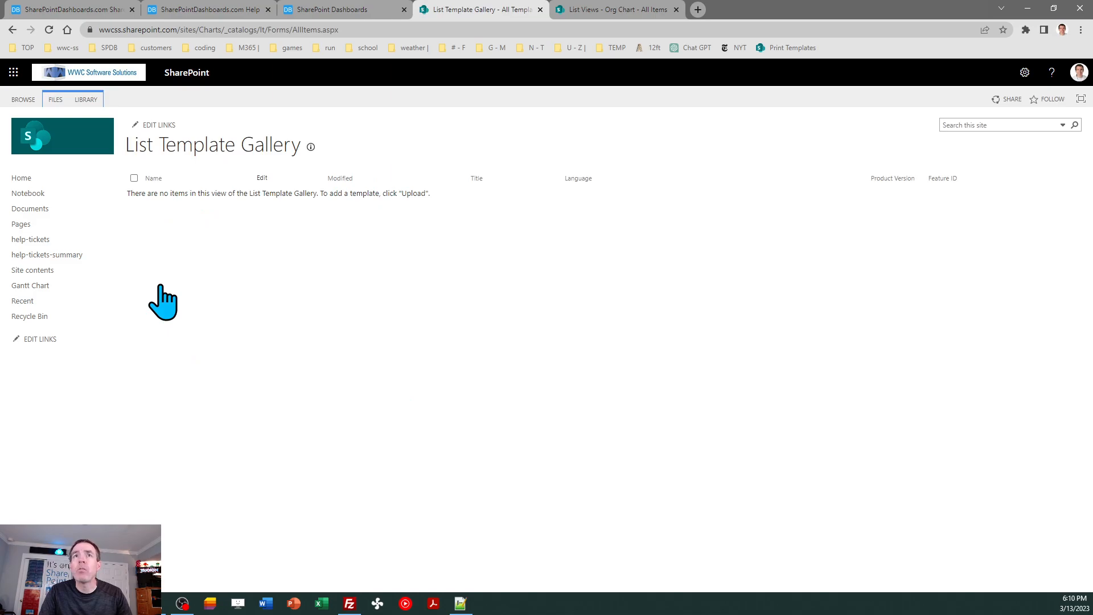
- Start uploading a document to the List Template Gallery of the Charts site
click(55, 100)
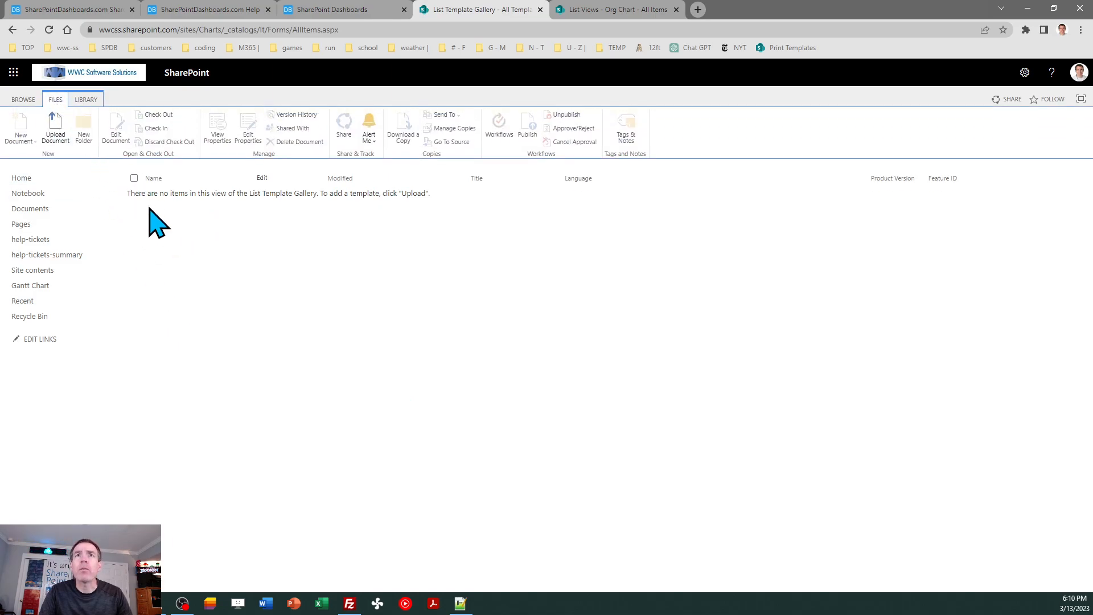
click(57, 132)
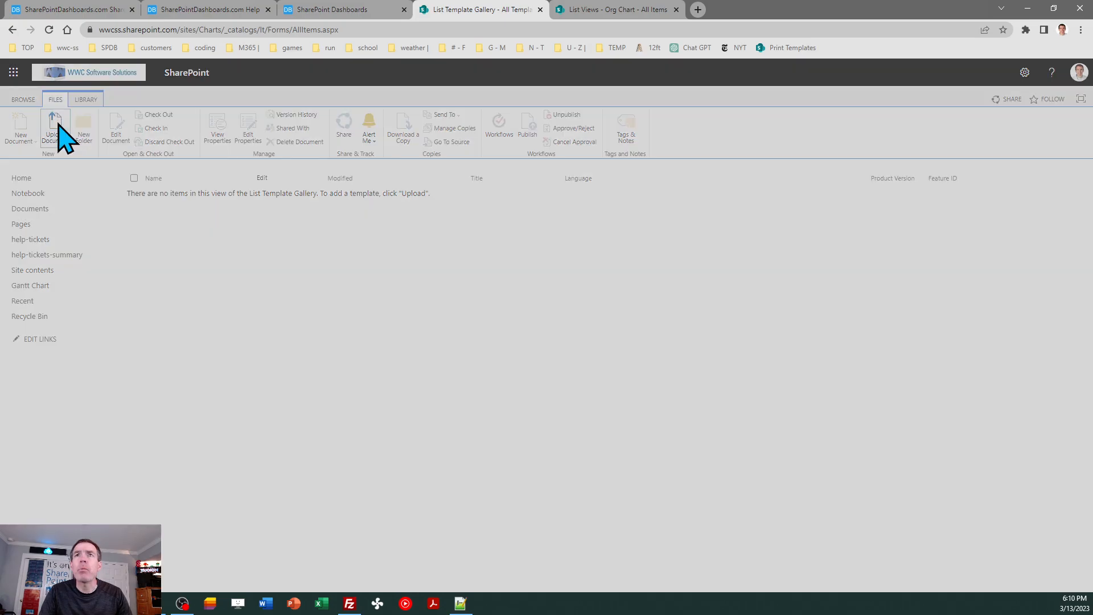
click(522, 303)
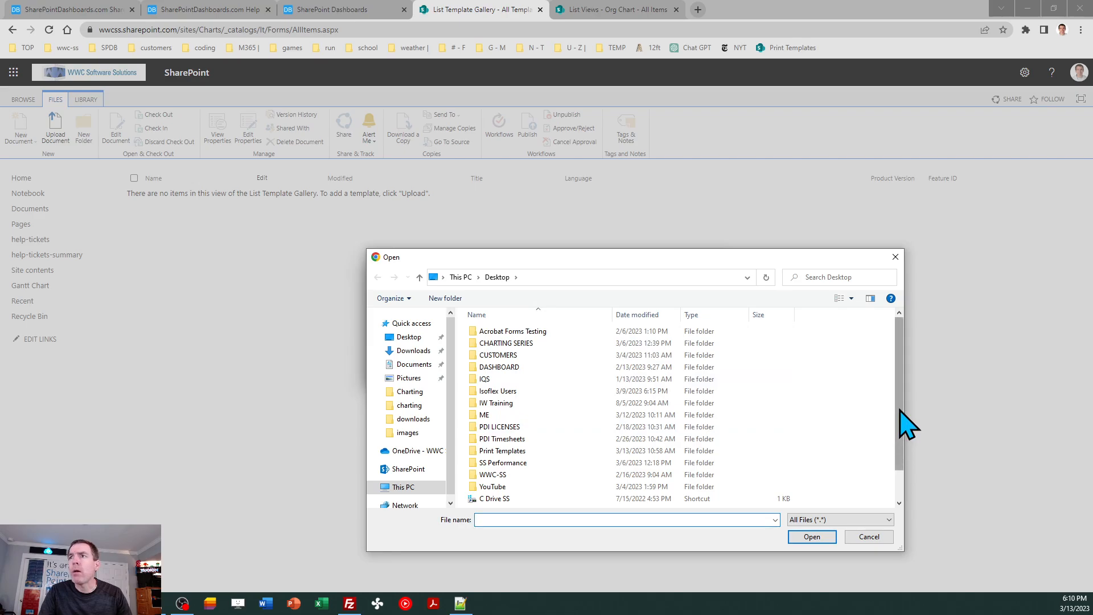
mouse_move(905, 436)
mouse_down()
mouse_move(911, 489)
mouse_move(907, 427)
mouse_up()
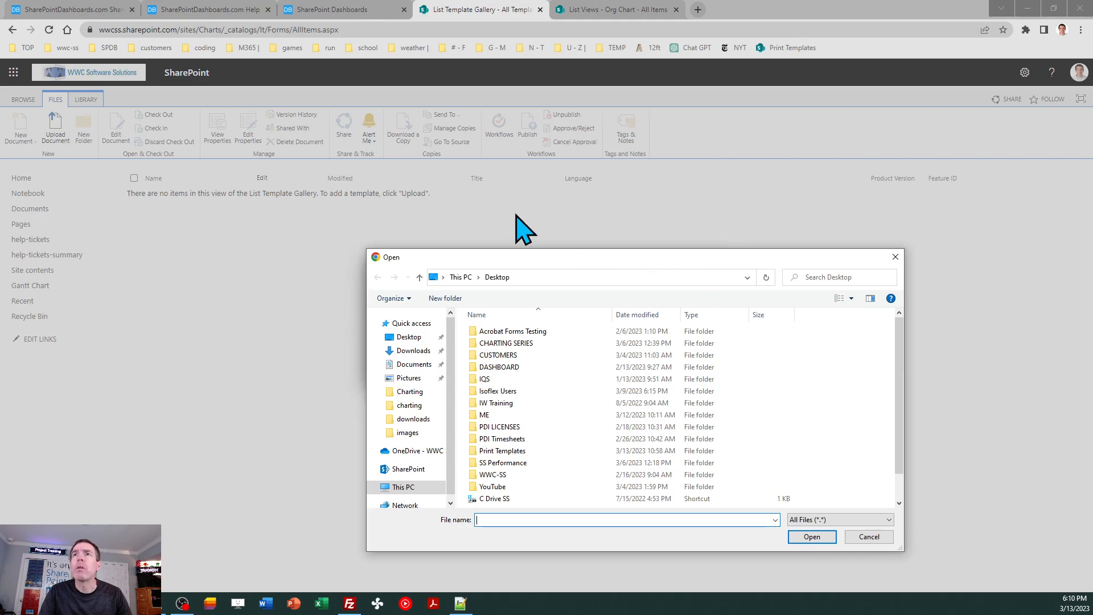
click(868, 536)
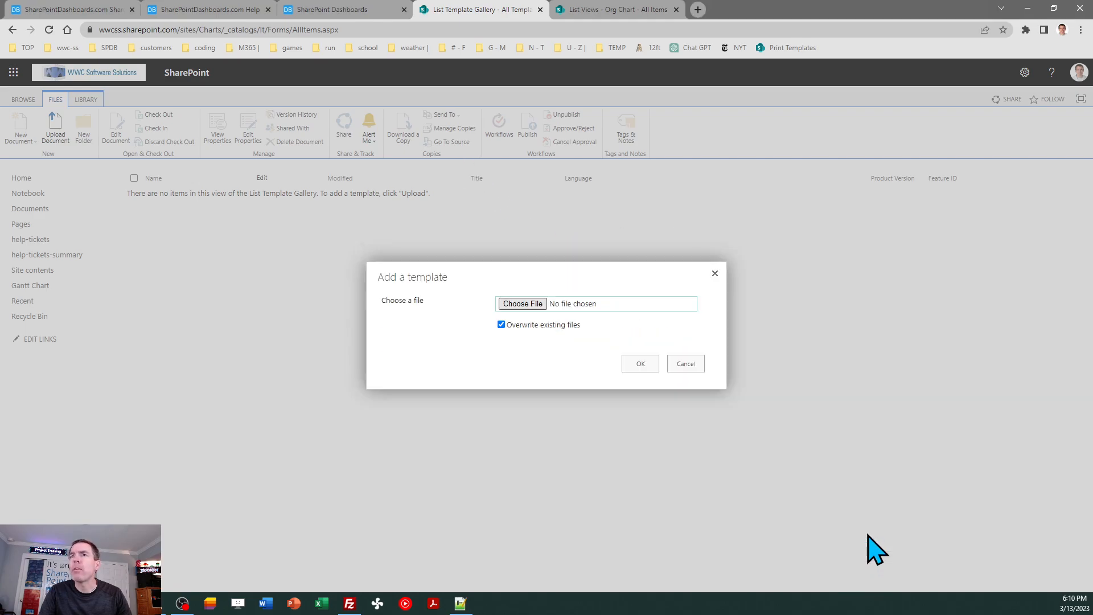
- Close the Help Guide, download OrgChart.stp from the Org Charts section of the charts training page, and return to the List Template Gallery
click(324, 7)
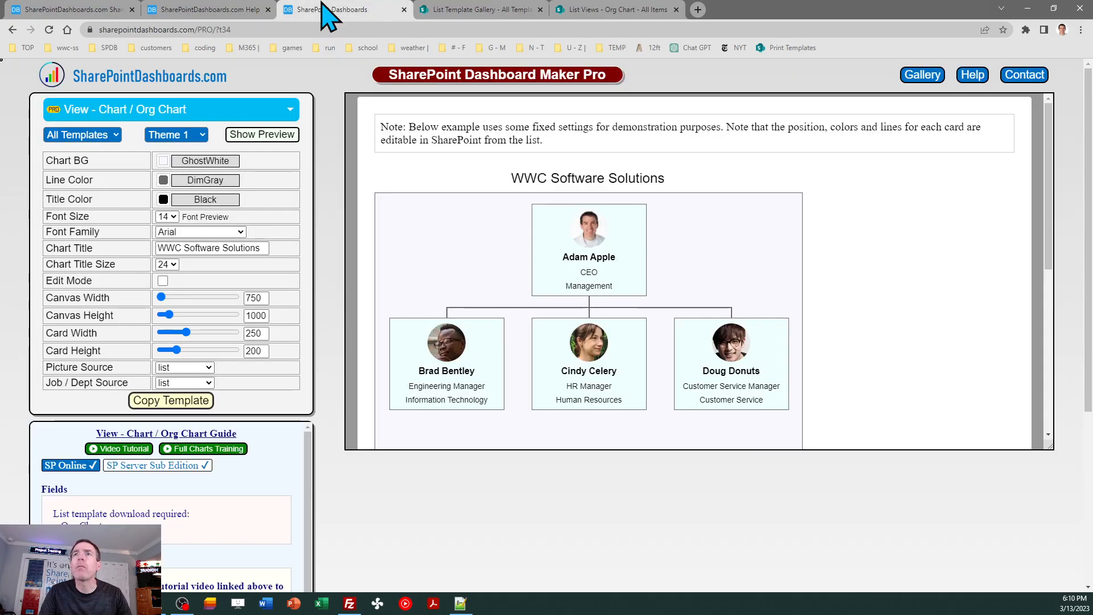
click(222, 9)
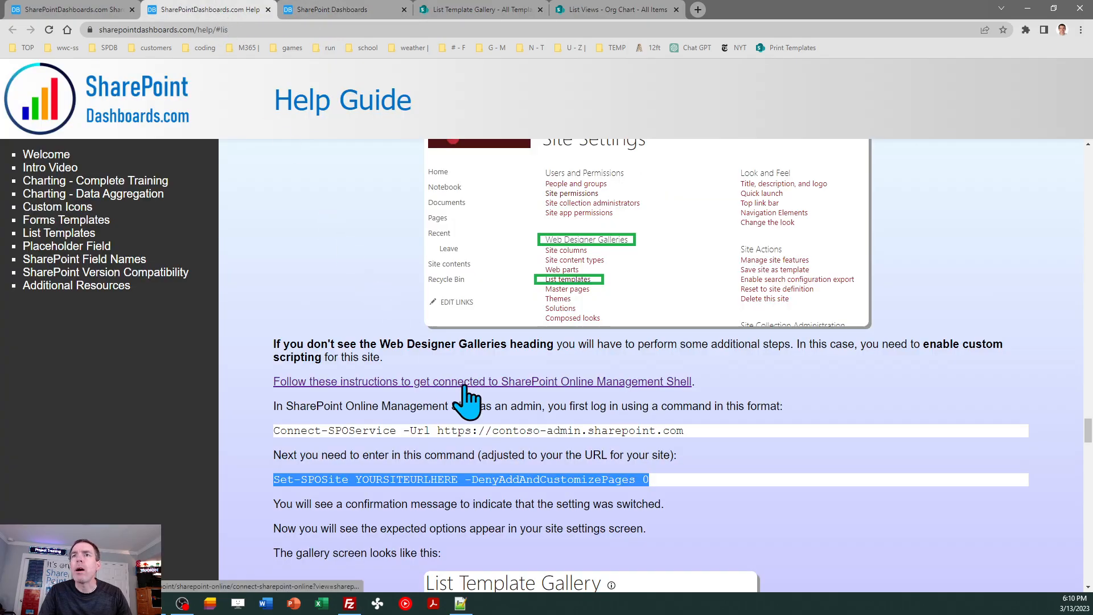
click(268, 10)
click(71, 9)
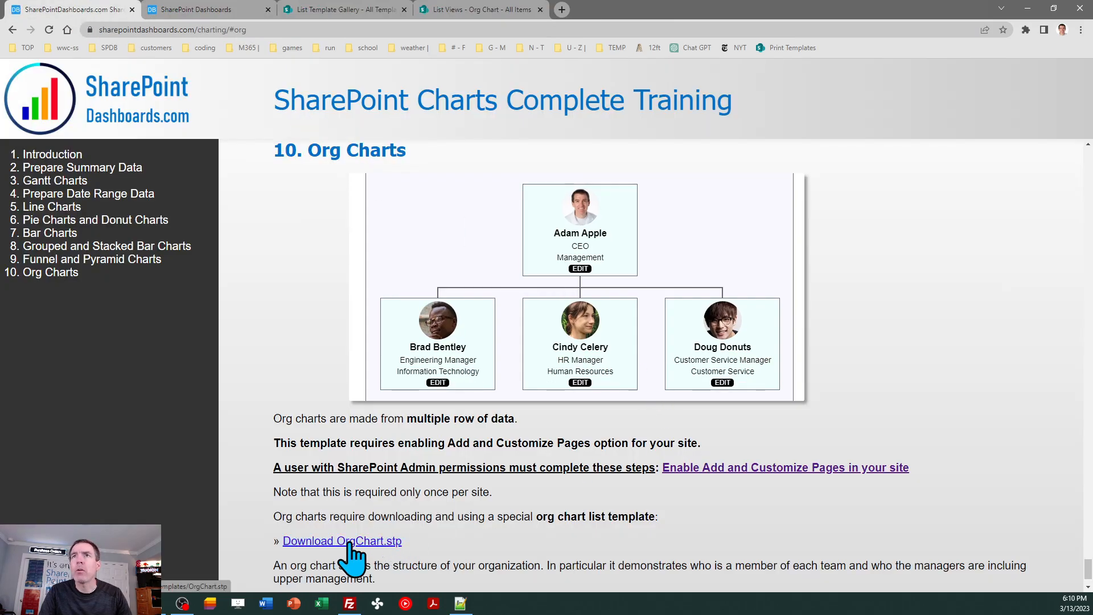
click(489, 11)
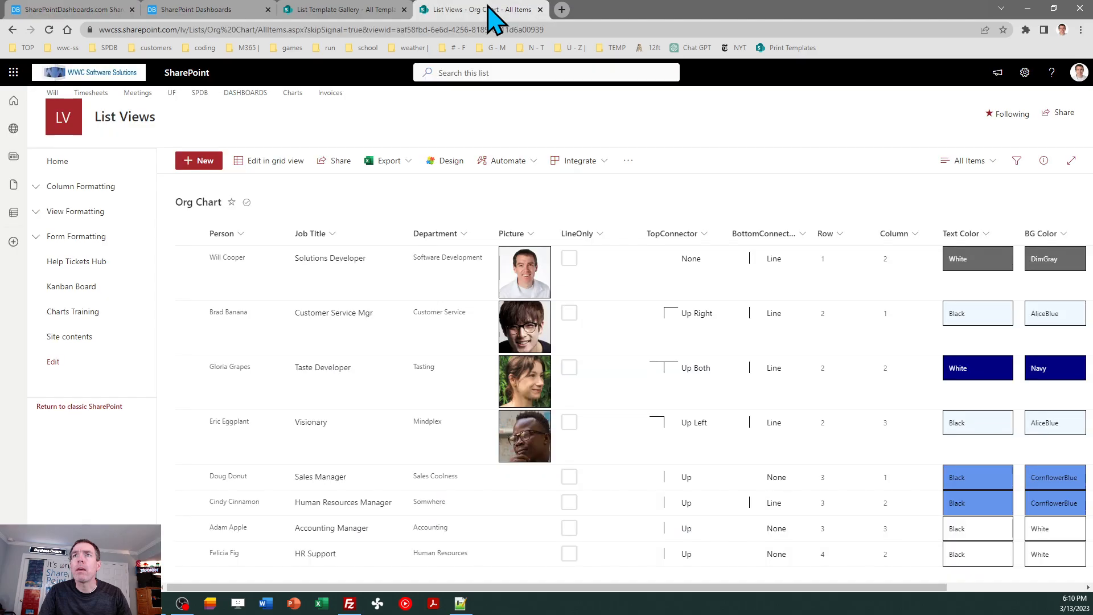
click(347, 13)
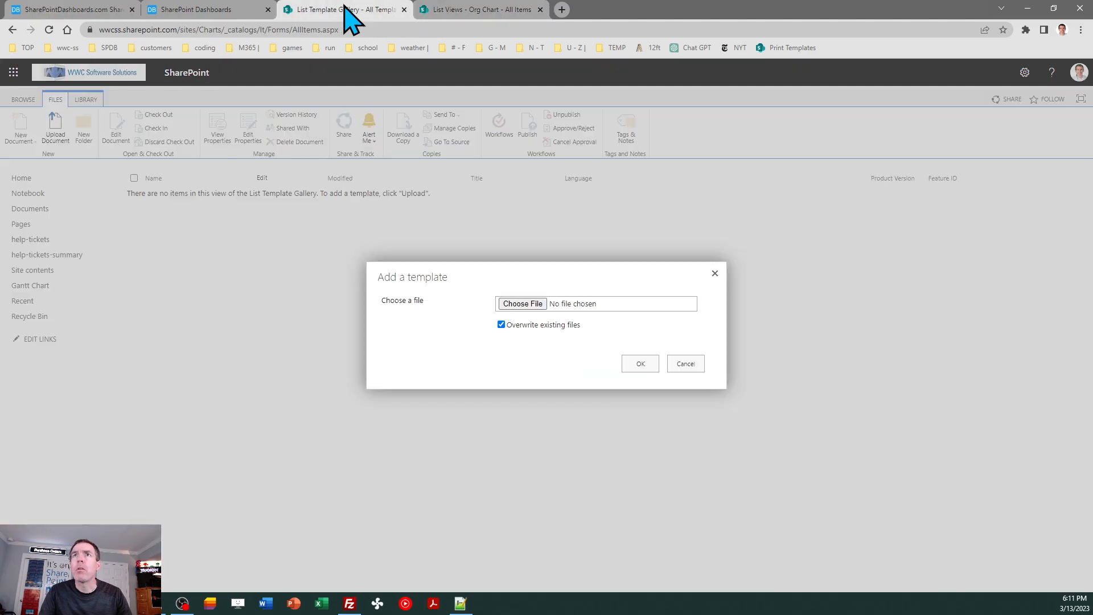
- Upload OrgChart.stp from the Desktop to the List Template Gallery and save it with the title and description Org Chart
click(517, 302)
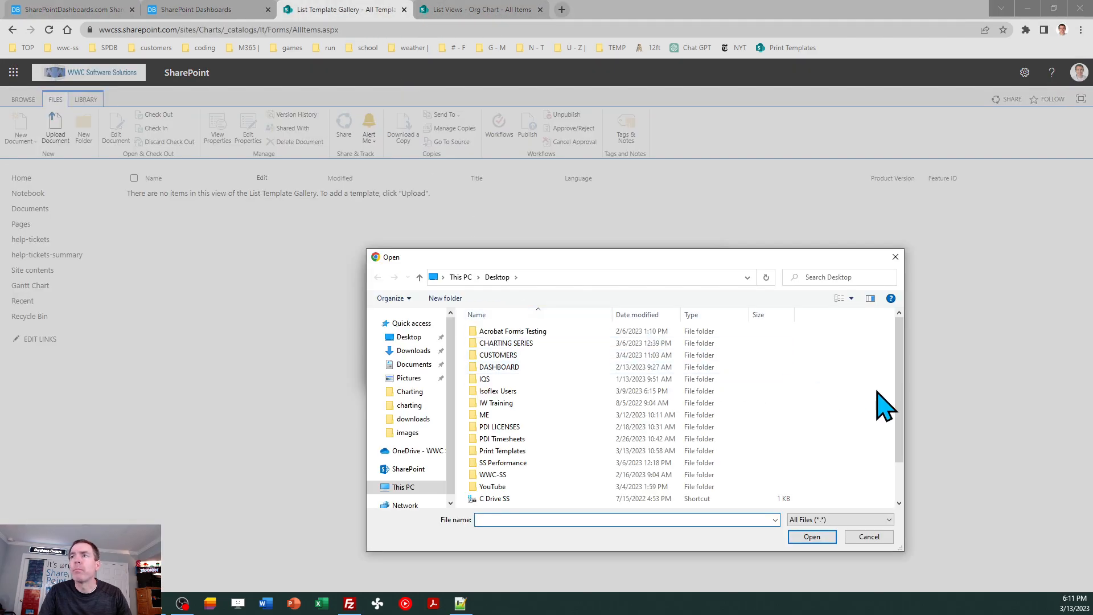
drag(902, 402, 903, 454)
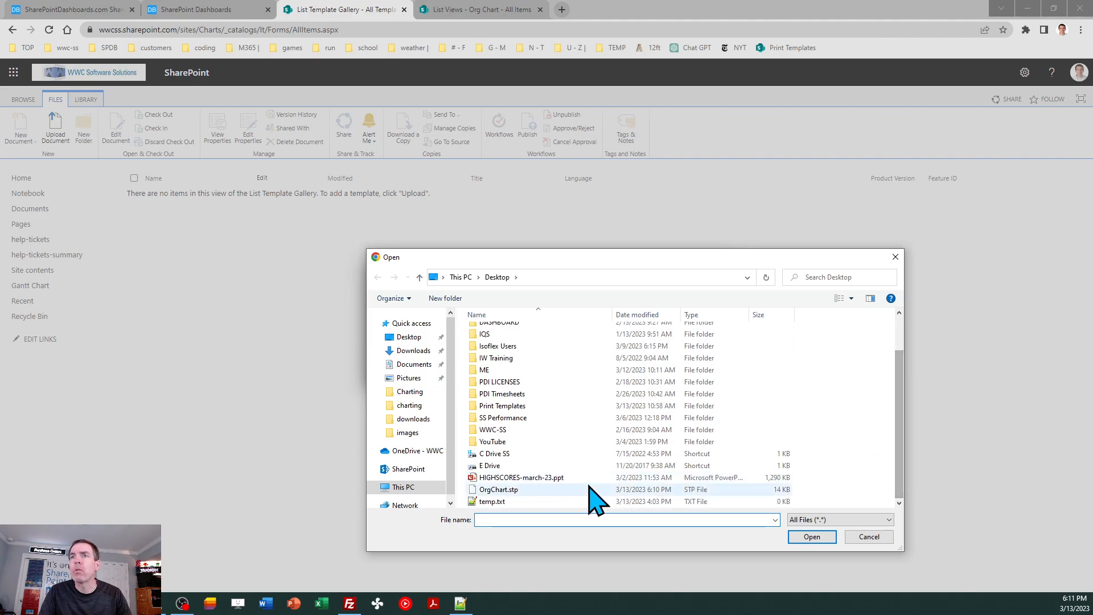
click(509, 489)
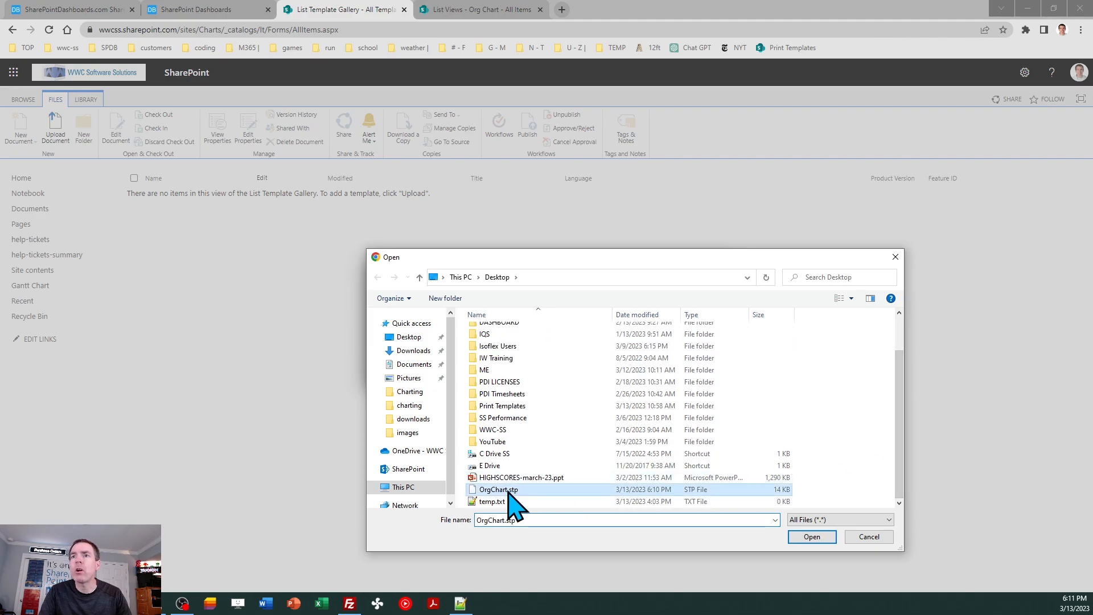
click(800, 538)
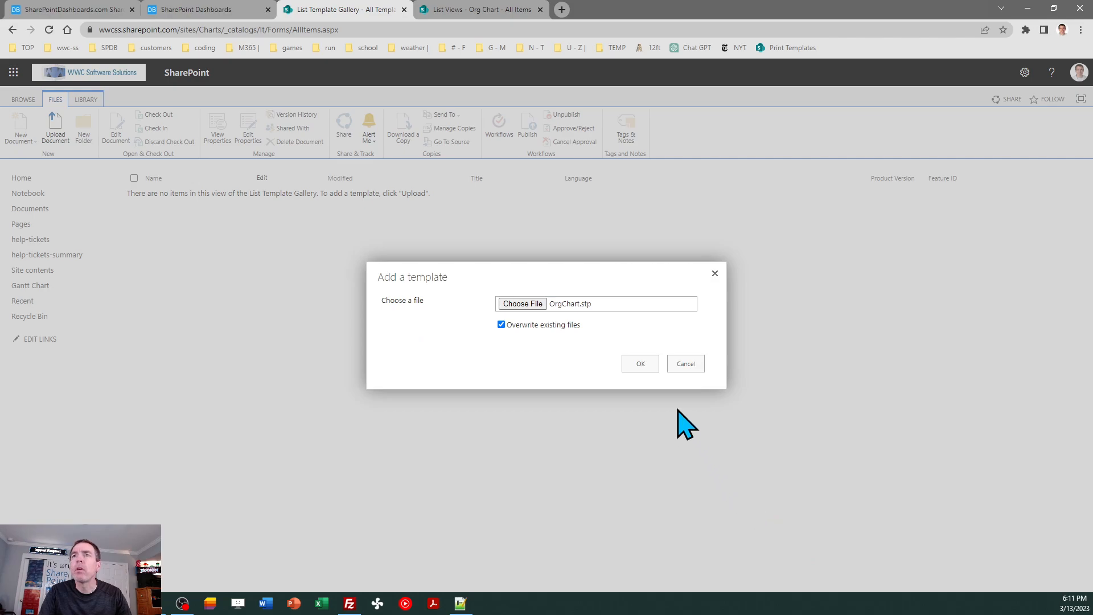
click(641, 365)
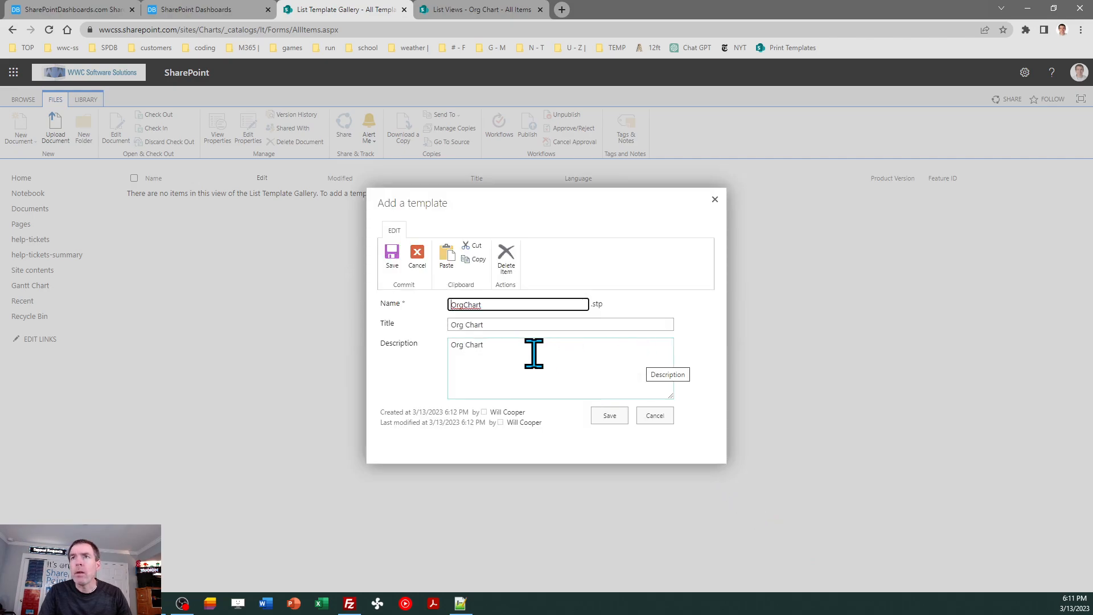
click(609, 416)
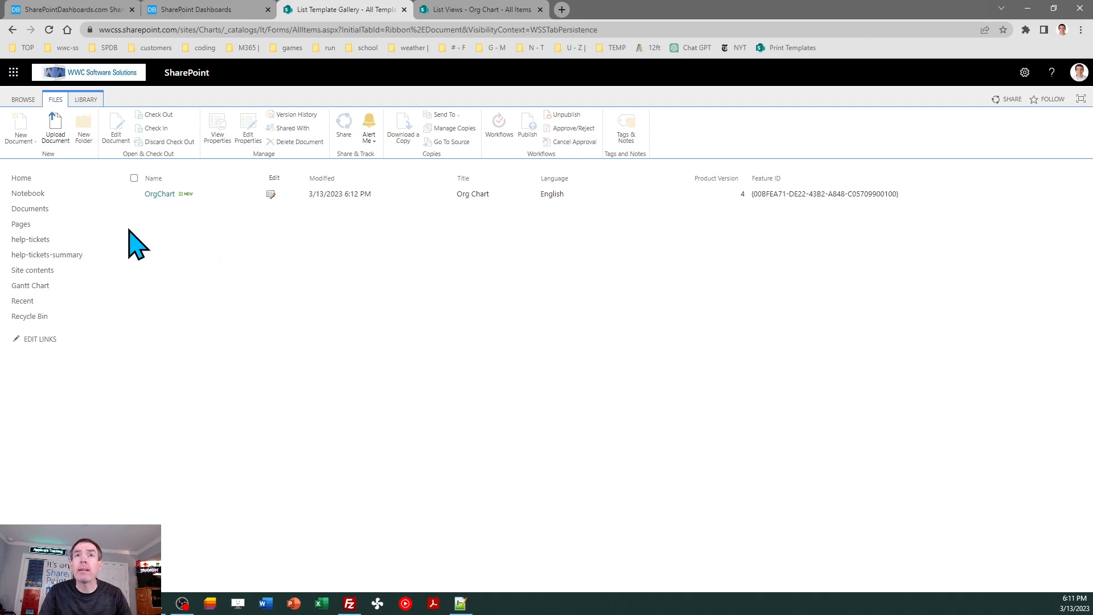
- Go to the Charts site's contents, switch to the classic experience and start adding an app
click(24, 179)
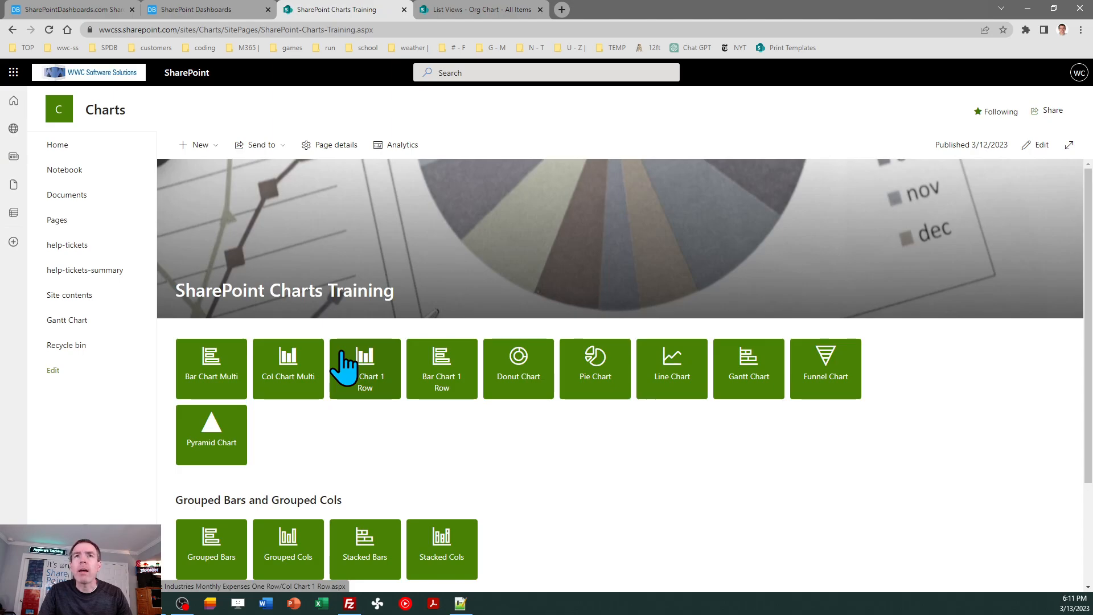
click(84, 295)
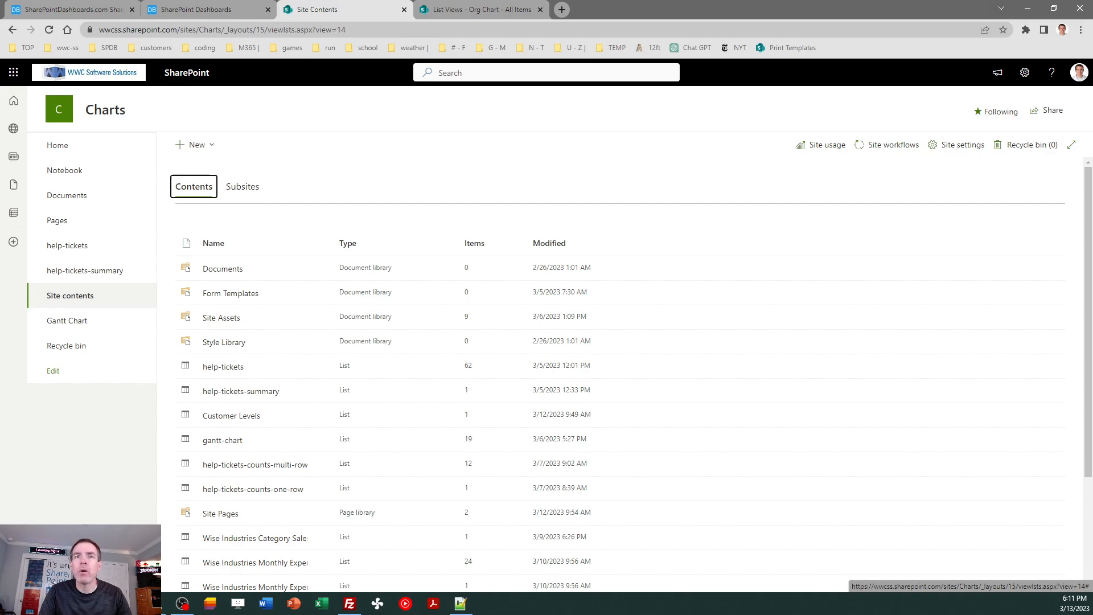
click(83, 578)
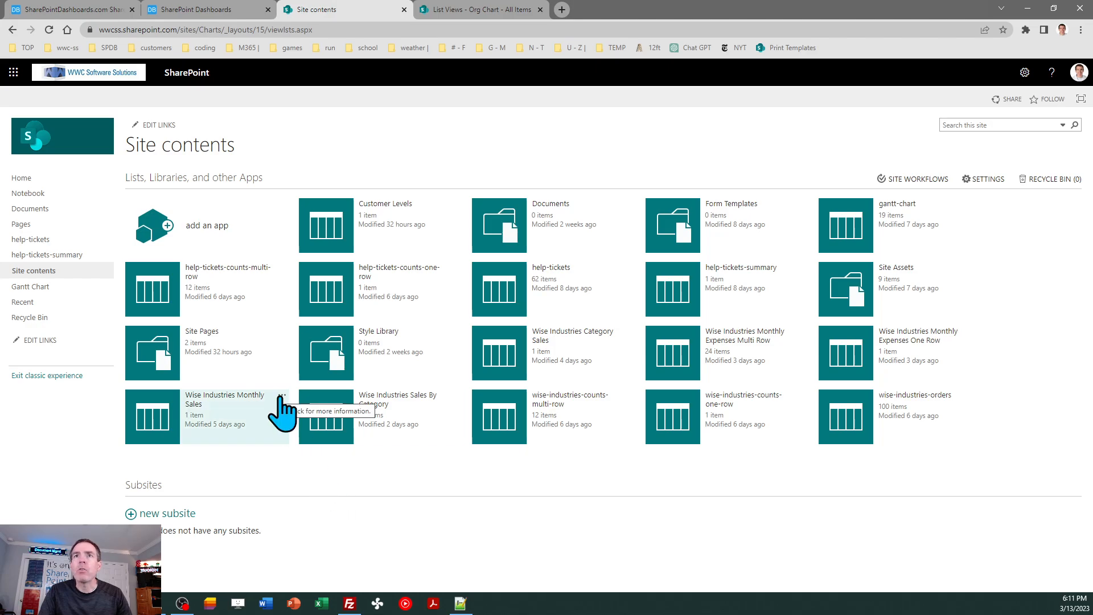
click(200, 226)
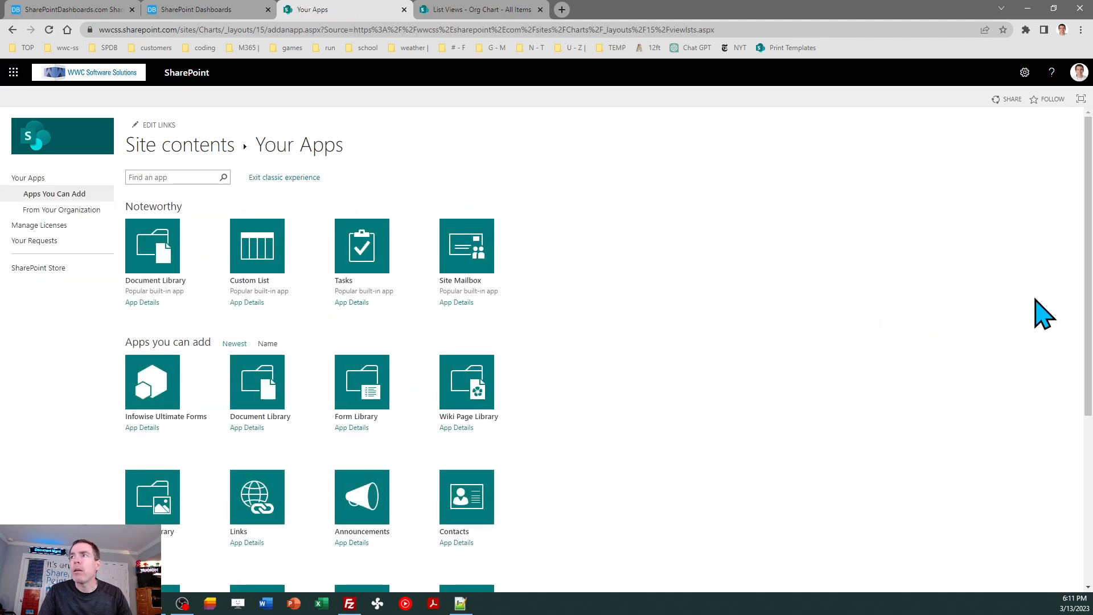
- Create a list named Org Chart from the Org Chart template on the second page of available apps
drag(1088, 310, 1090, 483)
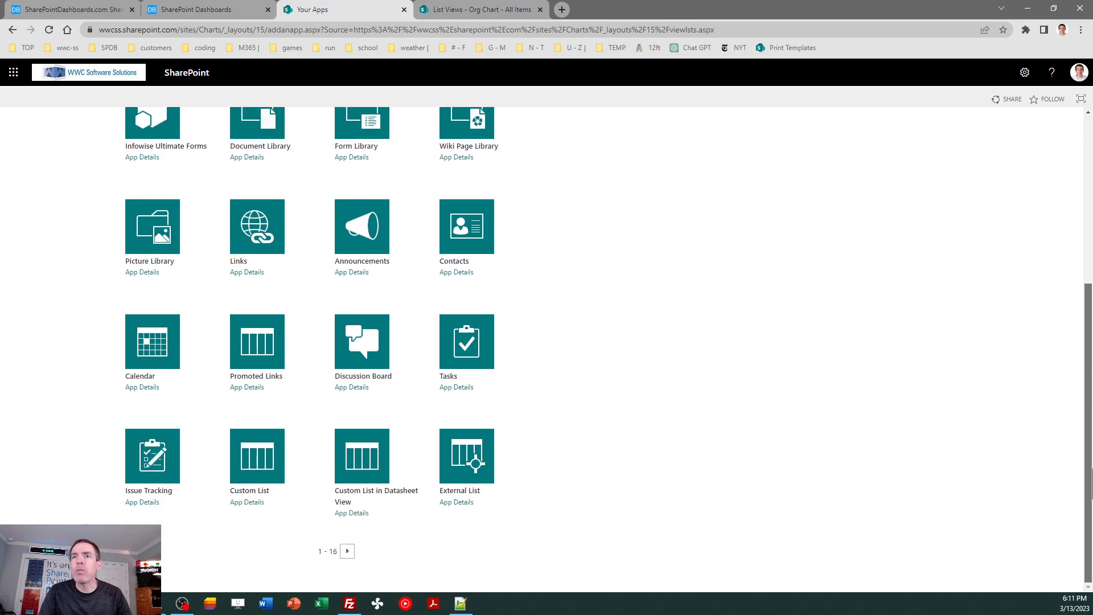
click(348, 551)
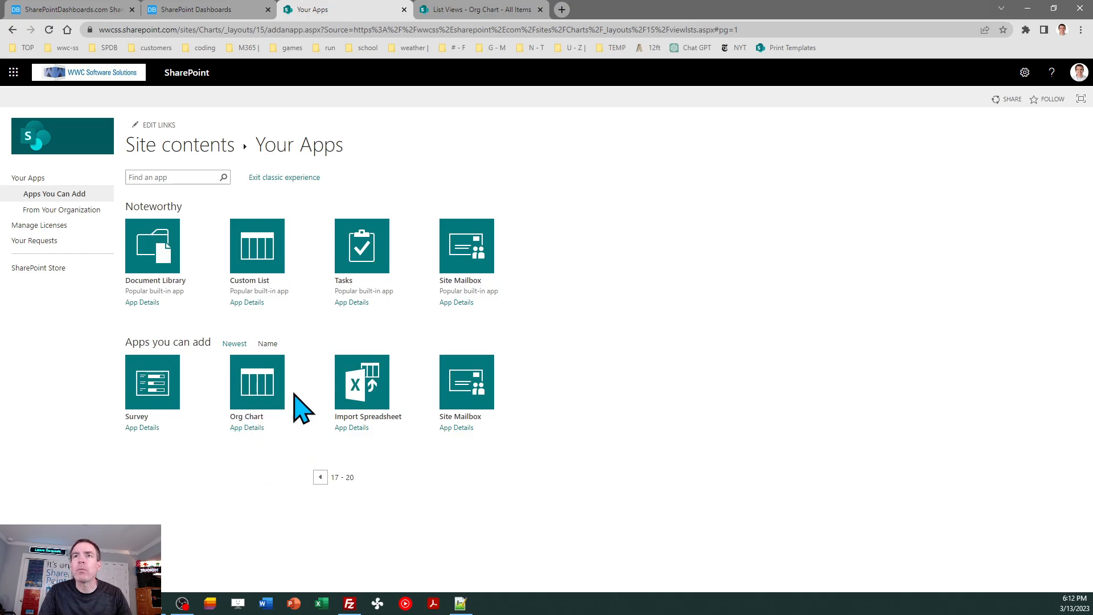
click(254, 394)
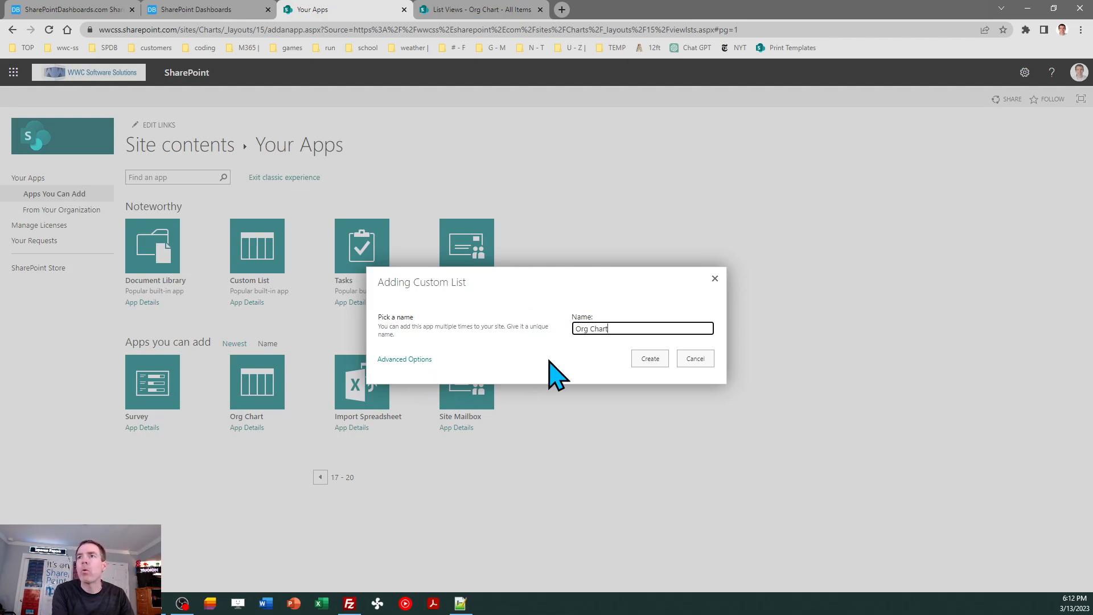
text(Org Chart)
click(639, 359)
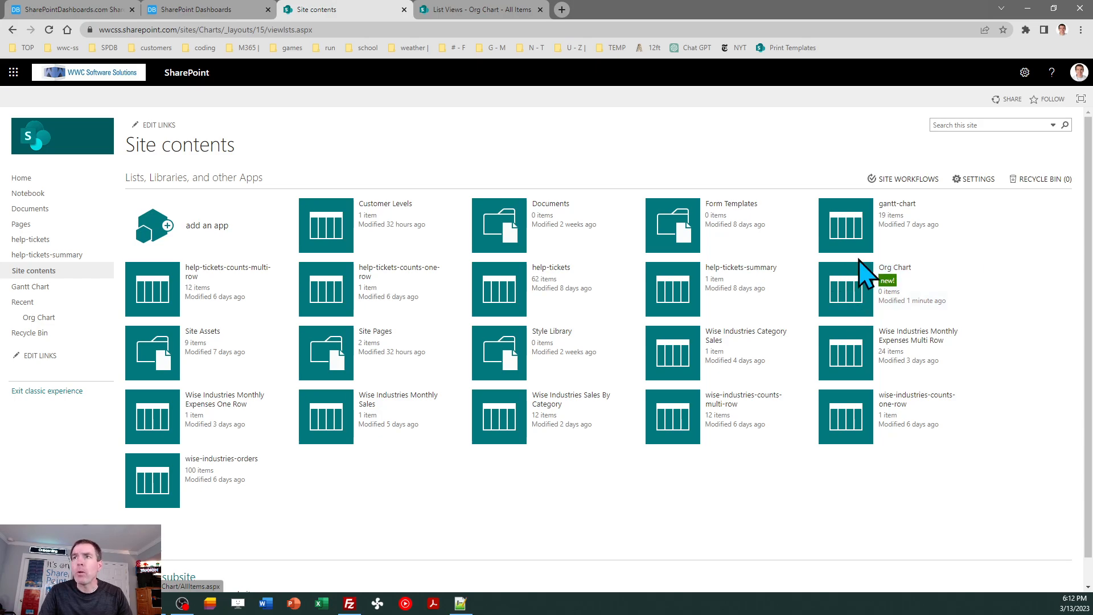
- Exit the classic experience, open the new Org Chart list, and copy its address without the AllItems.aspx ending
click(41, 392)
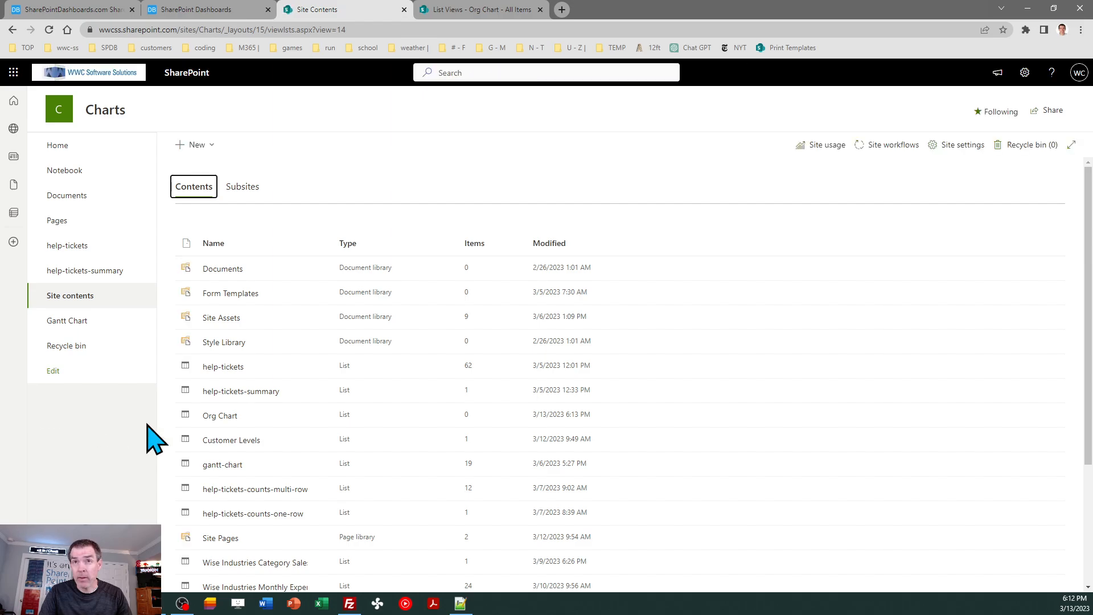
click(224, 416)
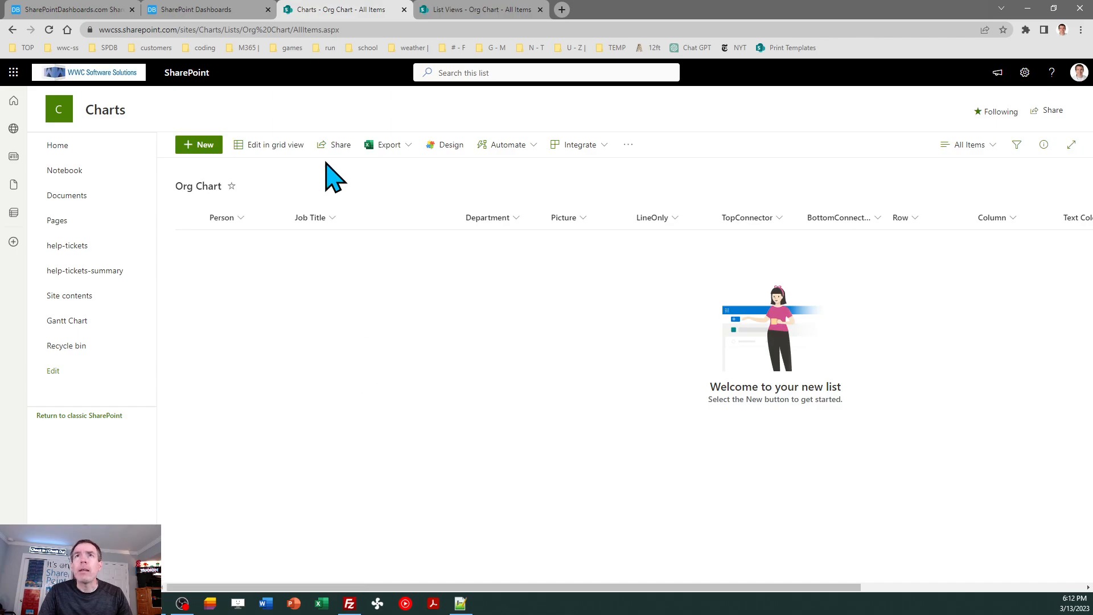
drag(294, 30, 85, 49)
key(ctrl+c)
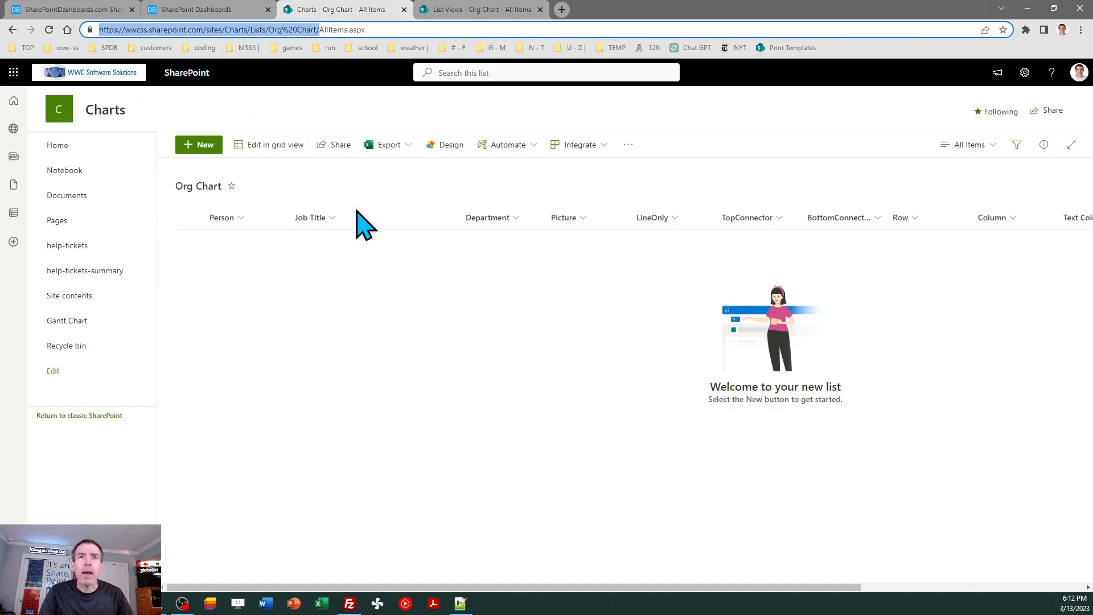
click(60, 147)
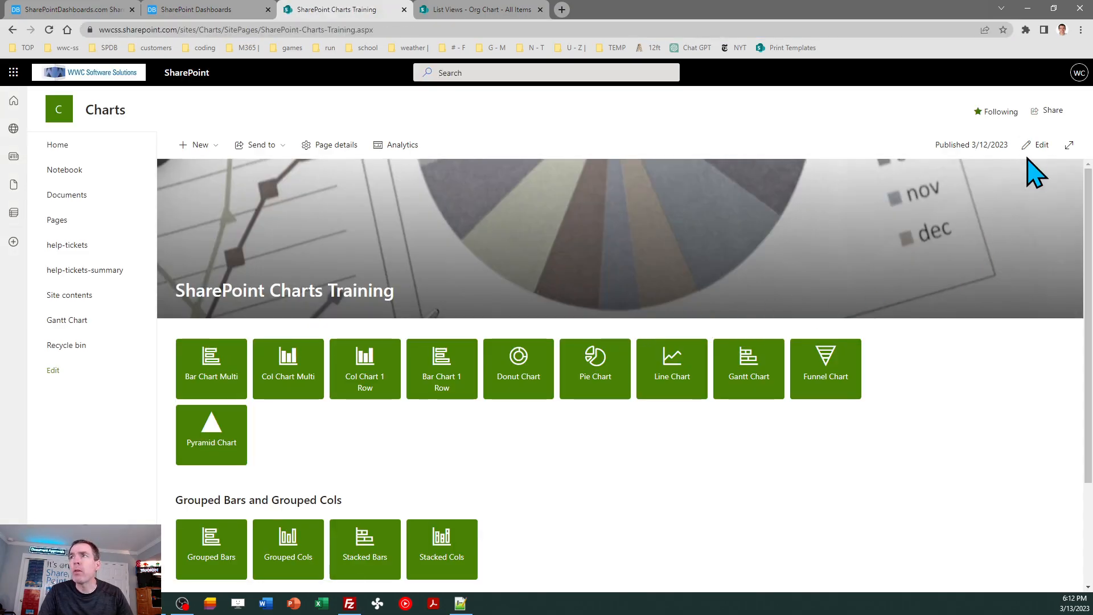
click(1038, 149)
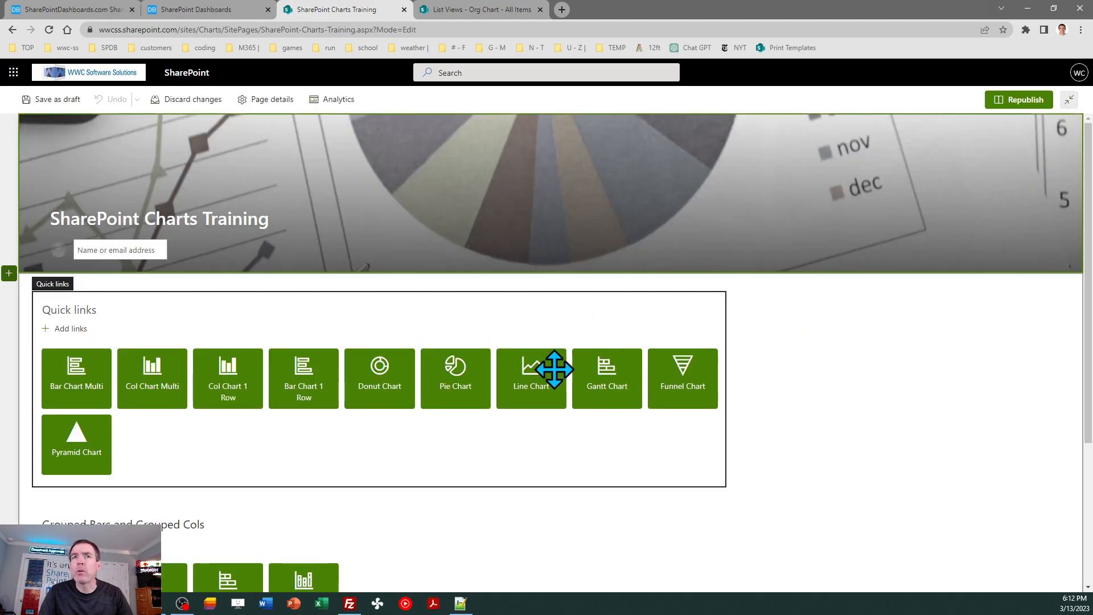
click(296, 450)
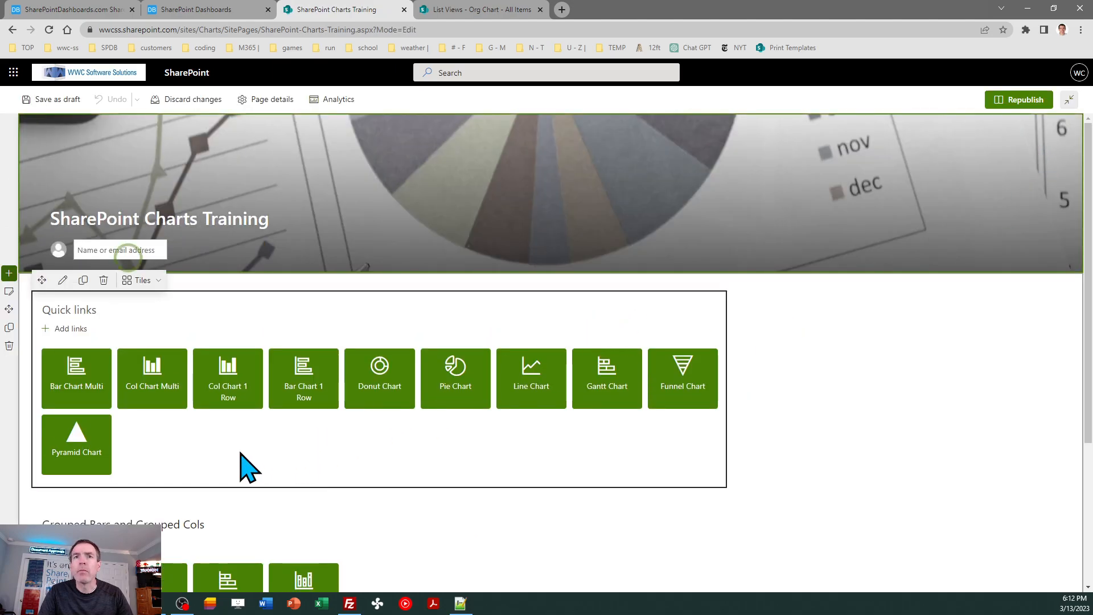
click(71, 329)
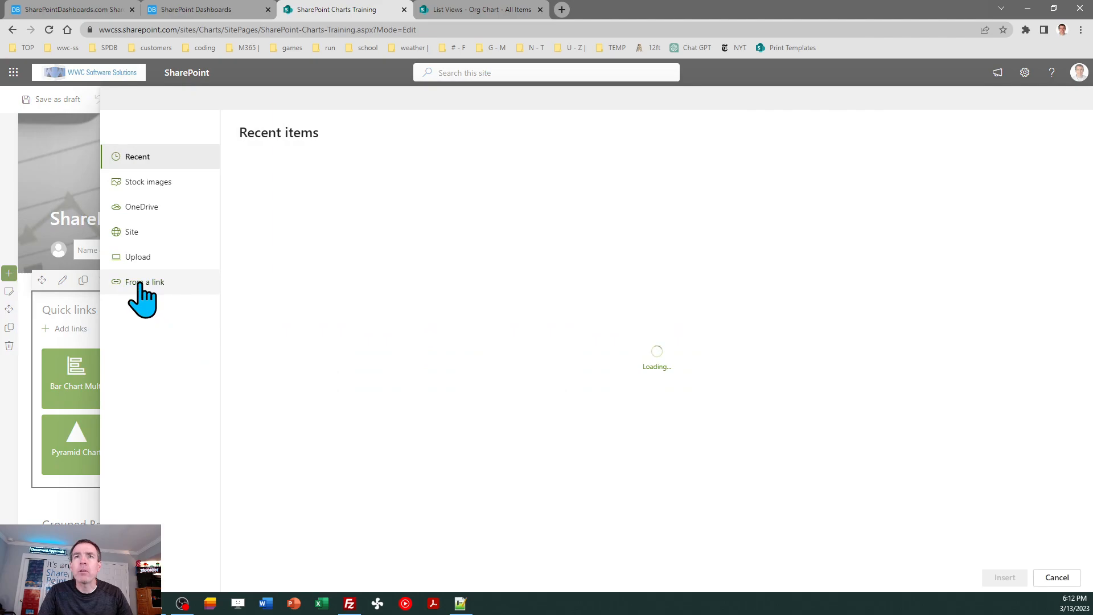
click(143, 283)
key(ctrl+v)
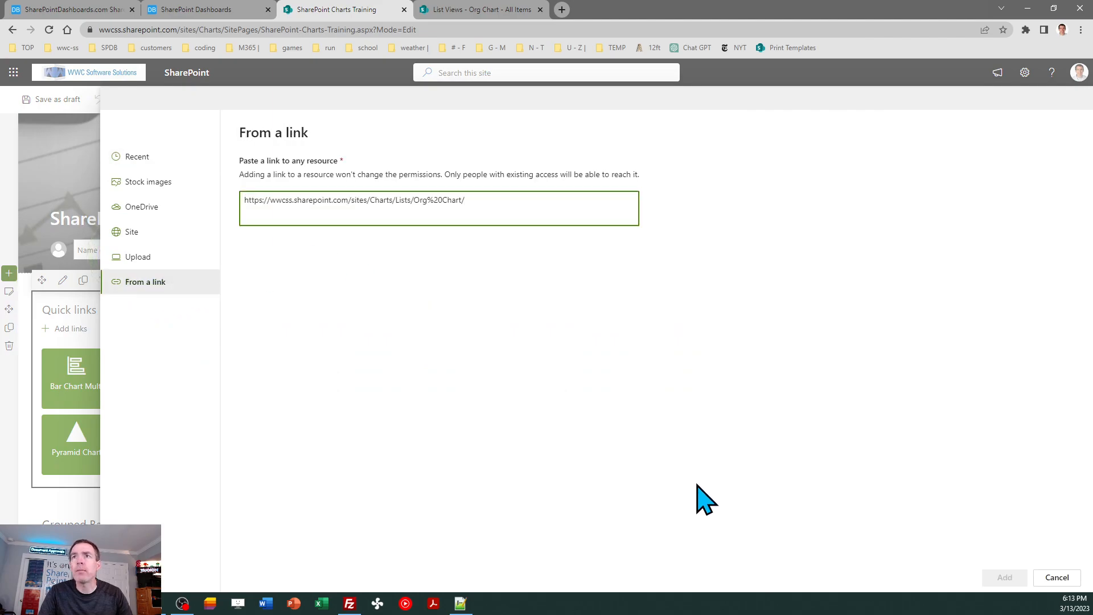
click(1003, 577)
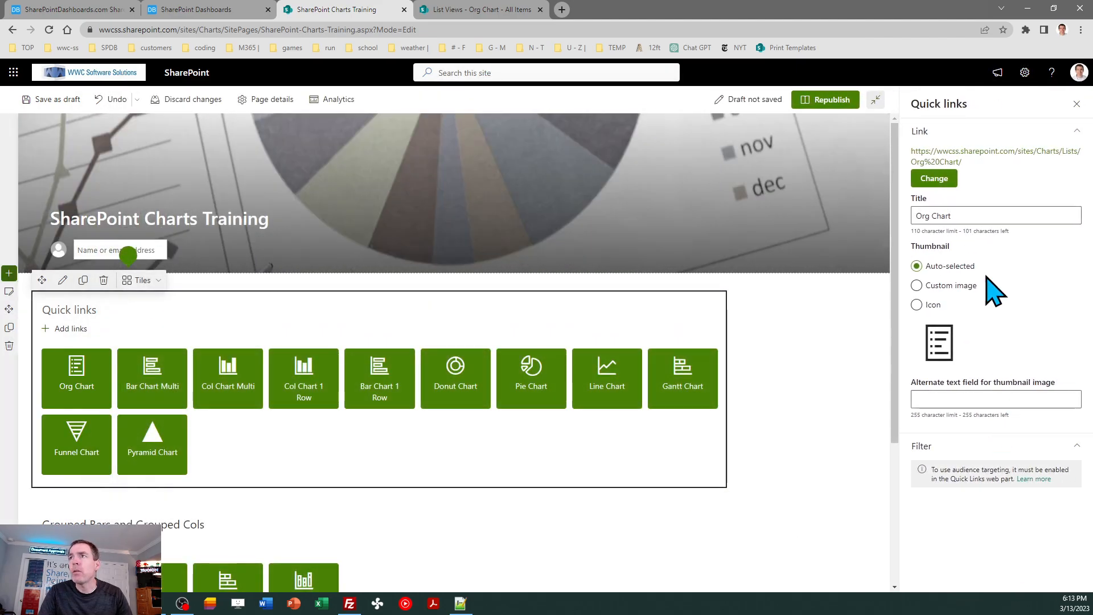
- Give the Org Chart quick link the org icon as its thumbnail and close the link's settings
click(917, 306)
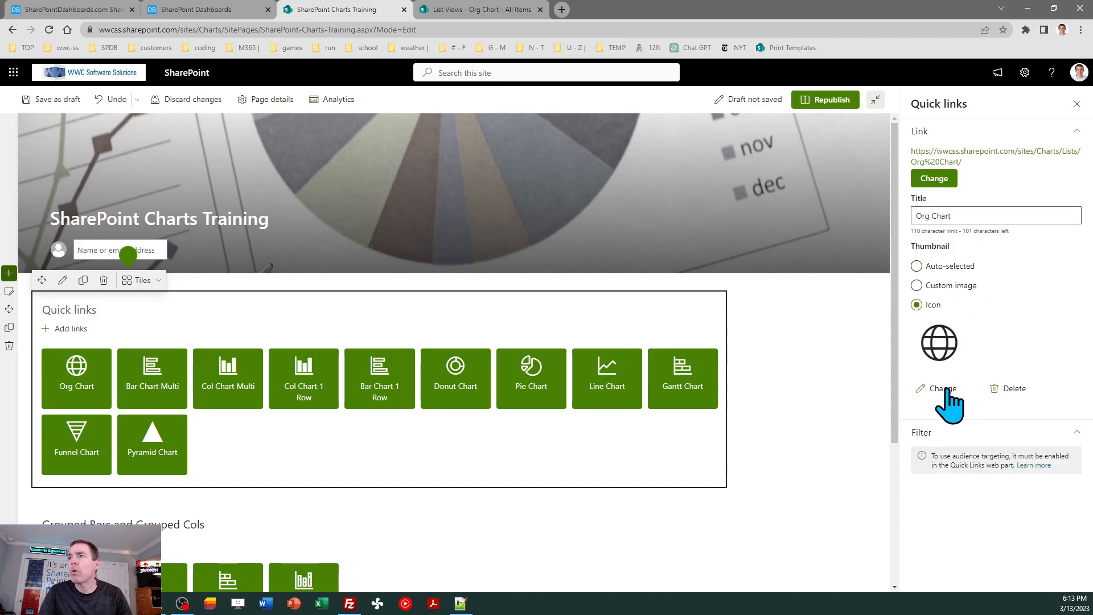
click(936, 390)
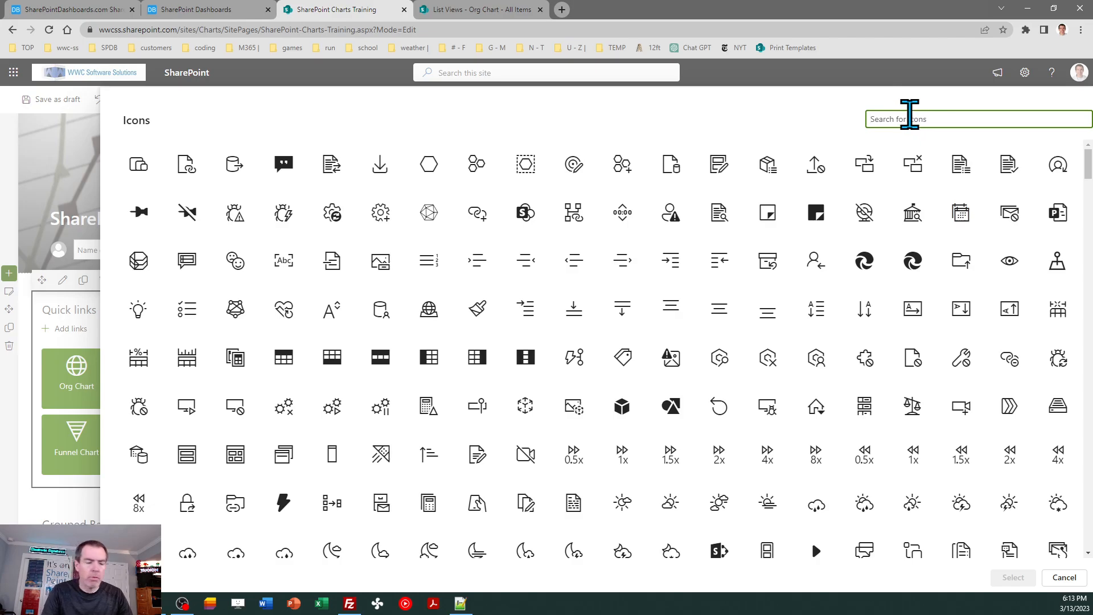
text(org)
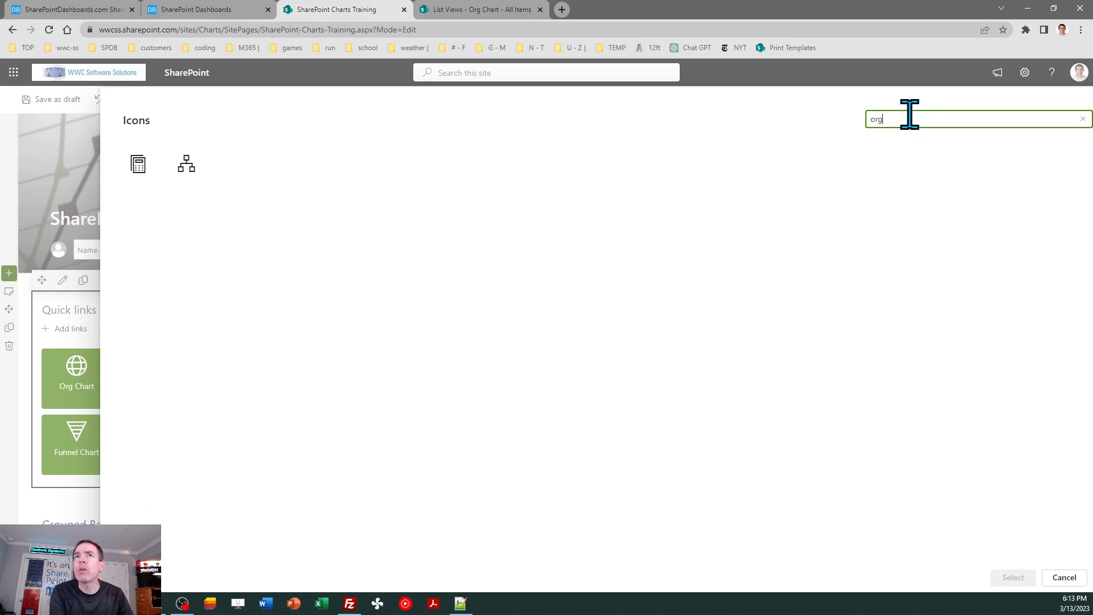
click(192, 170)
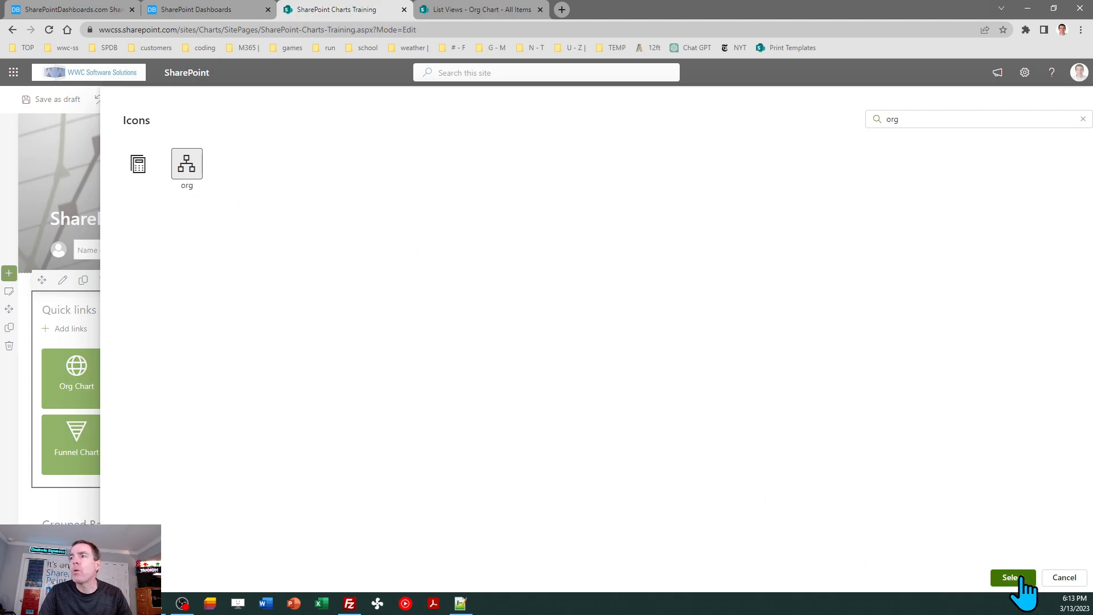
click(1013, 577)
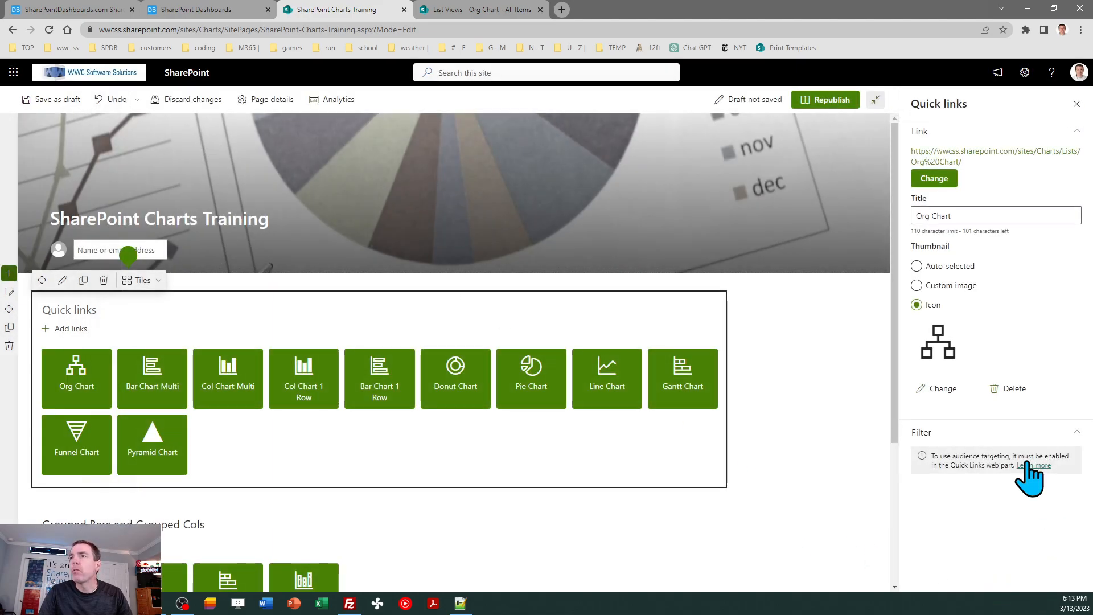
click(1076, 103)
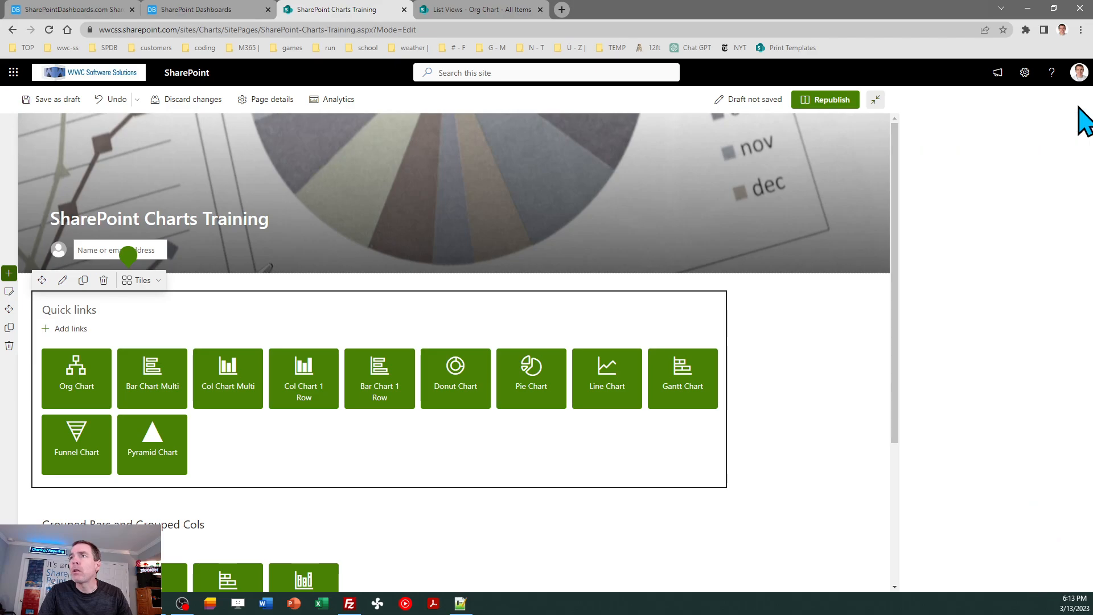
- Move the Org Chart tile to the end of the quick links, after Pyramid Chart, and republish the page
click(76, 382)
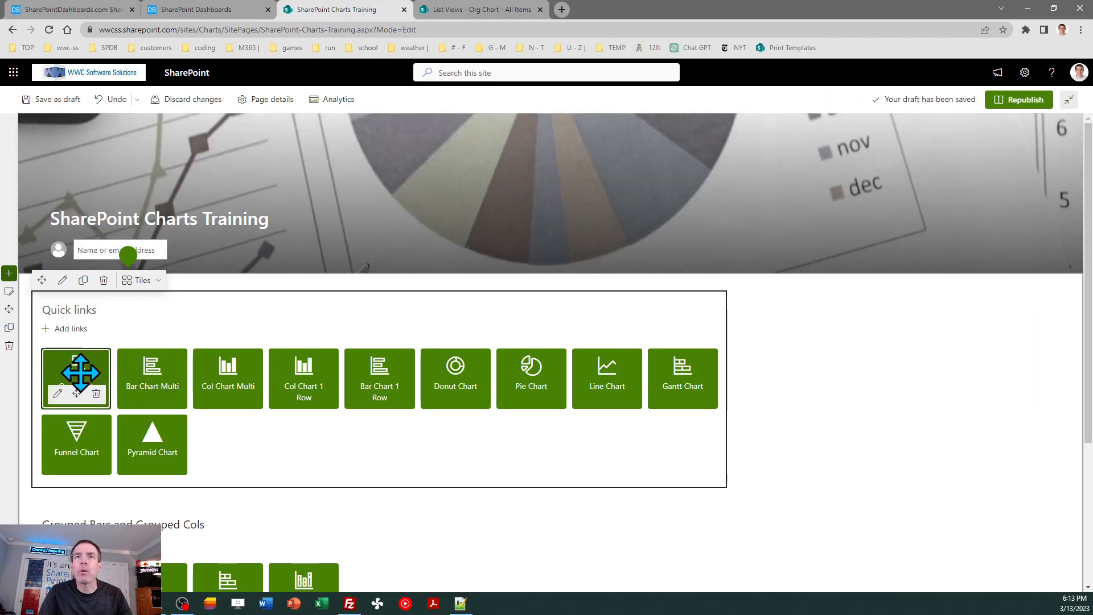
drag(91, 386, 202, 451)
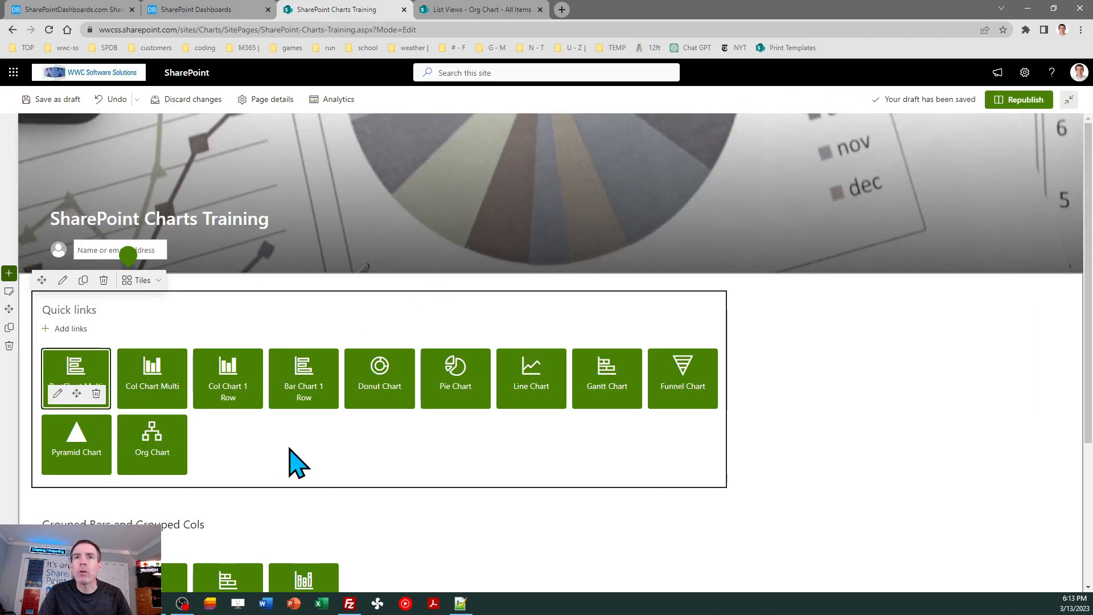
click(1027, 100)
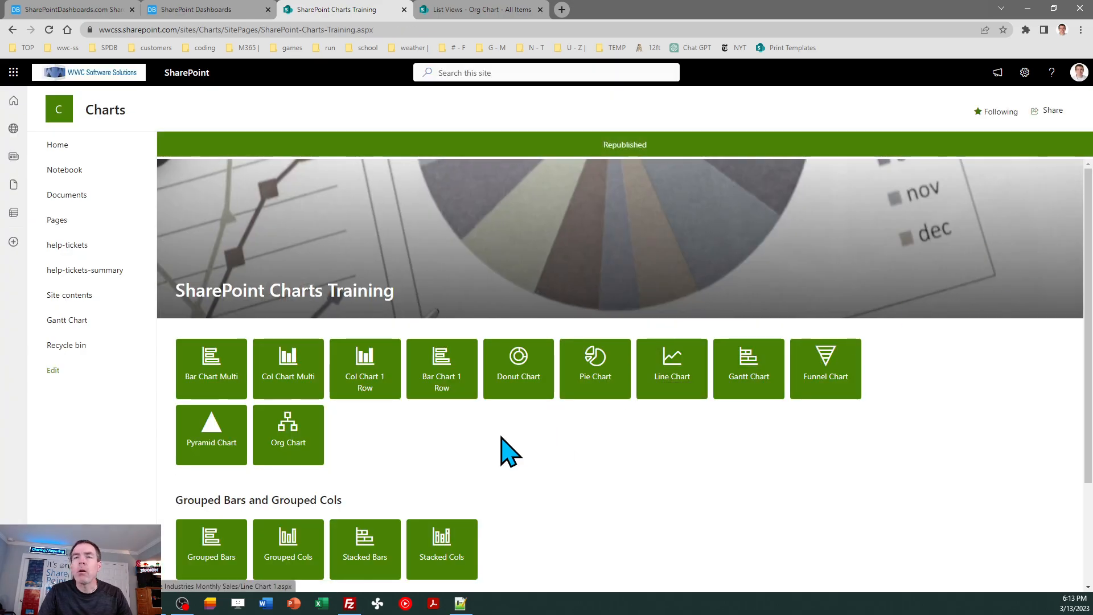
- Open the Org Chart list from its home page tile, look at its Org Chart view and return to All Items
click(307, 438)
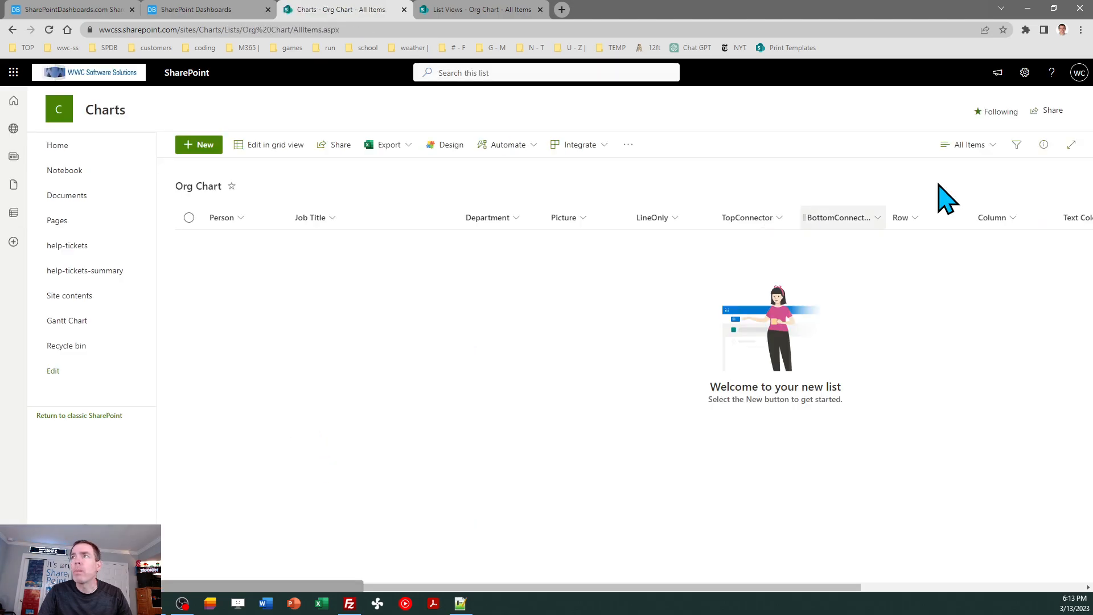
click(975, 146)
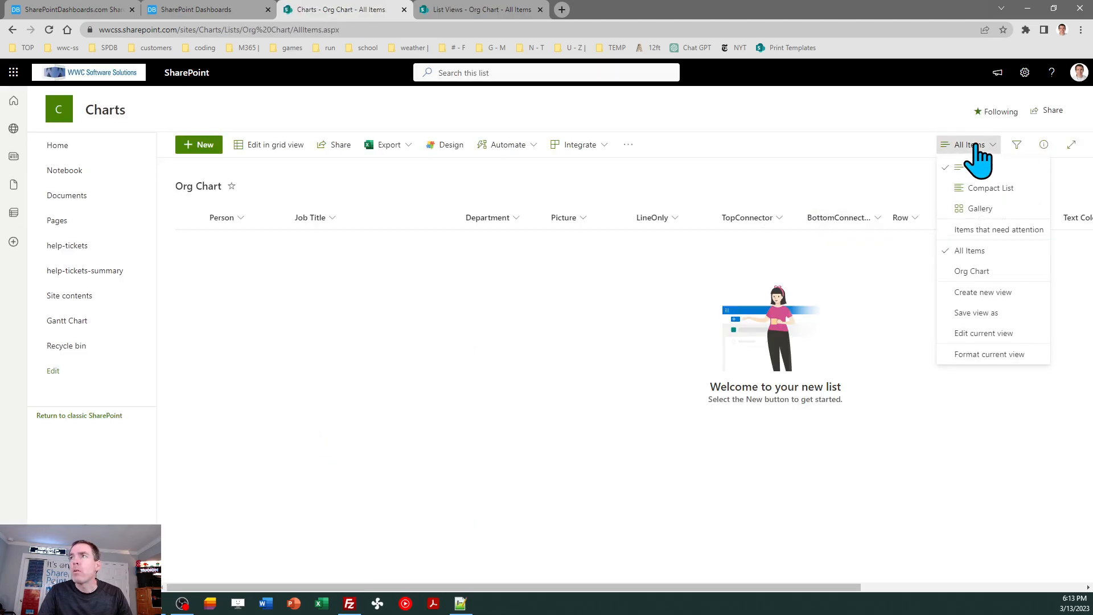
click(973, 272)
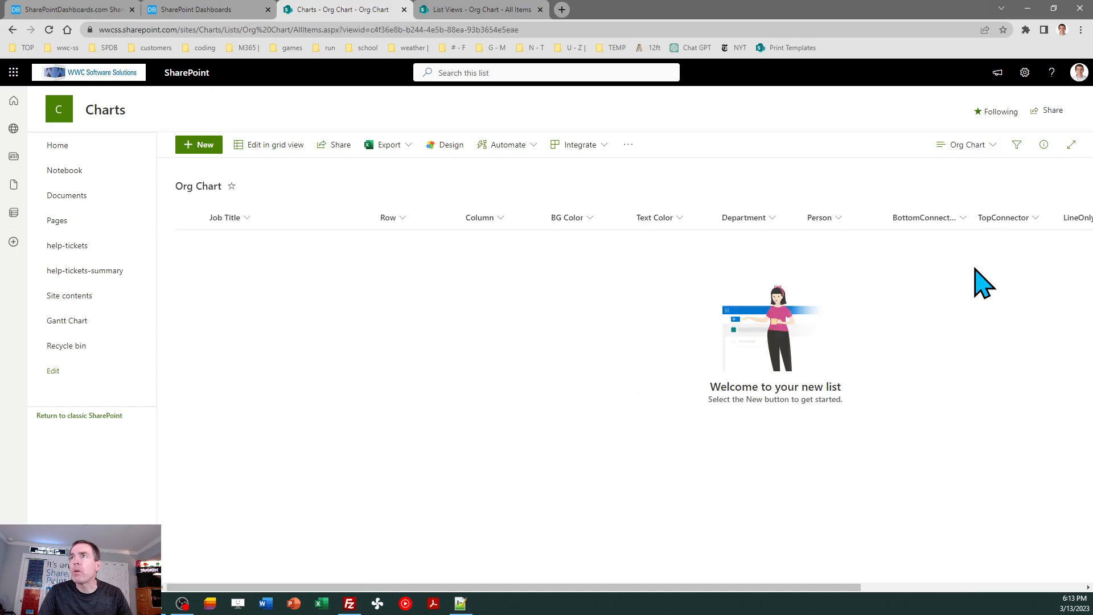
click(967, 145)
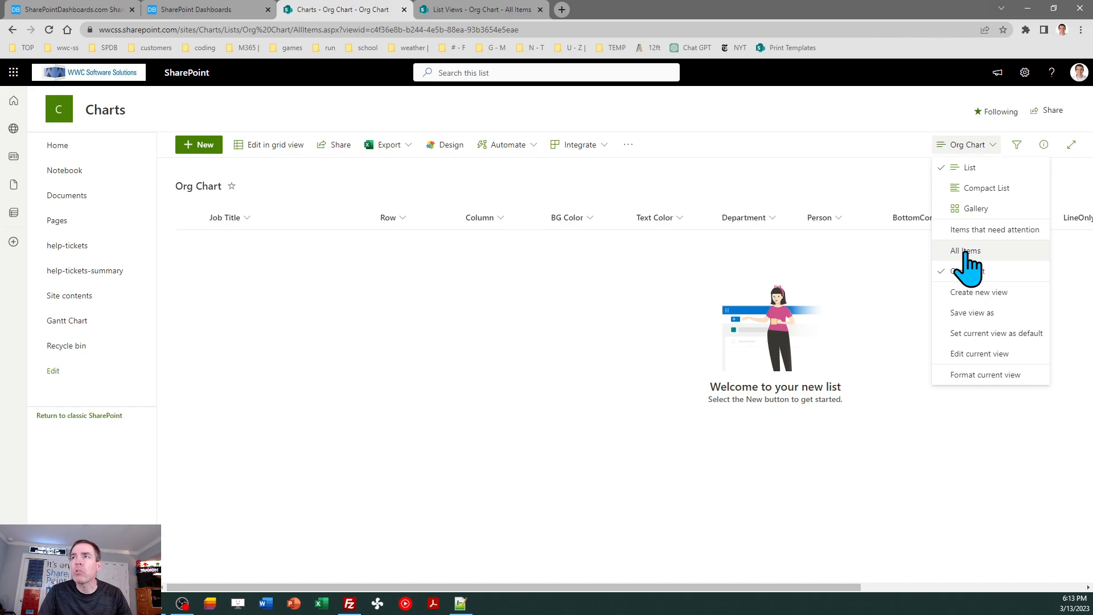
click(967, 251)
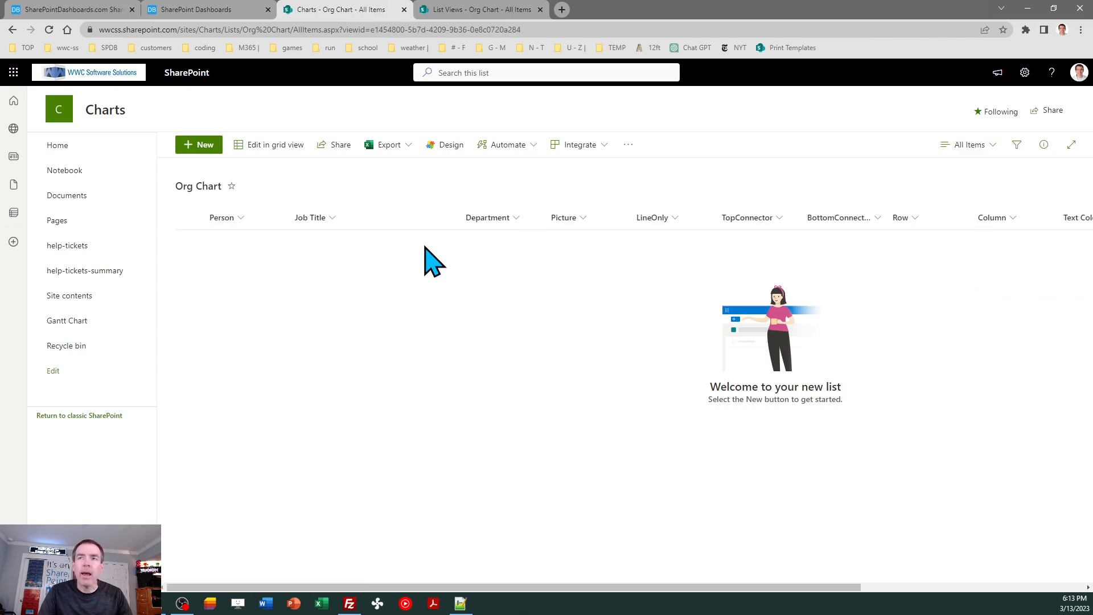
- Add a list item with the employee's name as Person, job title Solutions Developer and department IT, and save it
click(203, 145)
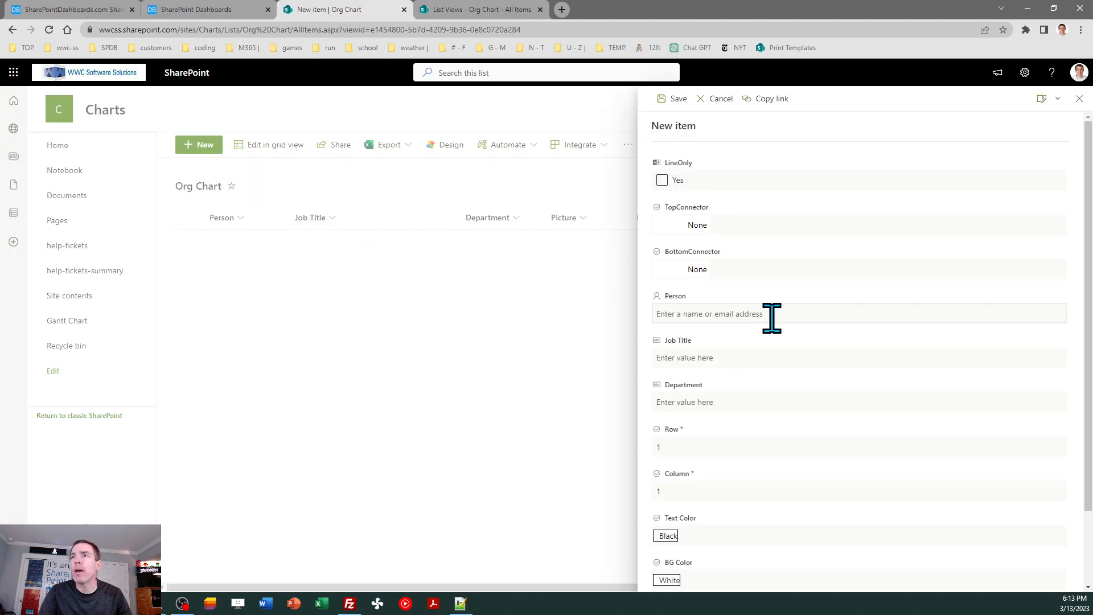
click(732, 314)
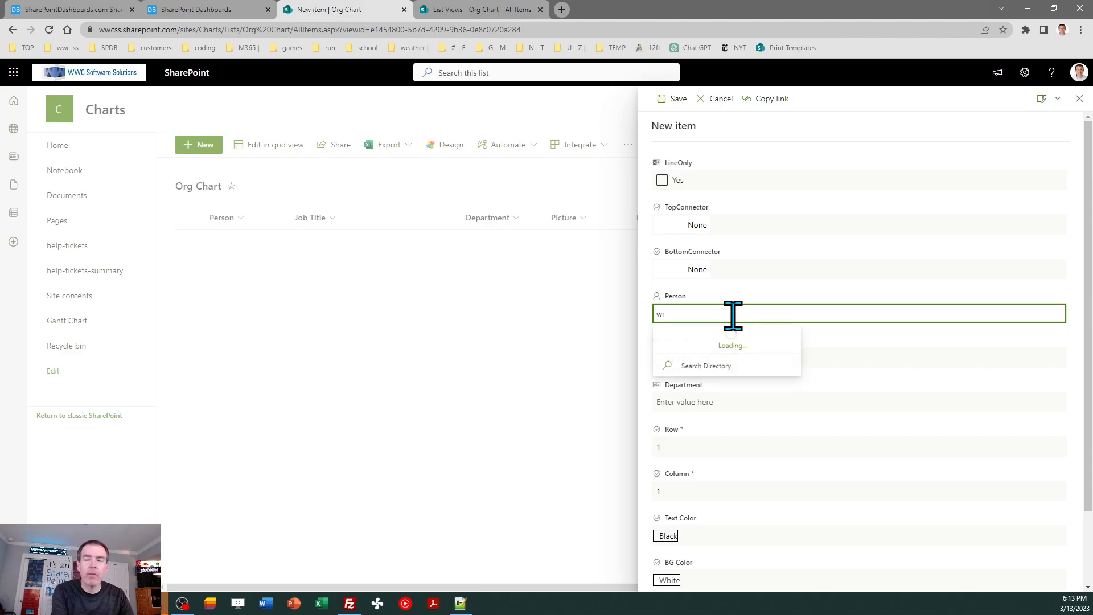
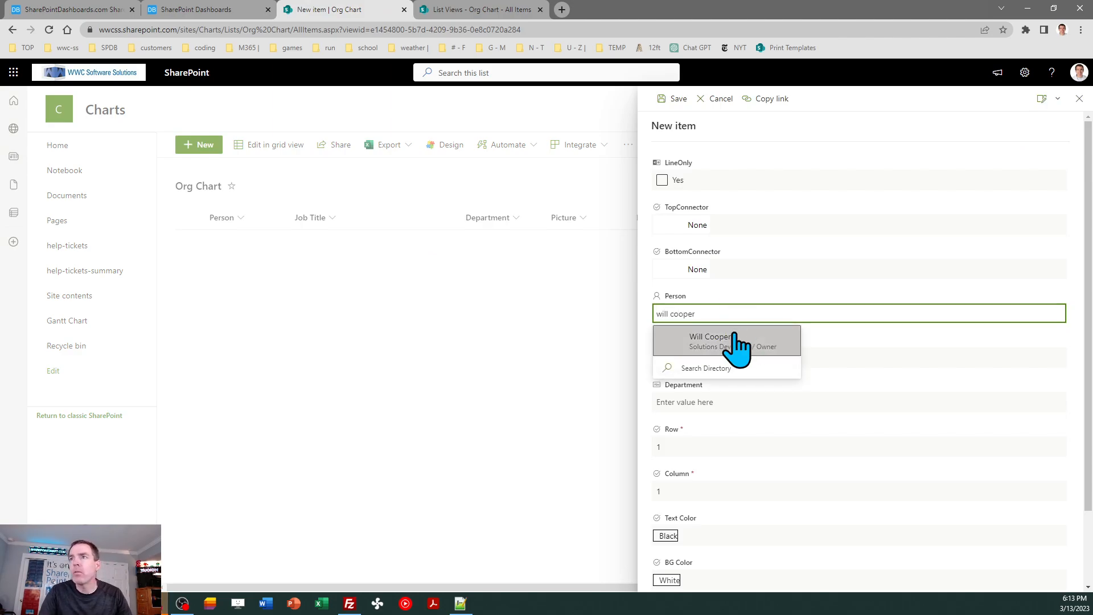
click(735, 342)
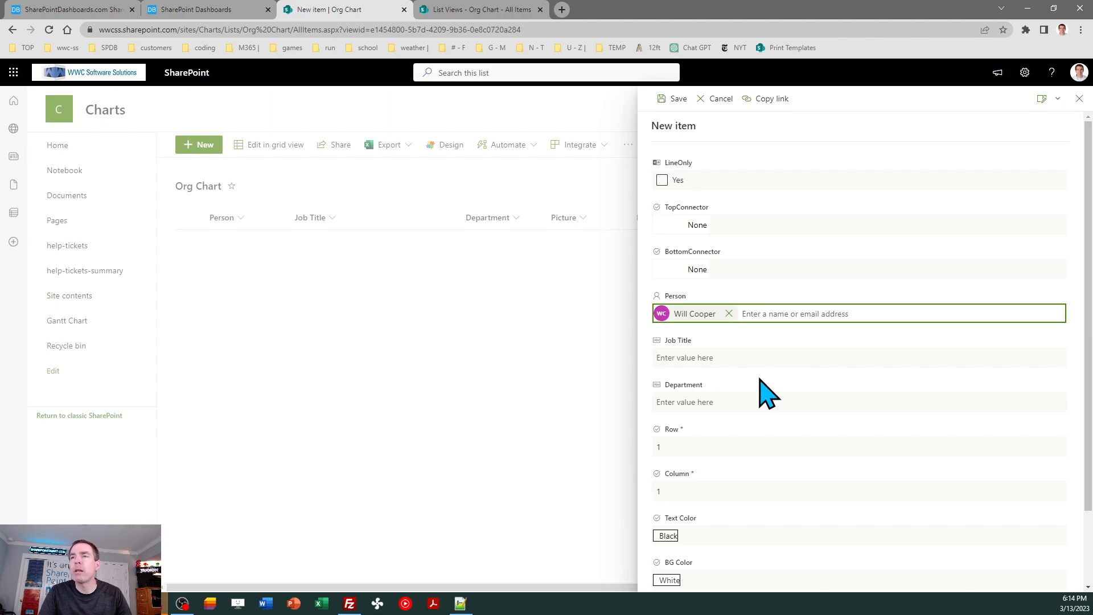
click(722, 363)
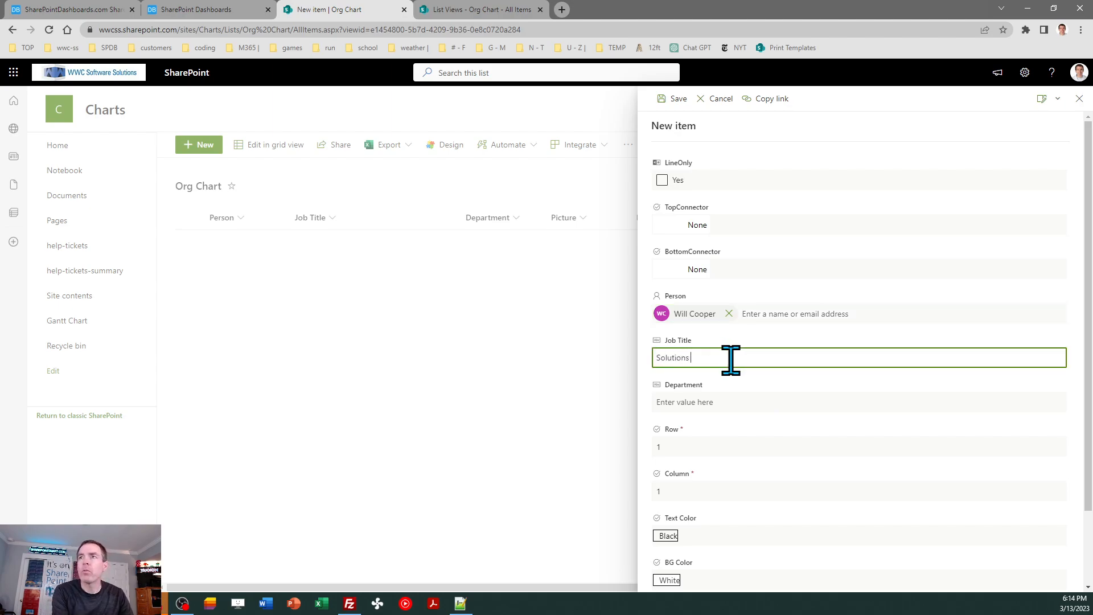
key(Tab)
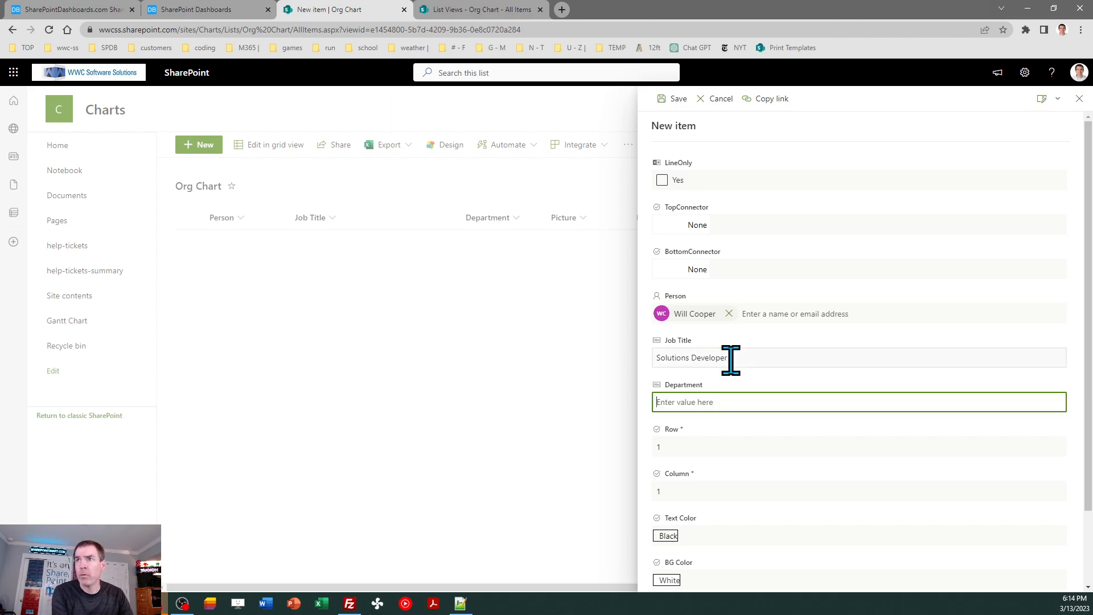
key(BackSpace)
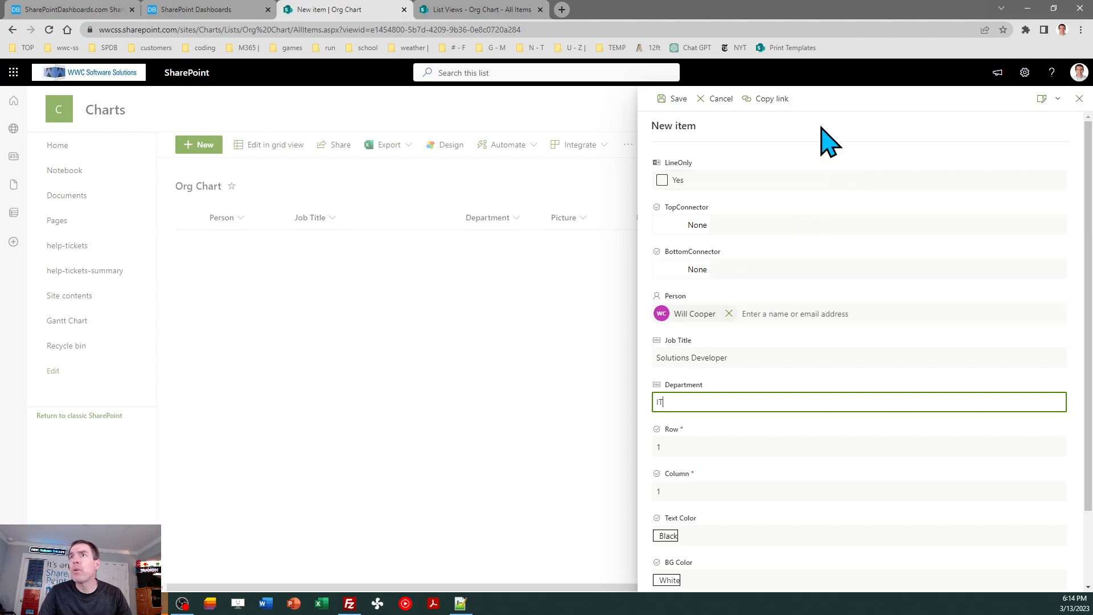
click(677, 99)
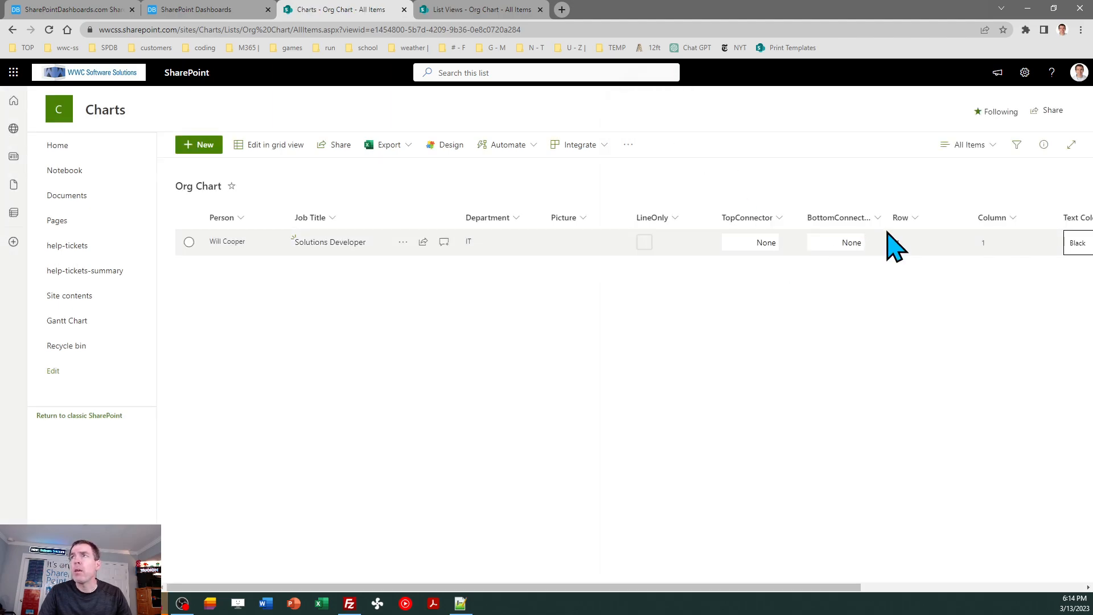
- Save a copy of the Org Chart view as a public view named Org Chart Edit
click(962, 144)
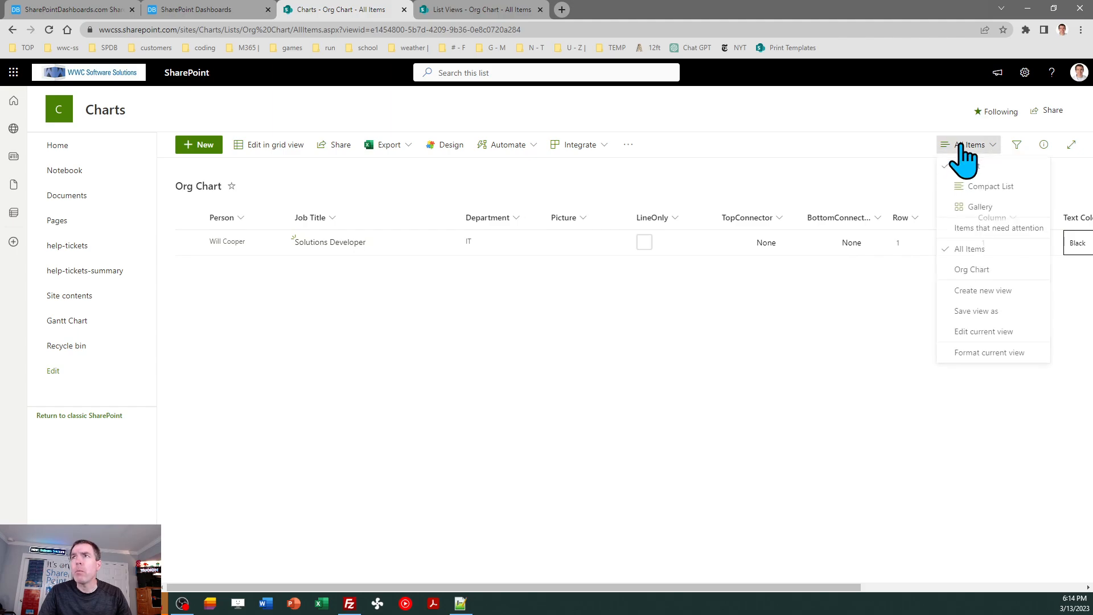
click(972, 272)
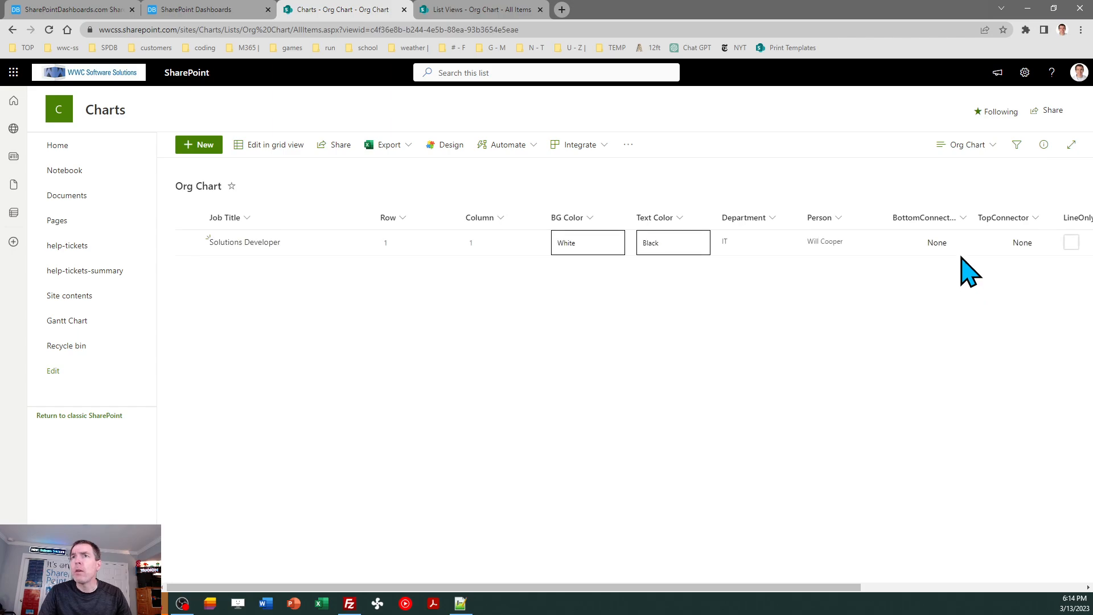
click(952, 147)
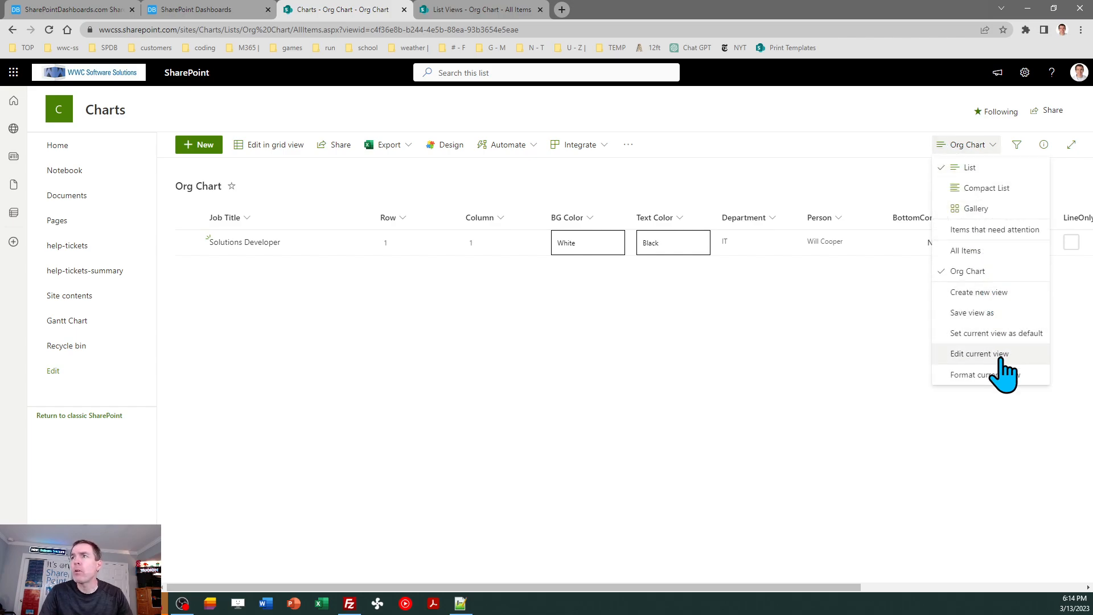
click(982, 314)
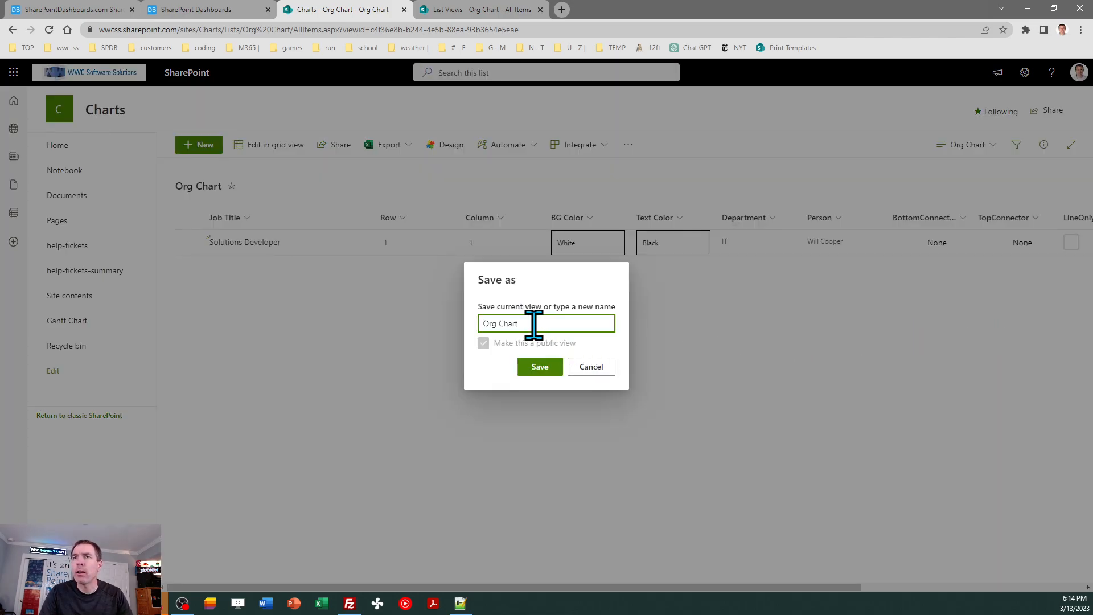
text(Edit)
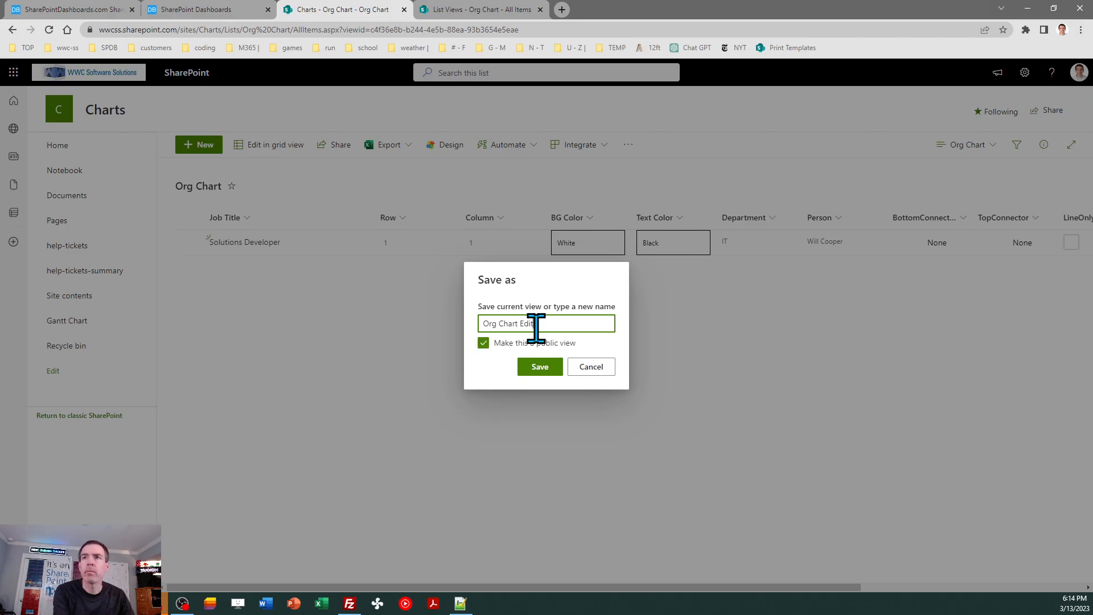
click(541, 367)
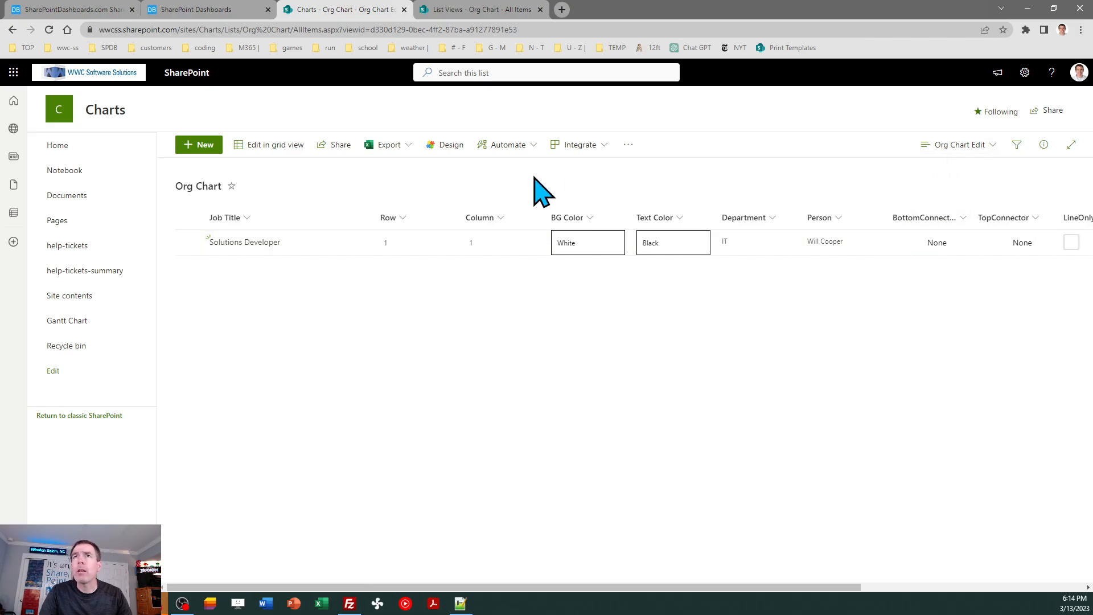
- Switch to the SharePoint Dashboards site, reload it, choose the View - Chart / Org Chart template and stop its preview
click(196, 11)
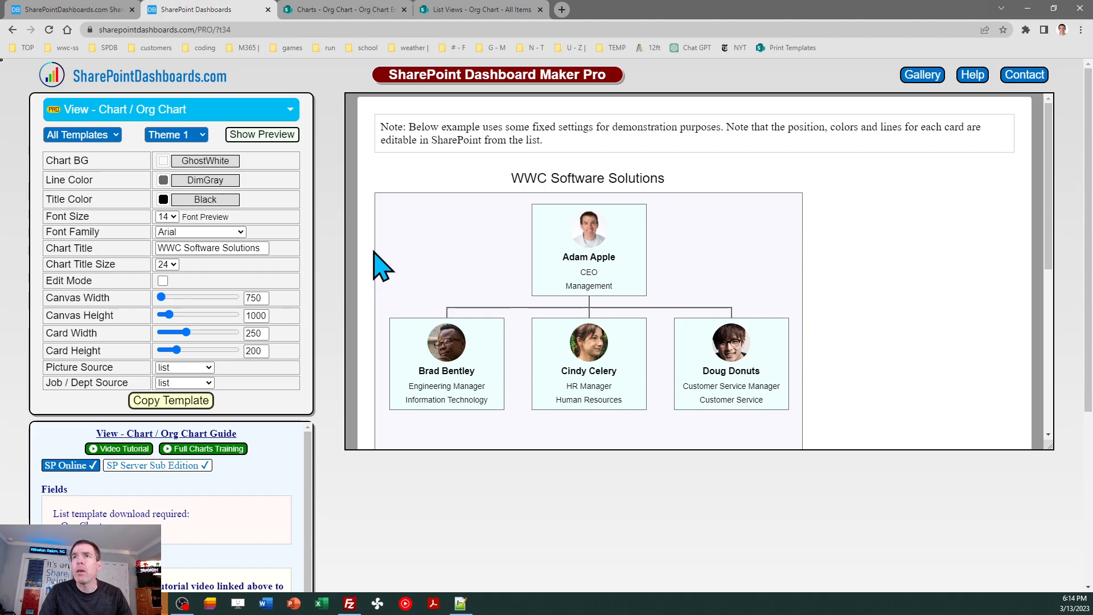
click(49, 30)
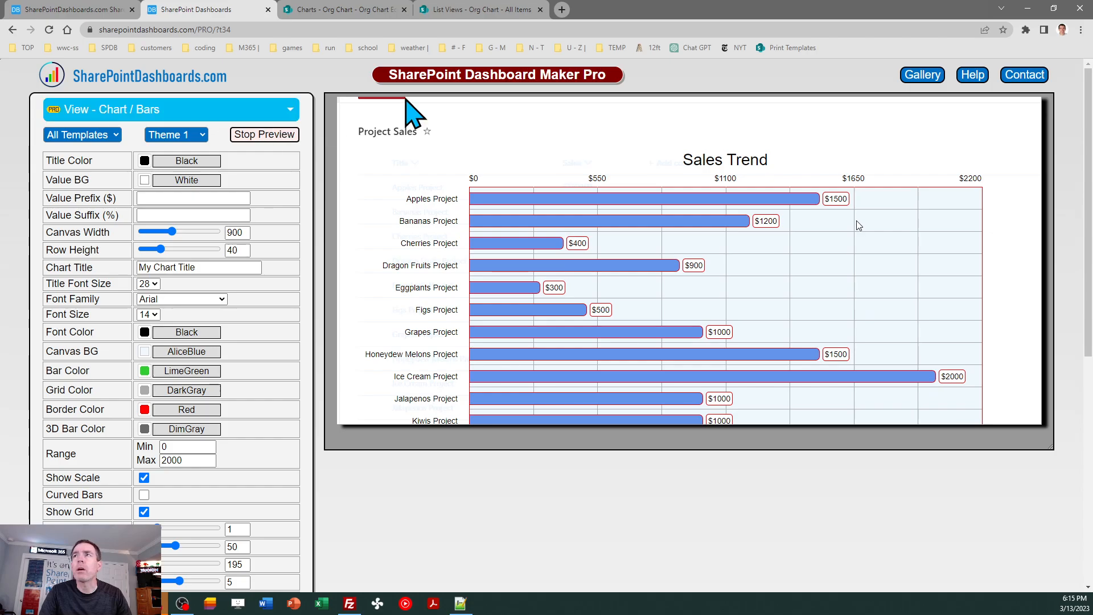
click(287, 109)
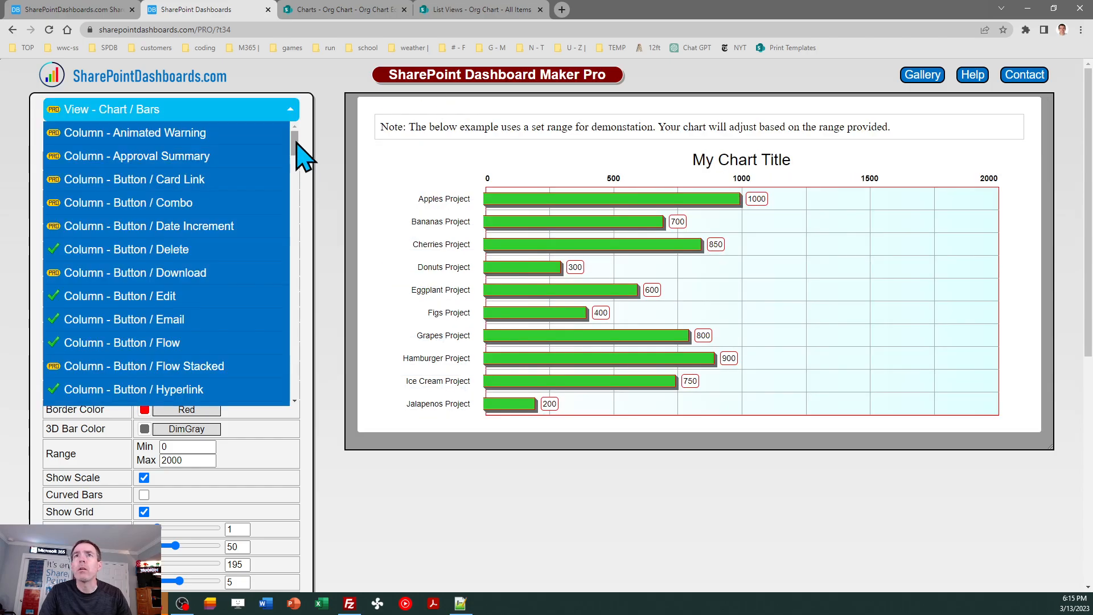
drag(296, 142, 300, 318)
click(183, 160)
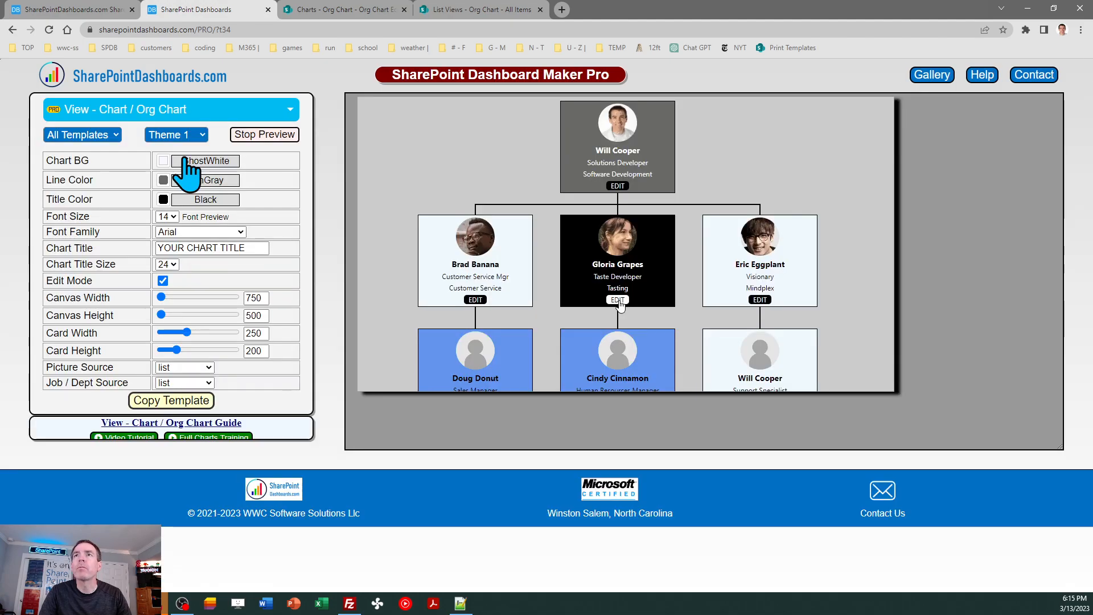
click(283, 136)
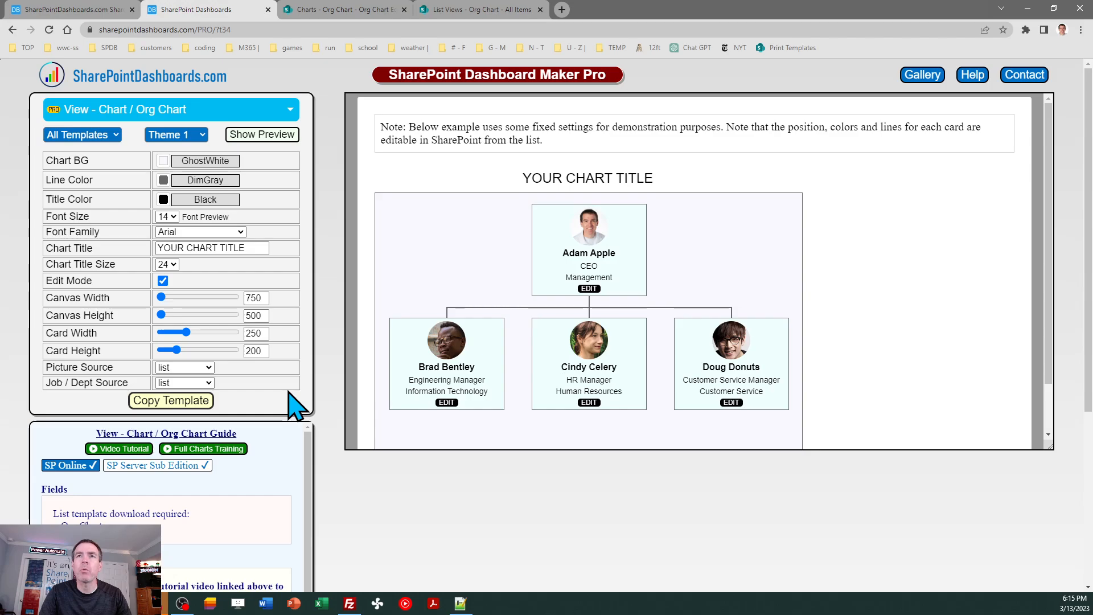
- Set the template's chart title to WWC Software Solutions
drag(254, 248, 151, 279)
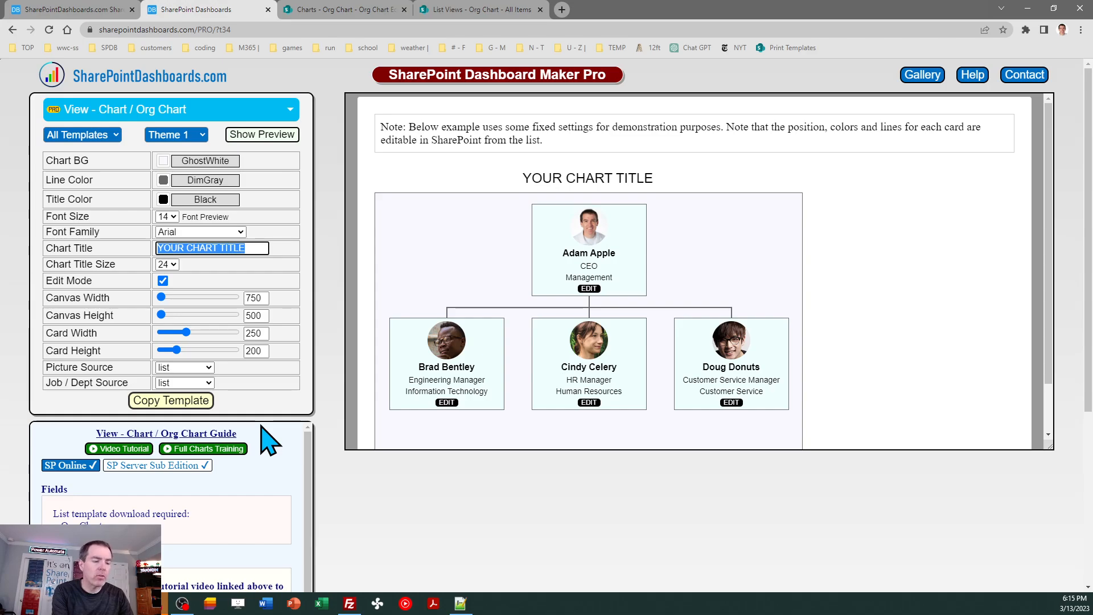
text(WWC Sof)
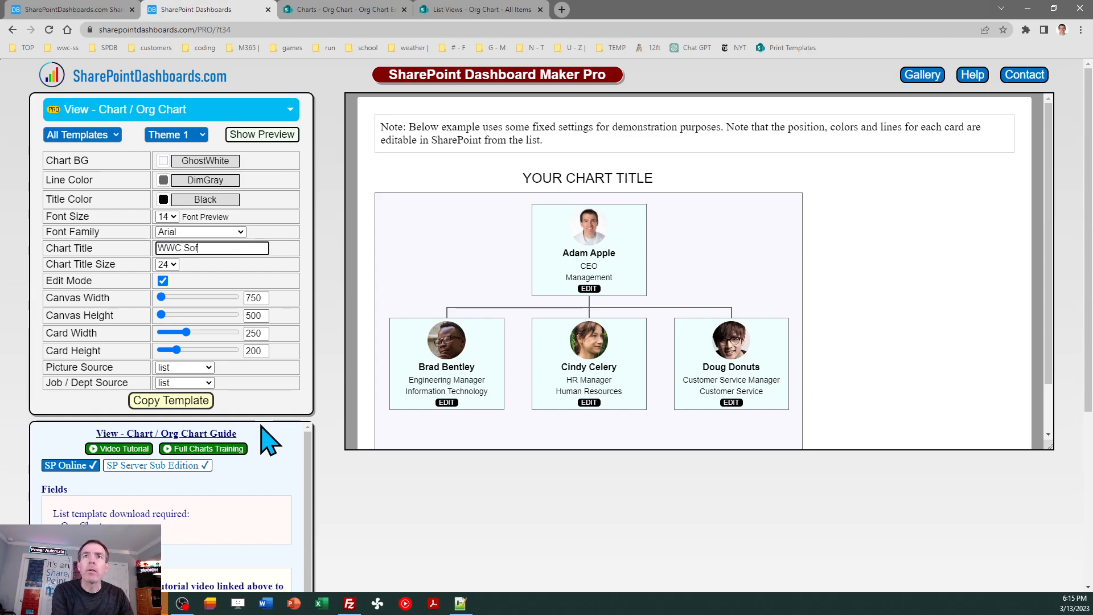
text(tware Solutions)
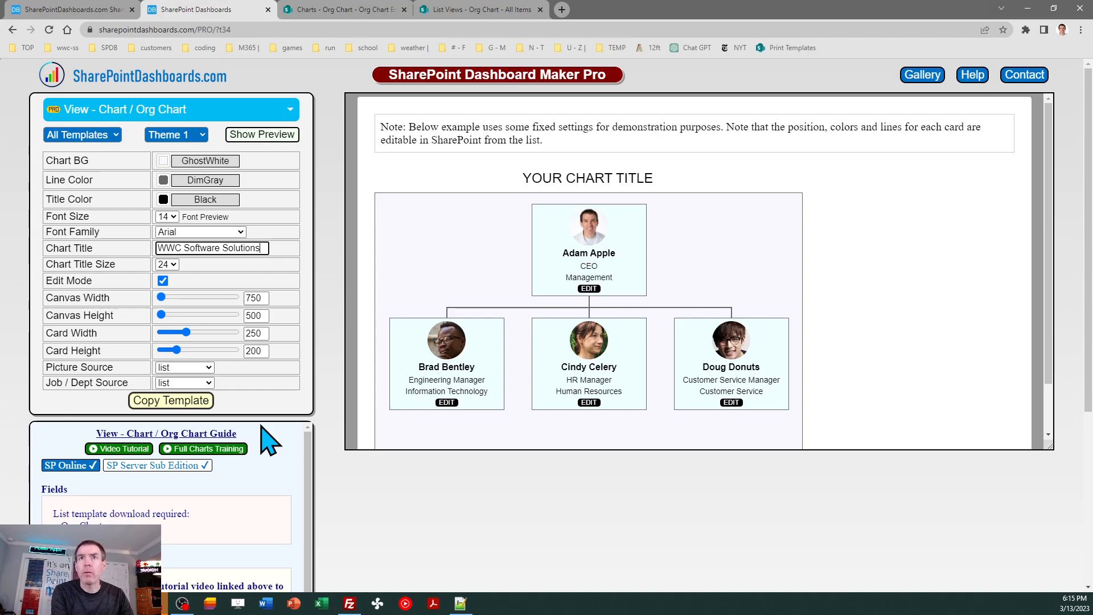
key(Tab)
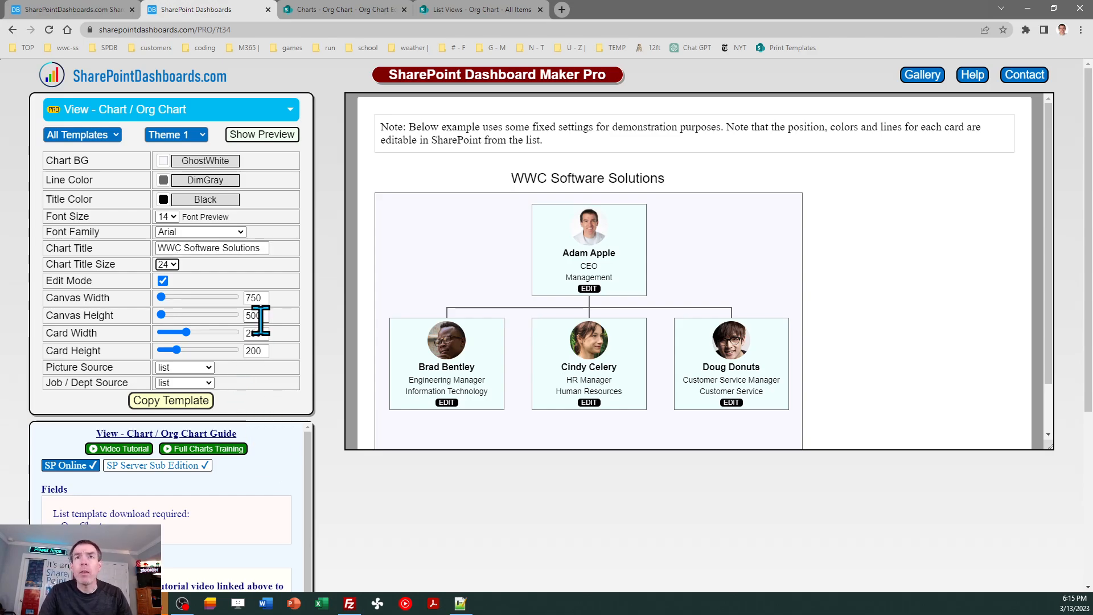
- Set the chart's canvas width to 1000 and canvas height to 1000
double_click(256, 298)
text(1)
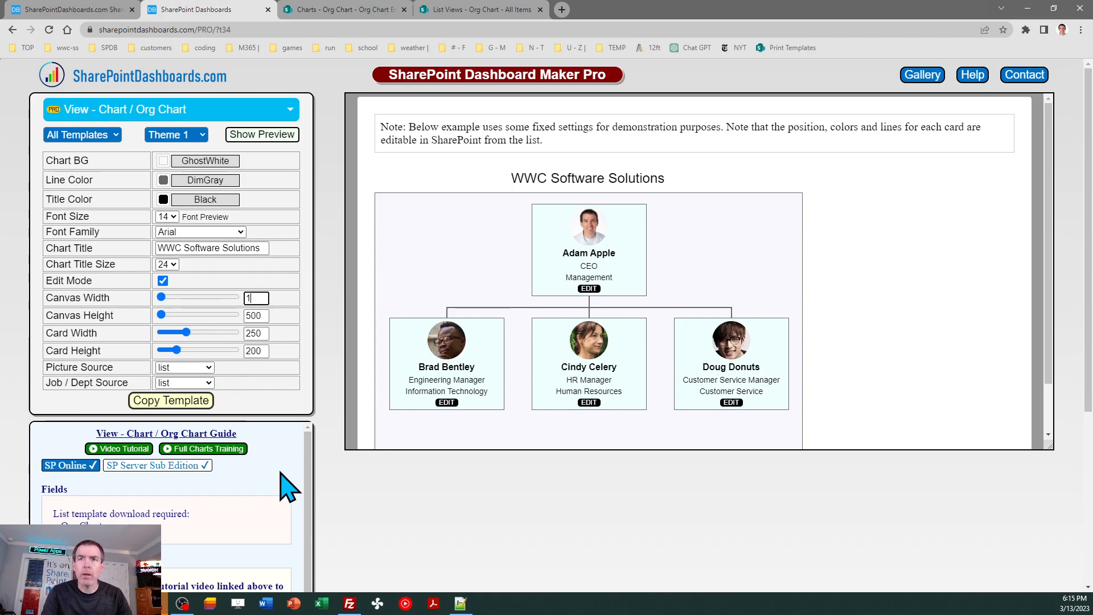
text(000)
key(Tab)
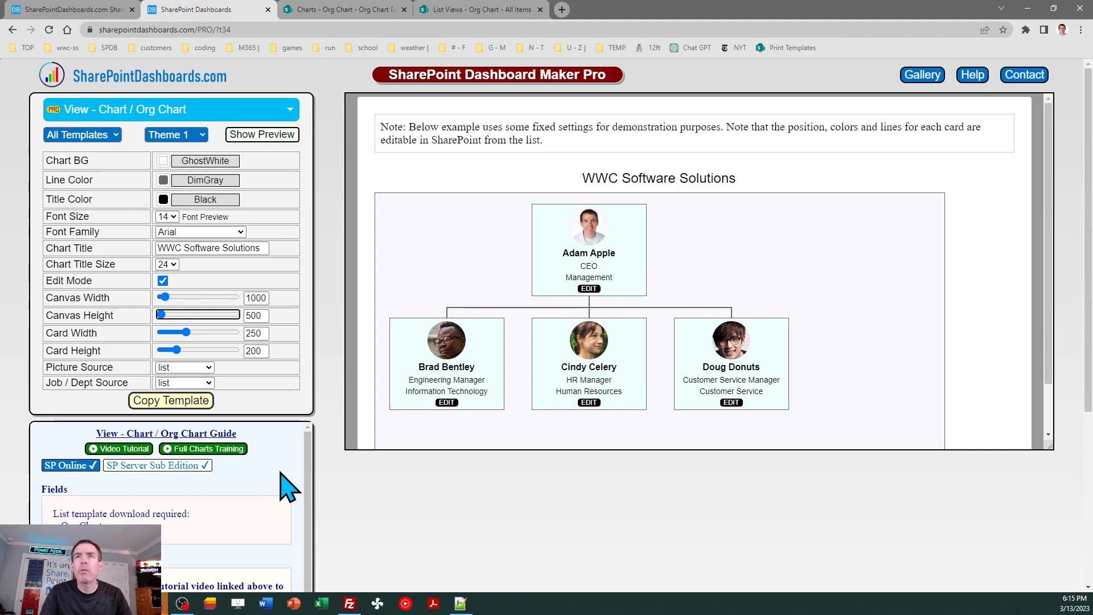
key(Tab)
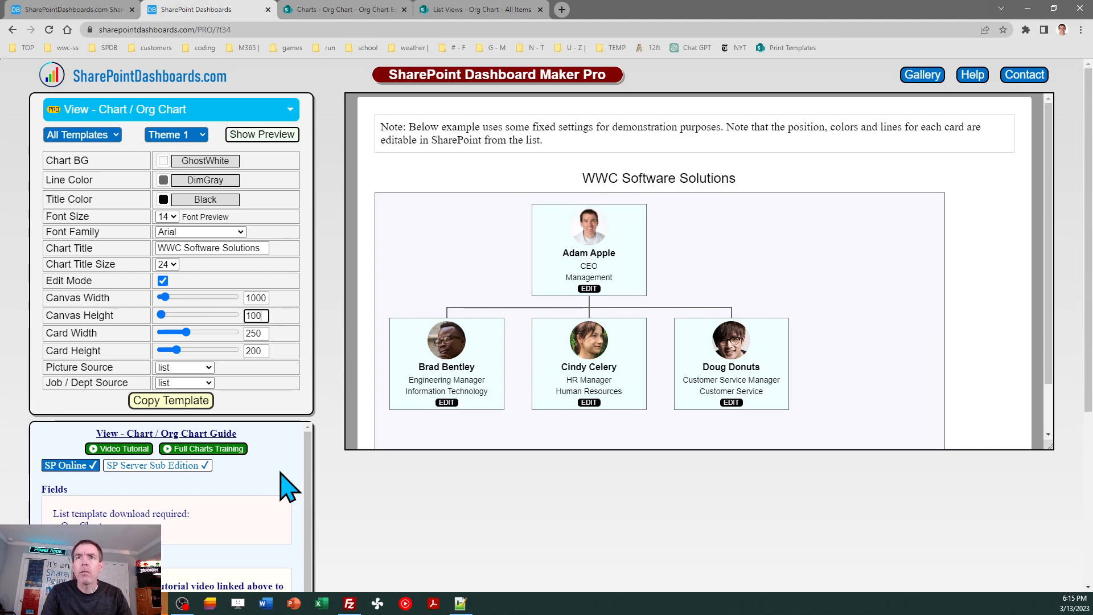
text(1000)
key(Tab)
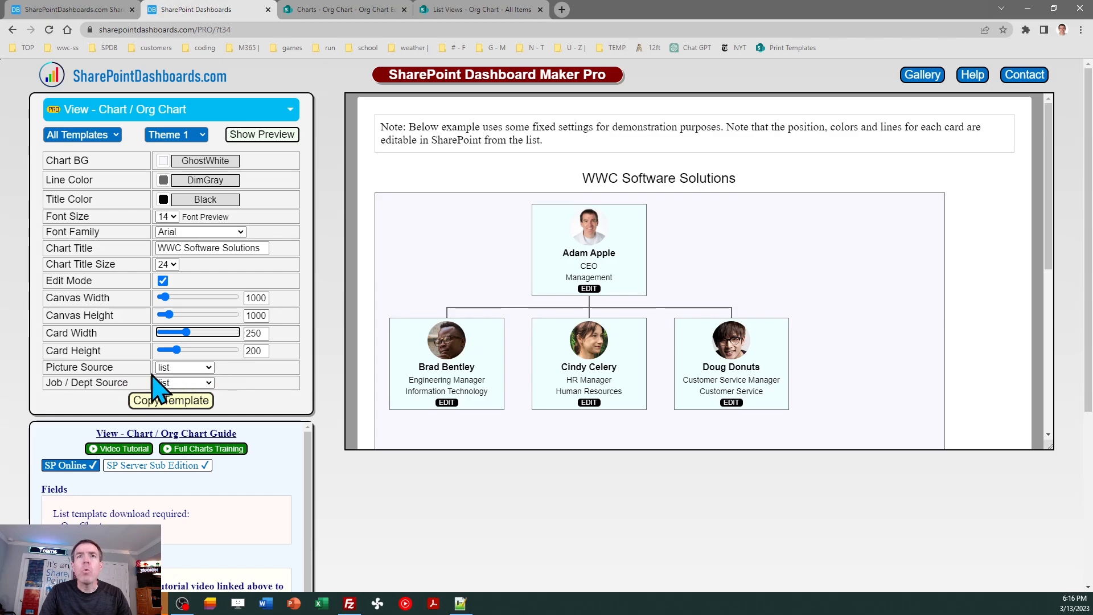
- Look through the available options for Picture Source and Job / Dept Source without changing either setting
click(200, 367)
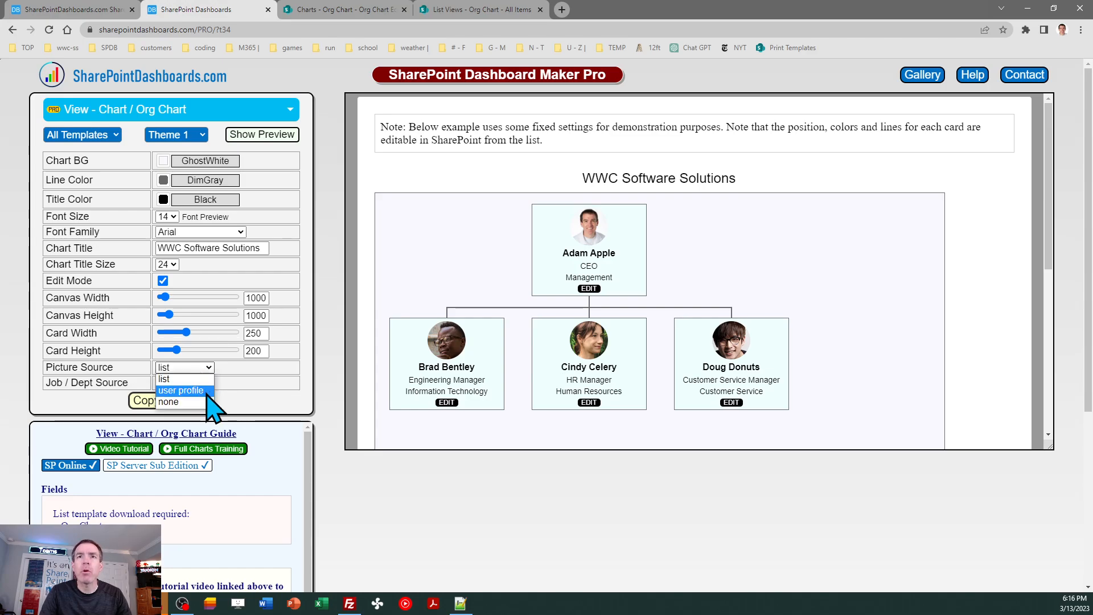
click(234, 365)
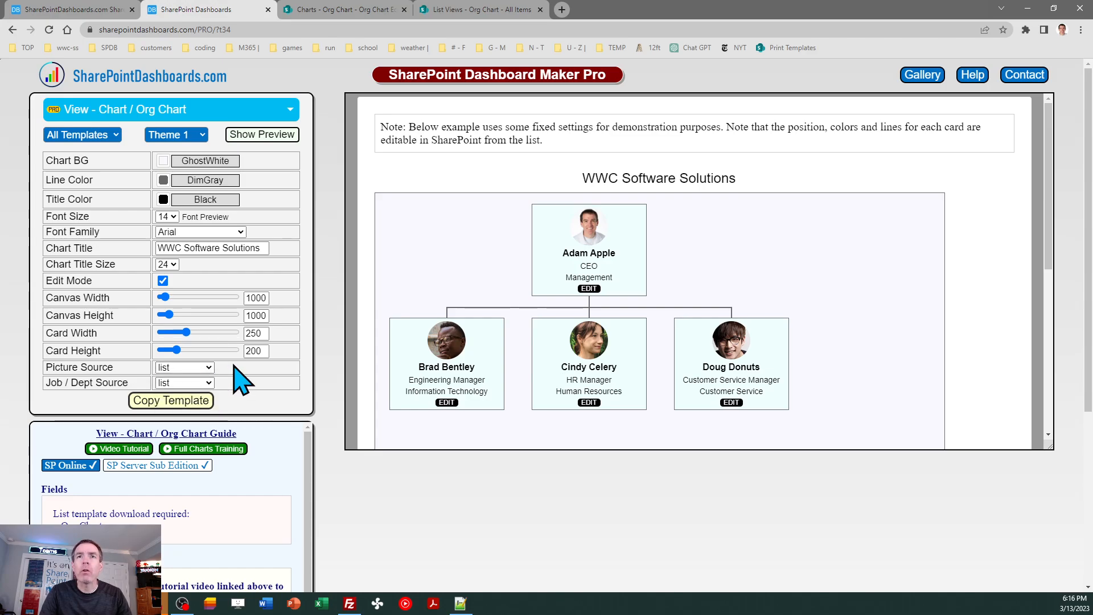
click(209, 383)
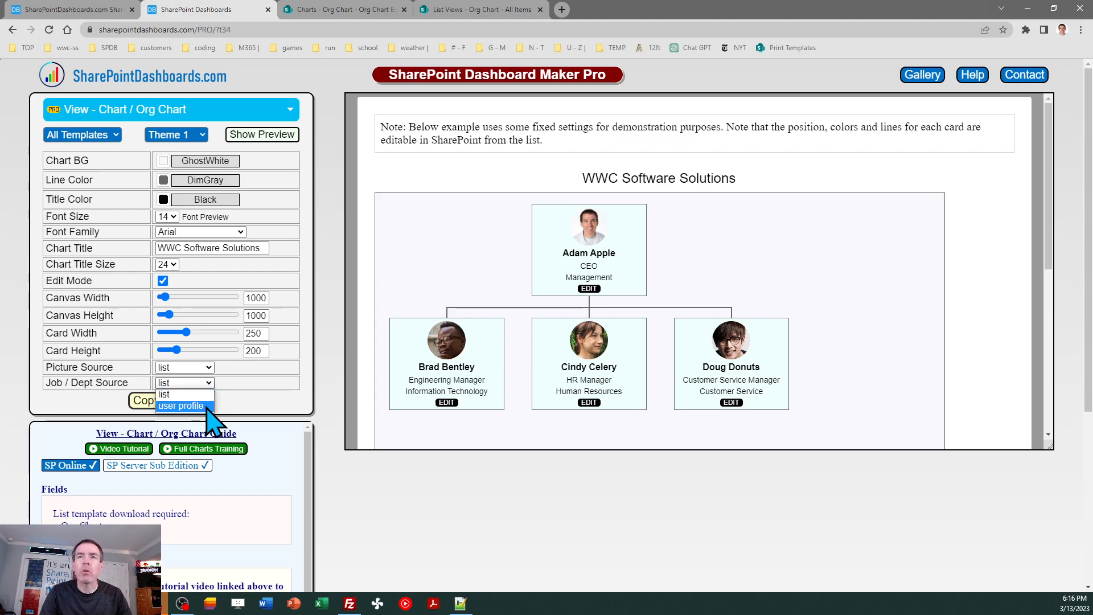
click(245, 393)
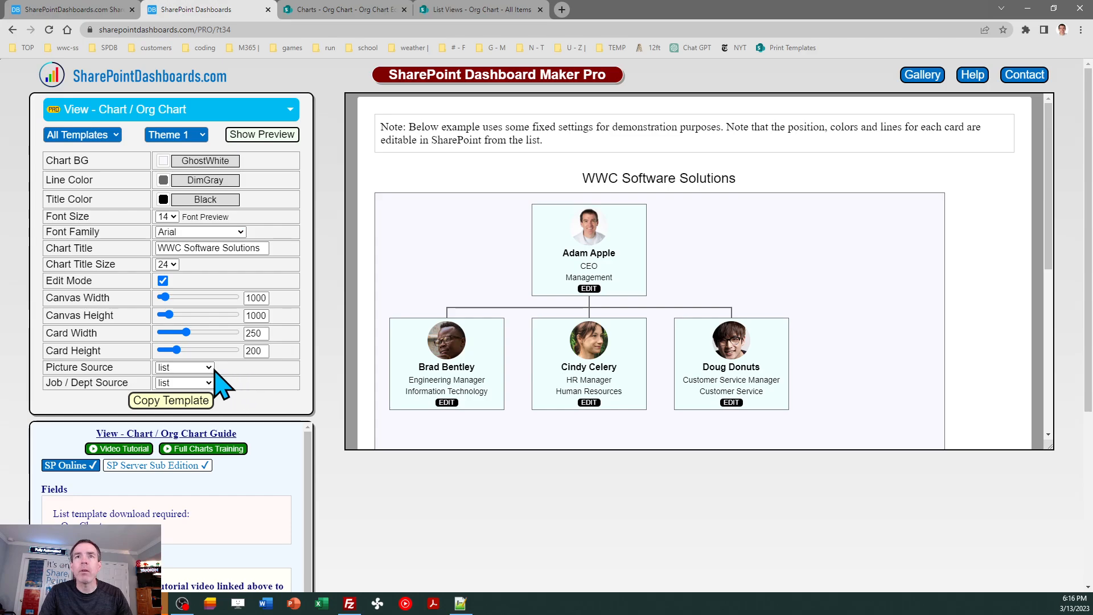
- Copy the Org Chart template code with Edit Mode enabled and dismiss the instructions
click(182, 403)
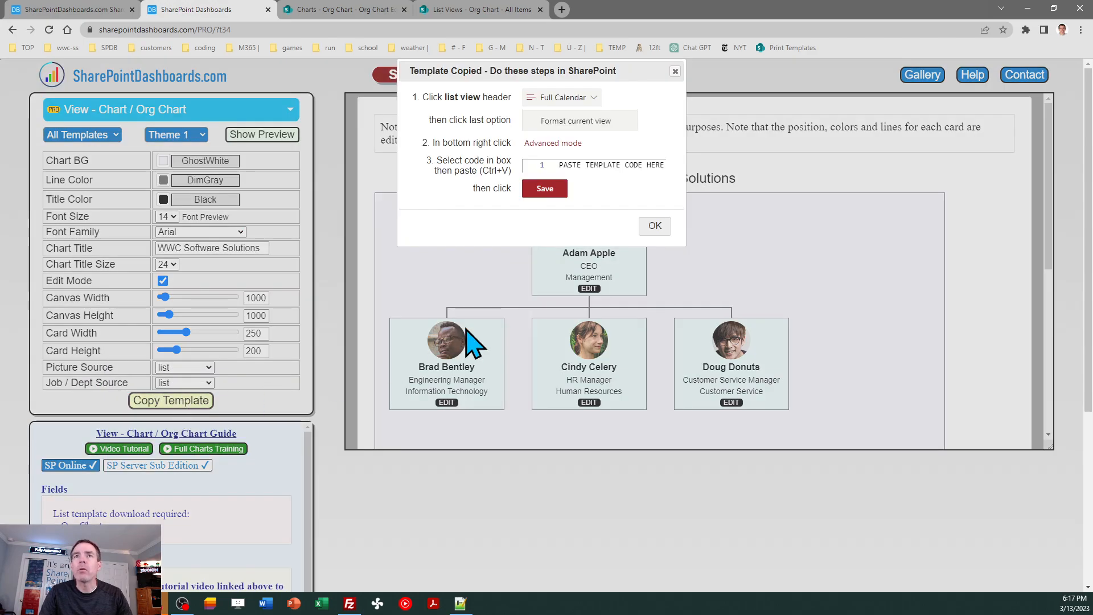
click(655, 225)
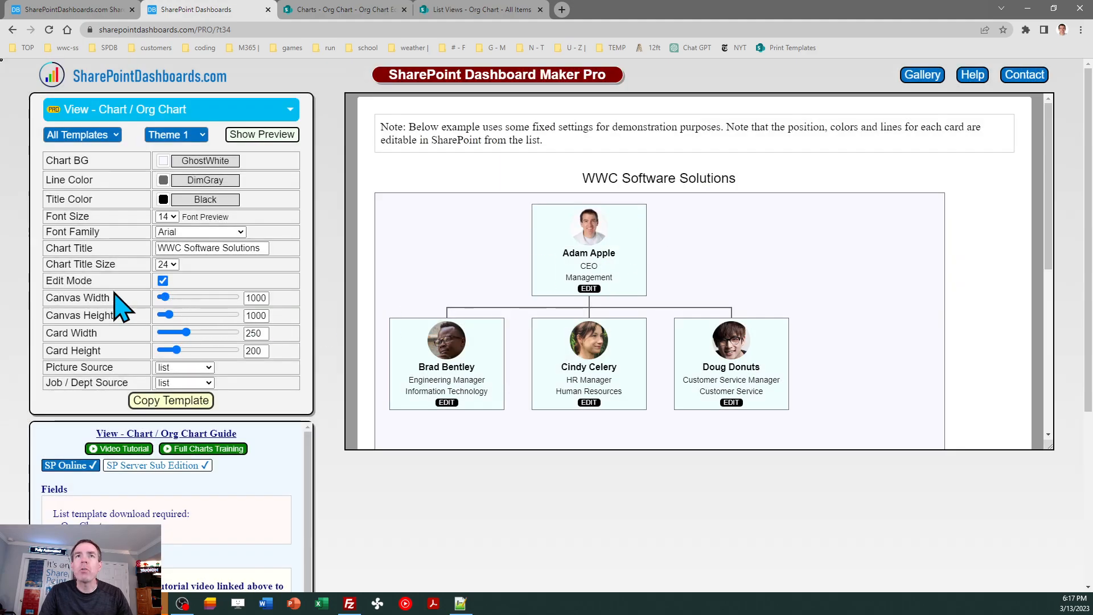
drag(93, 281, 47, 281)
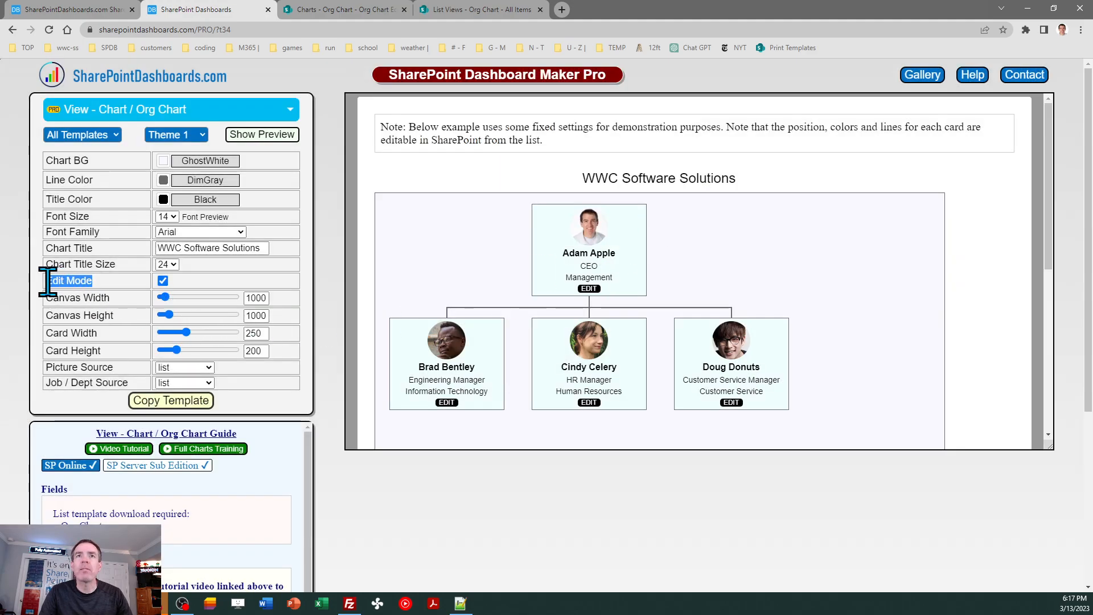
click(182, 281)
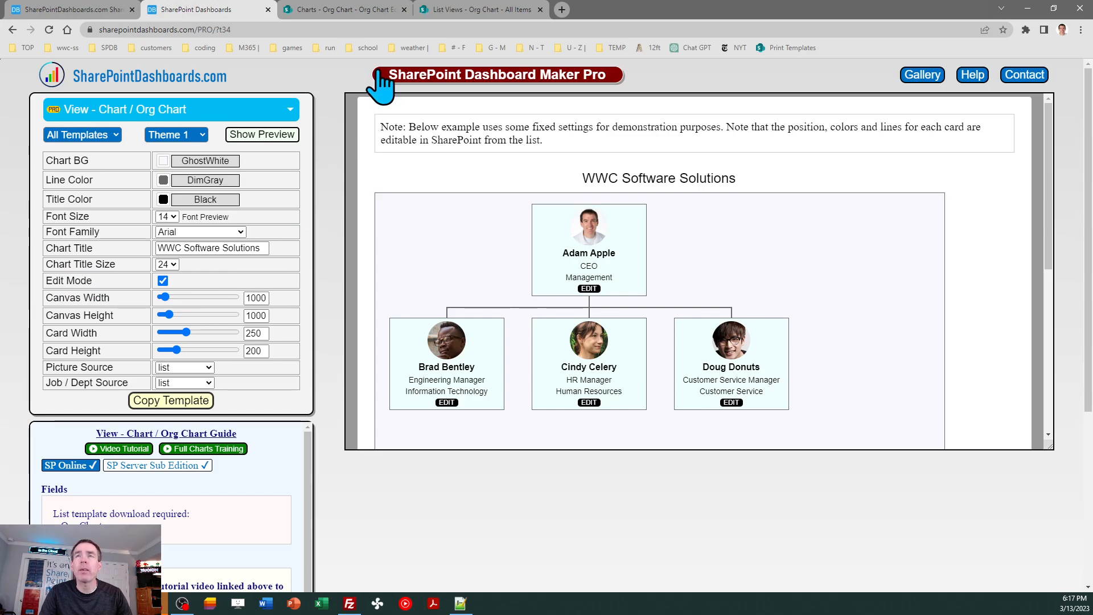
- In the SharePoint Org Chart list, replace the Org Chart Edit view's formatting JSON with the copied template, save it and close the formatting pane
click(461, 10)
click(360, 12)
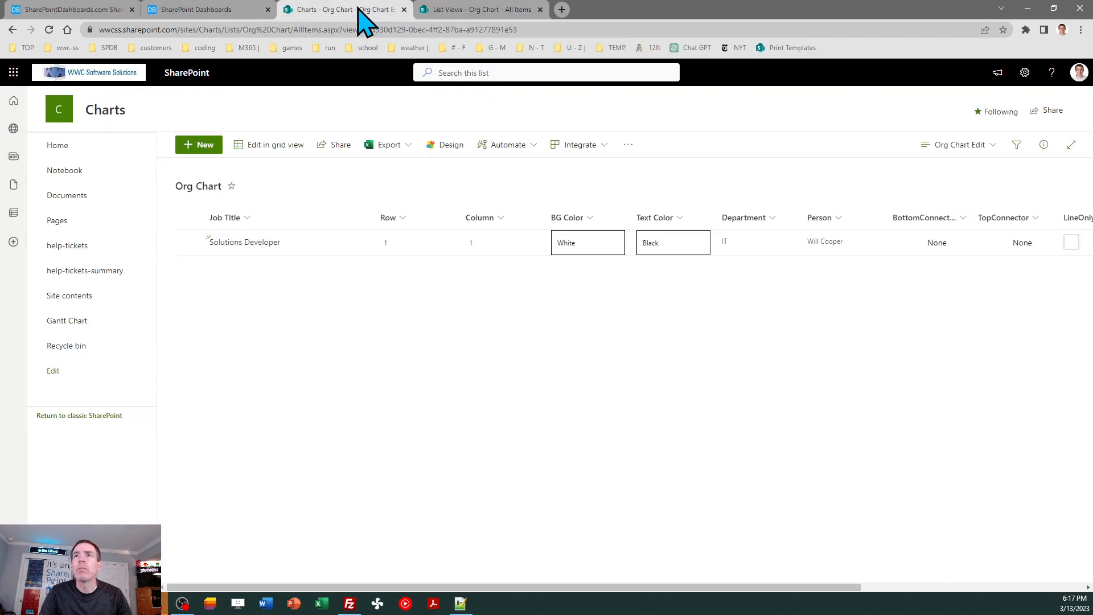
click(946, 146)
click(967, 392)
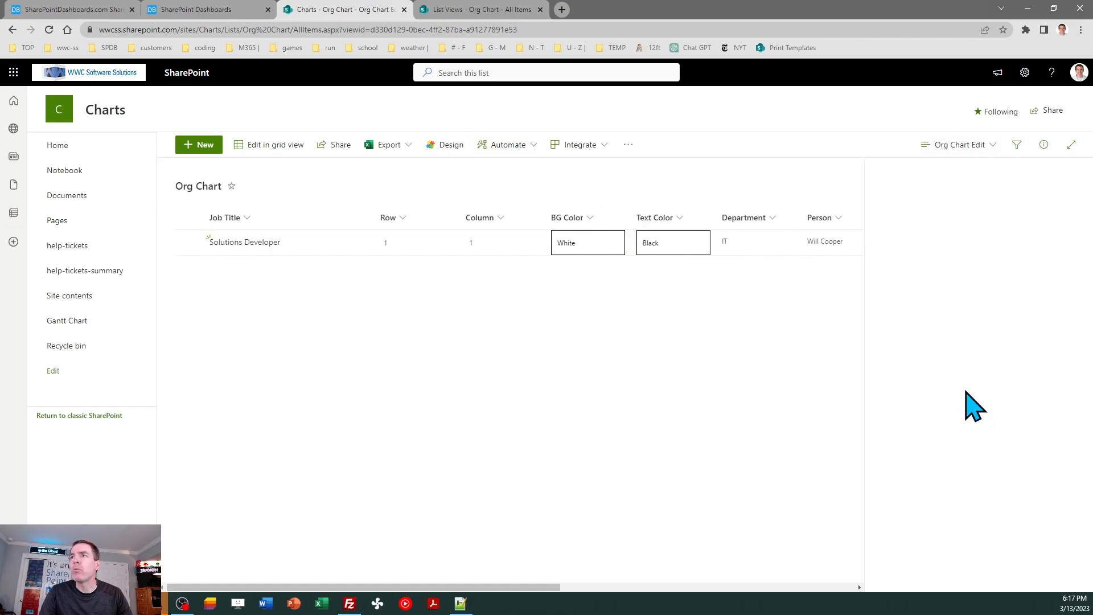
click(910, 548)
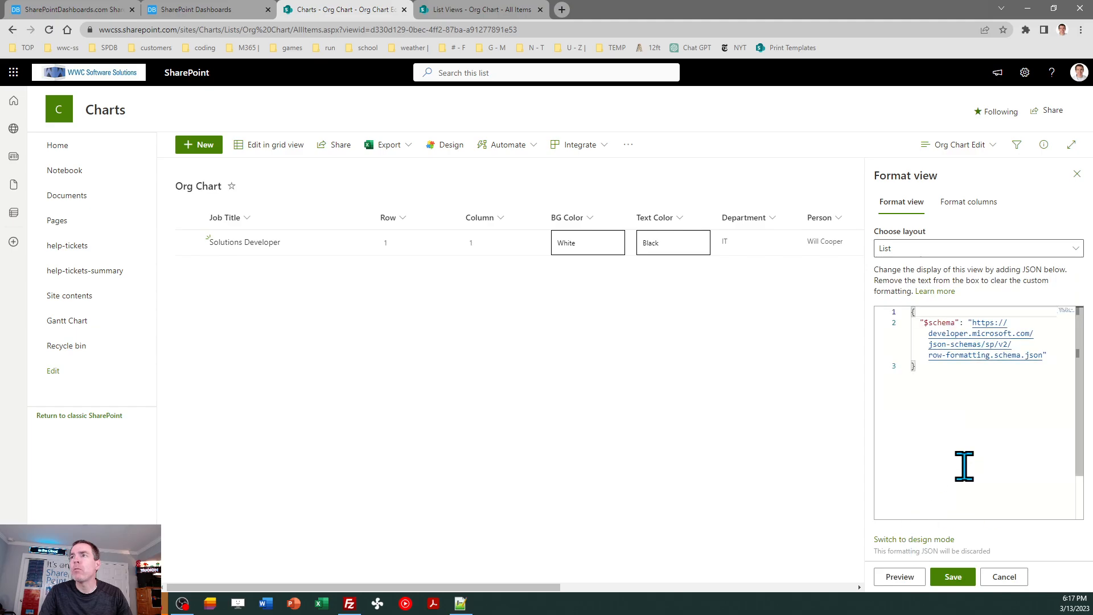
click(942, 419)
key(ctrl+a)
key(ctrl+v)
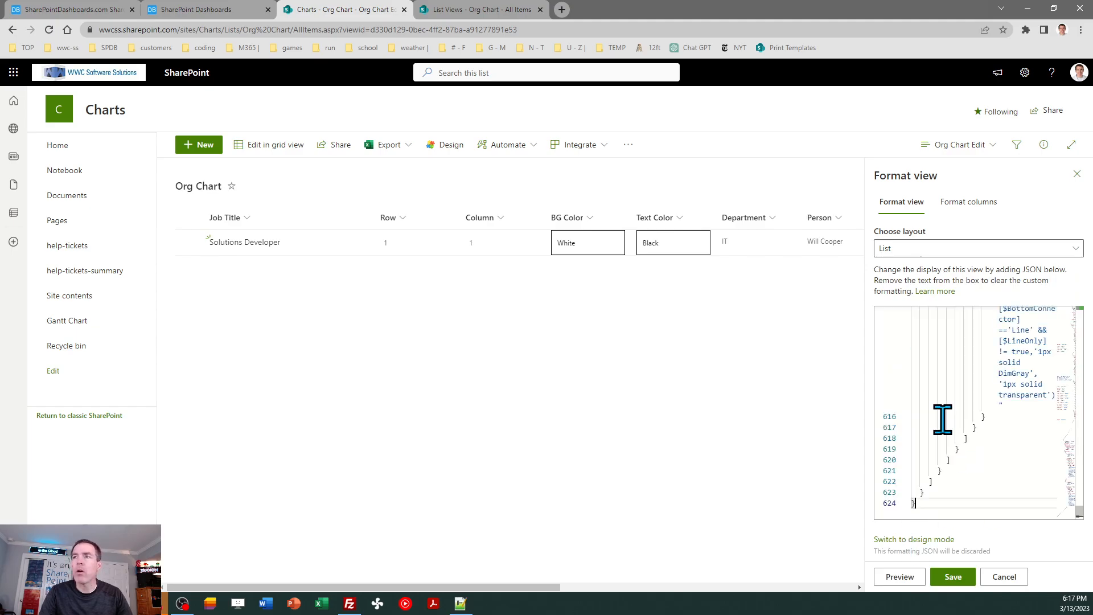
click(953, 577)
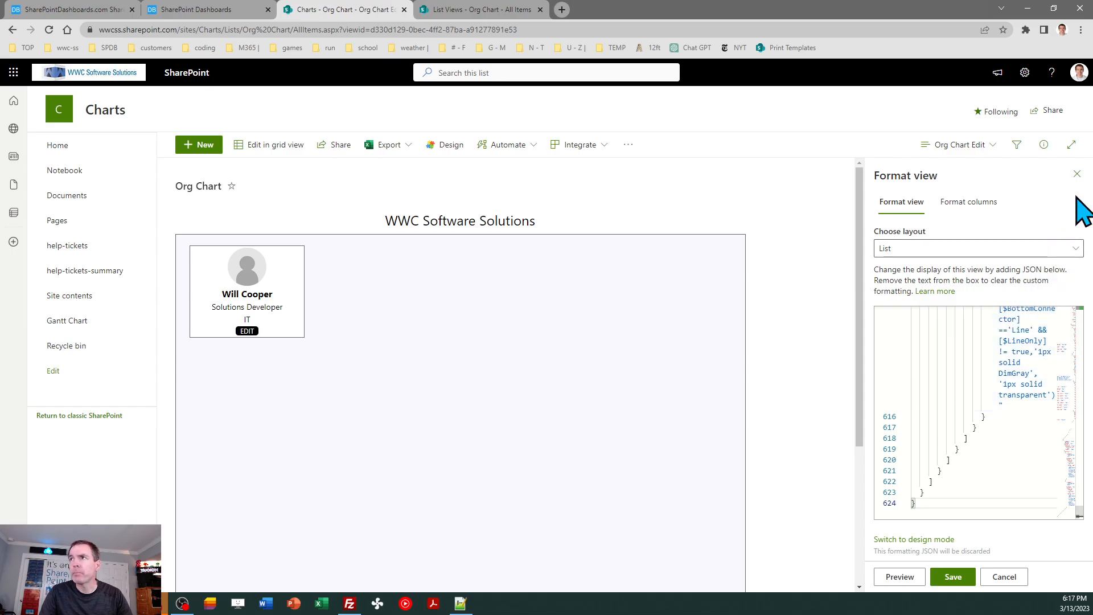
click(1076, 174)
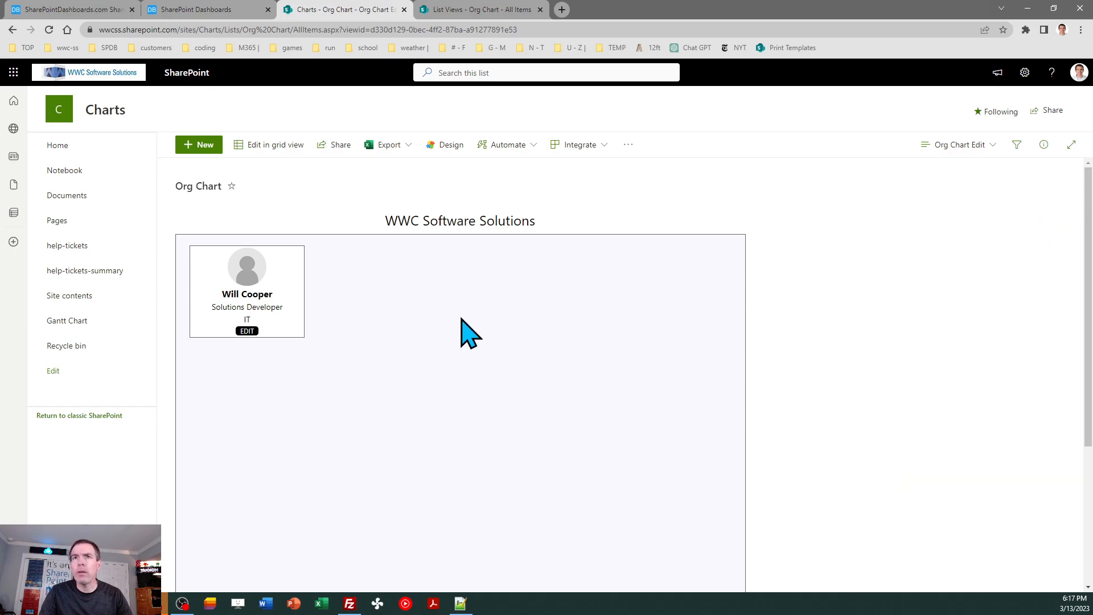
- Open the employee card's edit form on the chart and set its row to 2
click(244, 332)
click(376, 345)
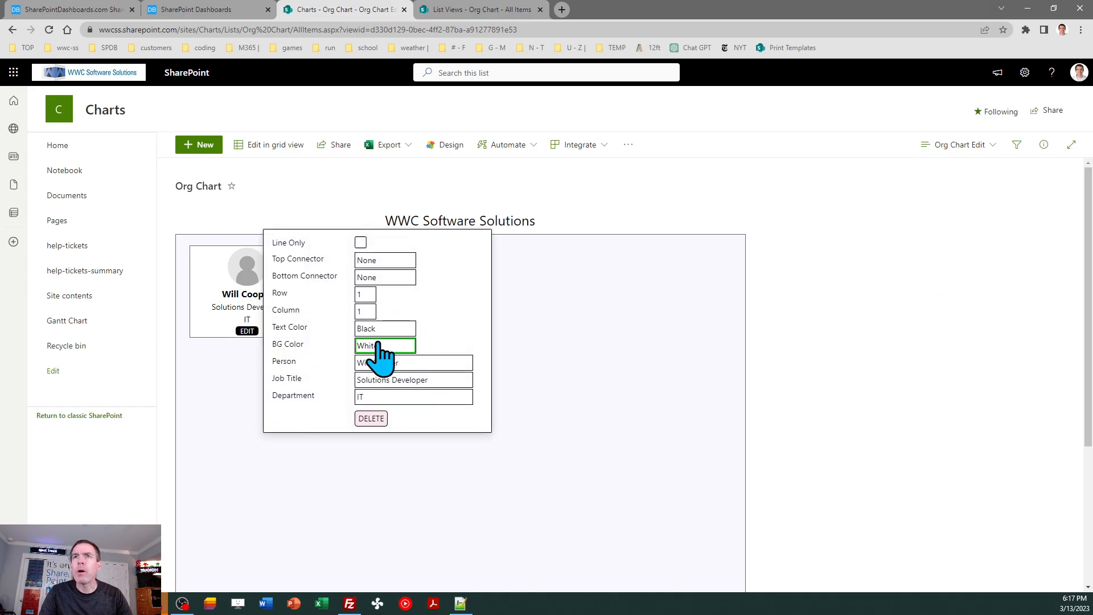
click(367, 294)
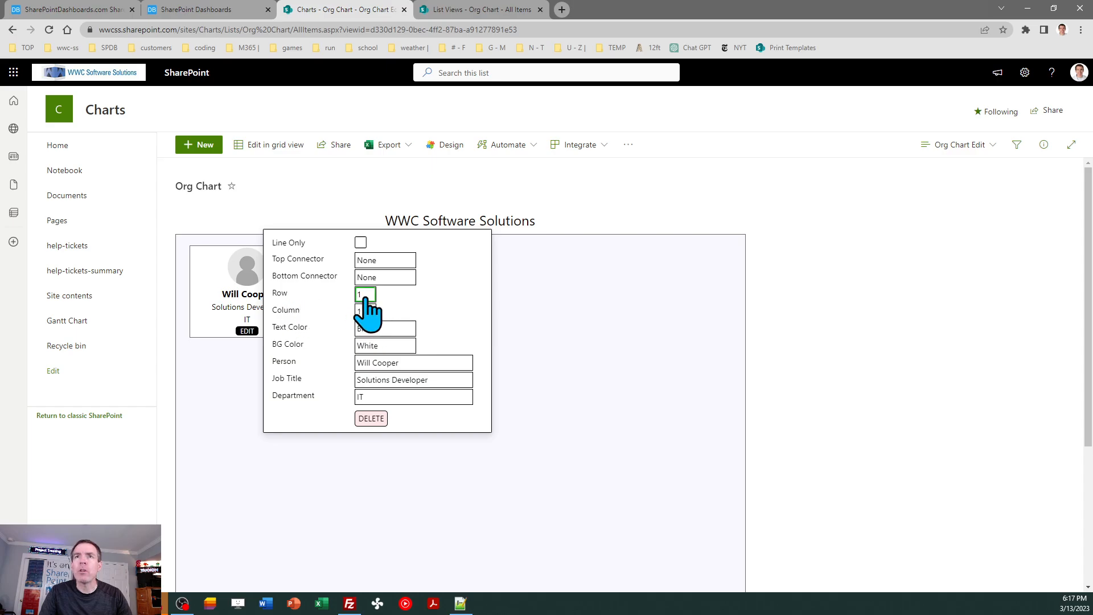
click(365, 294)
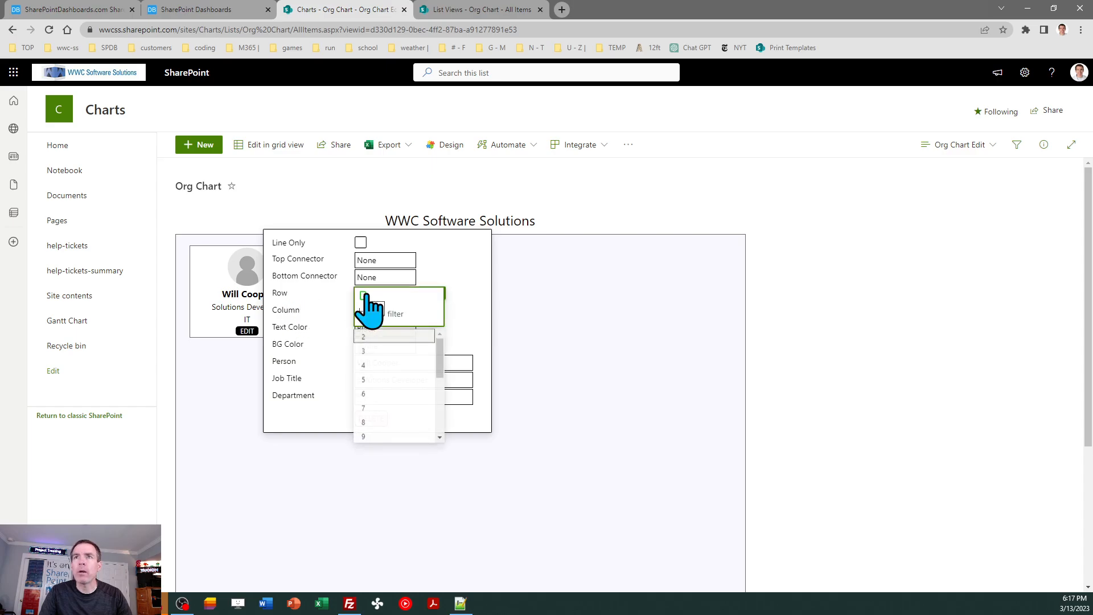
click(374, 345)
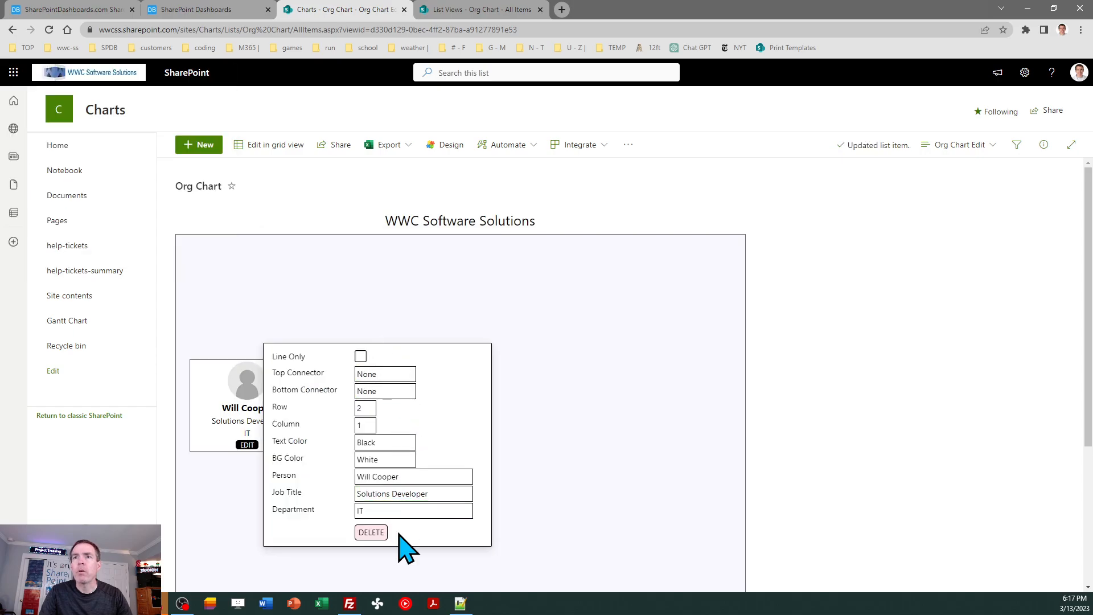
- Move the employee's card to column 2 and set its row to 1
click(368, 427)
click(386, 481)
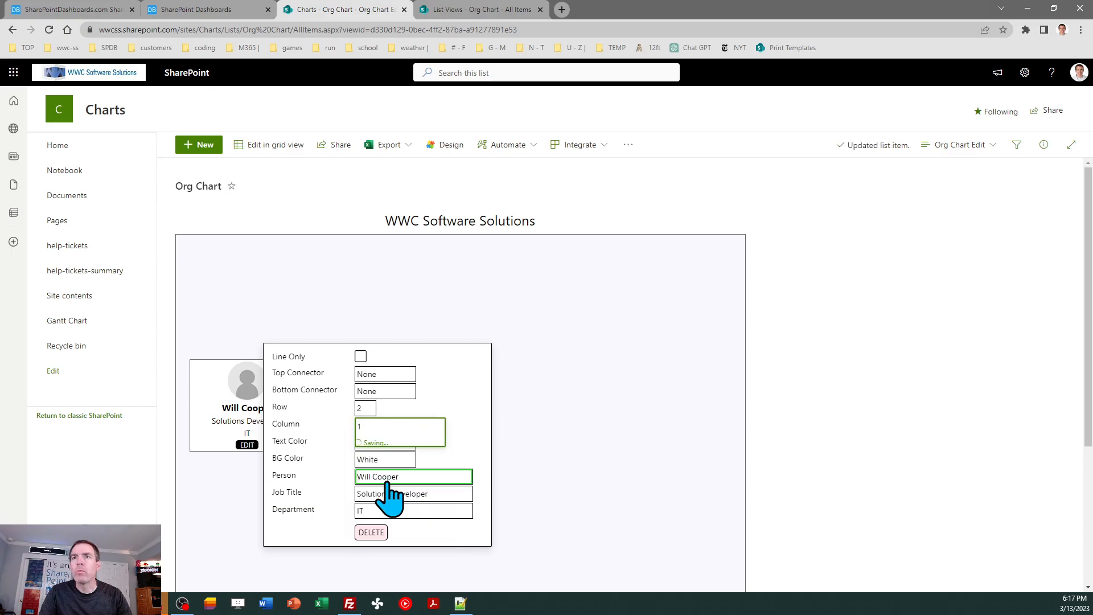
click(507, 410)
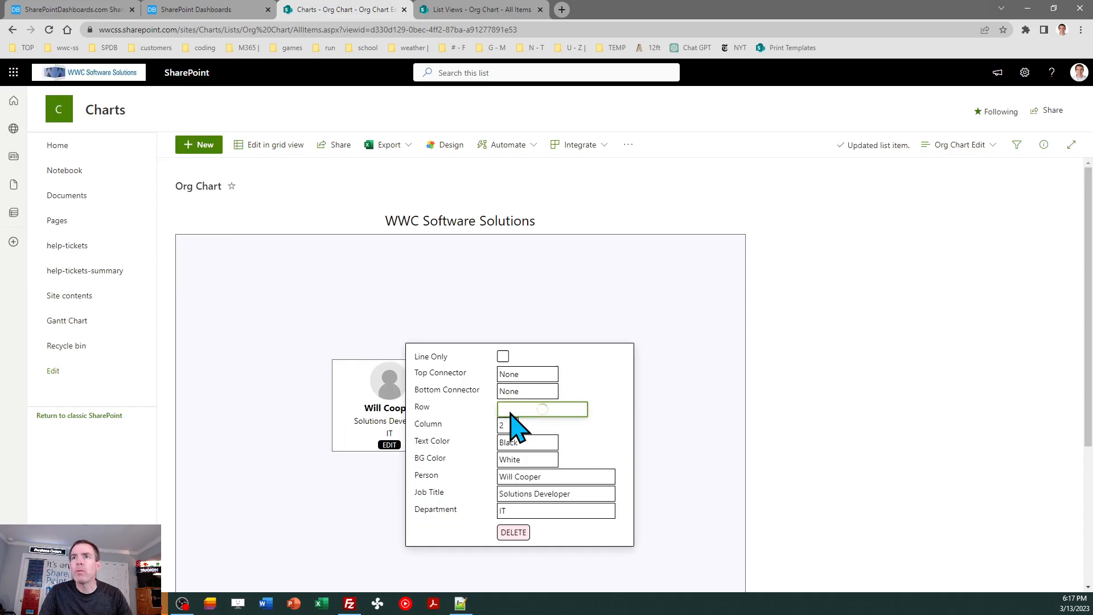
click(523, 450)
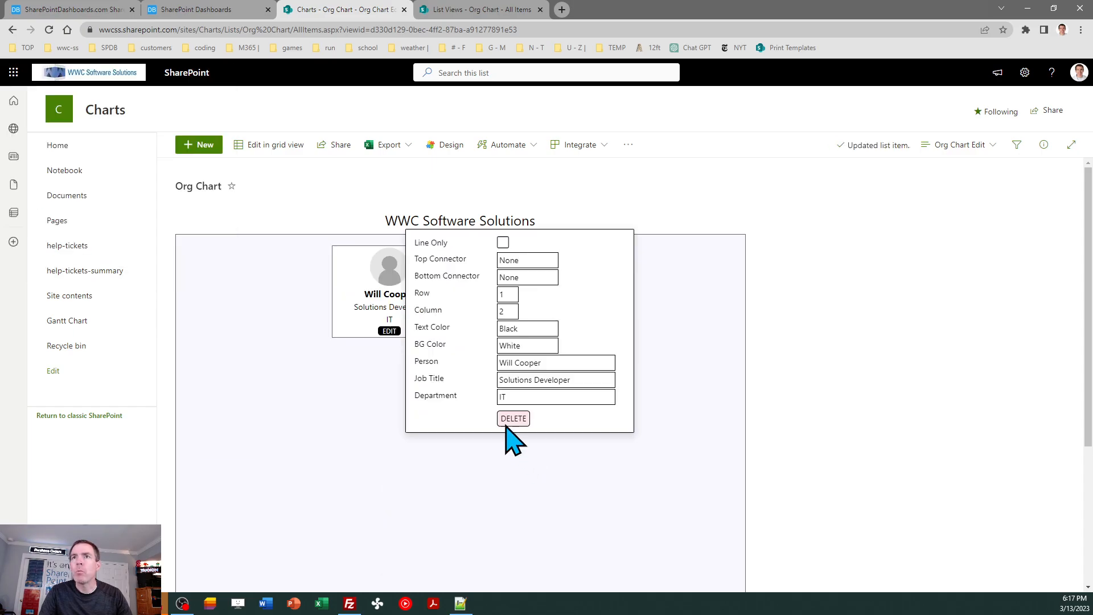
- Set the employee card's background color to Aqua and close its edit form
click(530, 397)
click(538, 346)
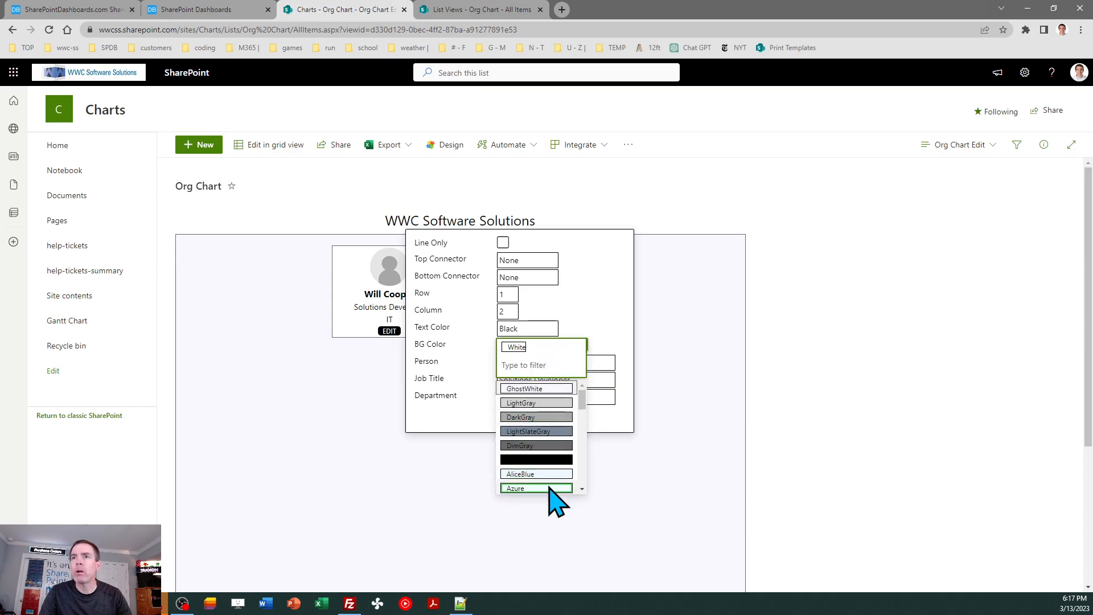
scroll(587, 483, down, 3)
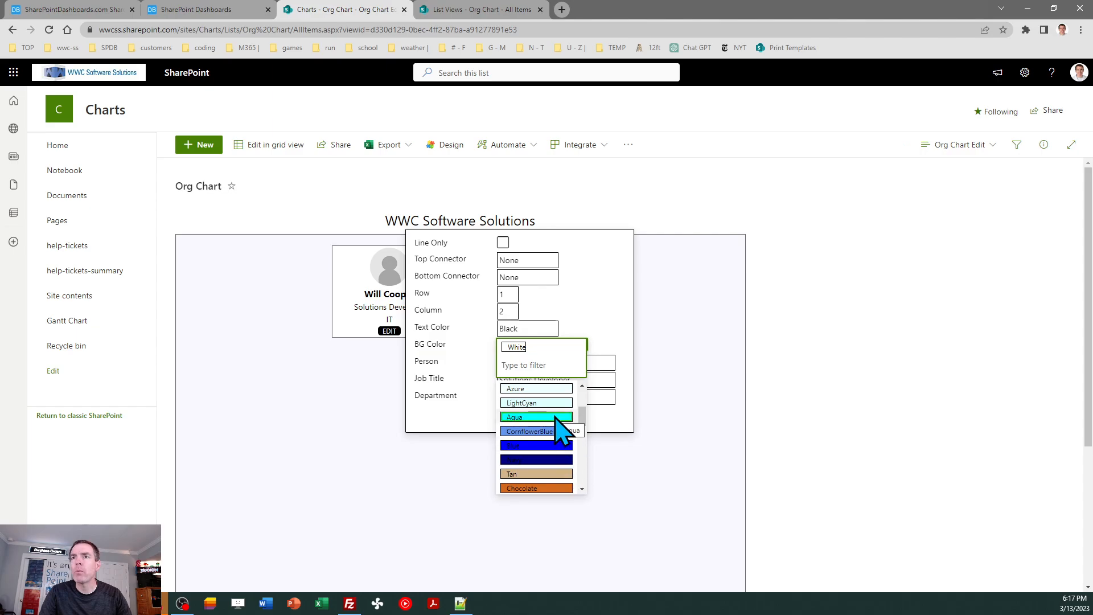
click(561, 434)
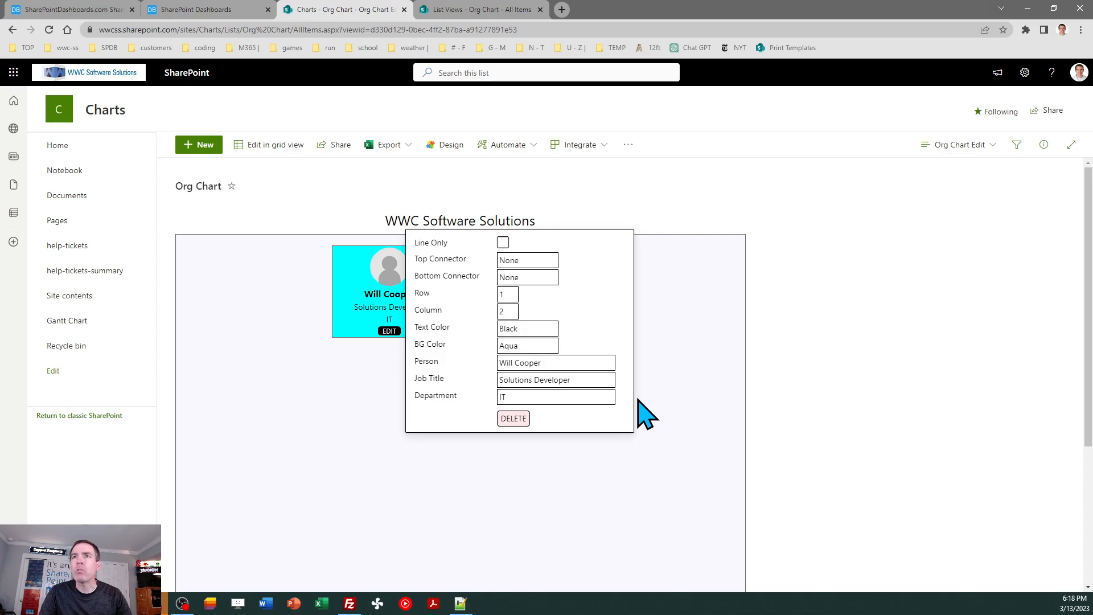
click(666, 393)
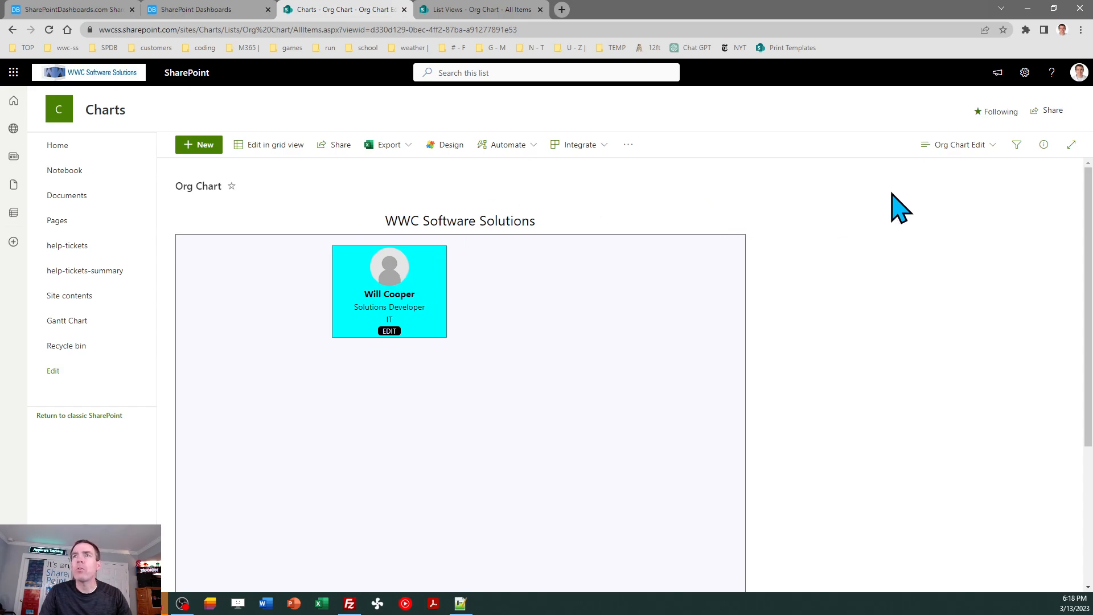
- Switch the list from the Org Chart Edit view to the Org Chart view
click(972, 147)
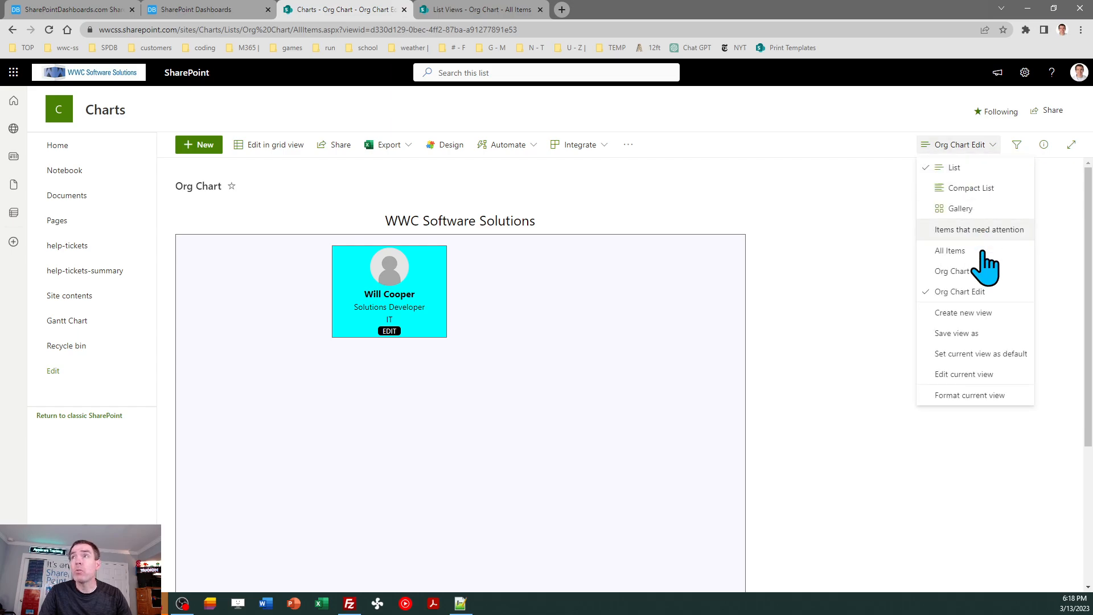
click(955, 271)
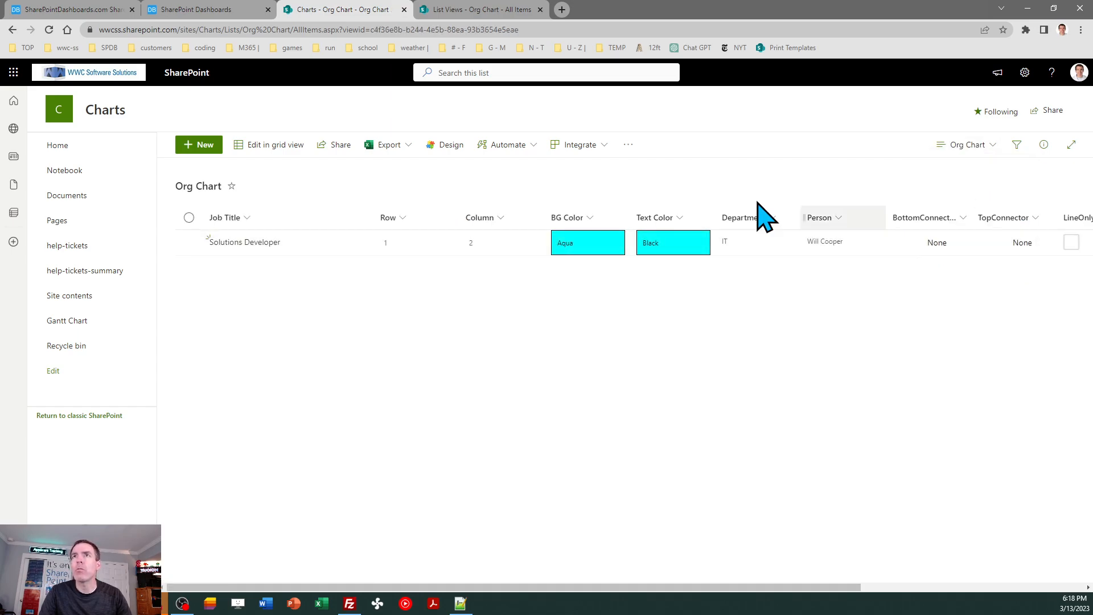
- Switch to the SharePoint Dashboards template page, turn off Edit Mode for the org chart and copy the template
click(221, 10)
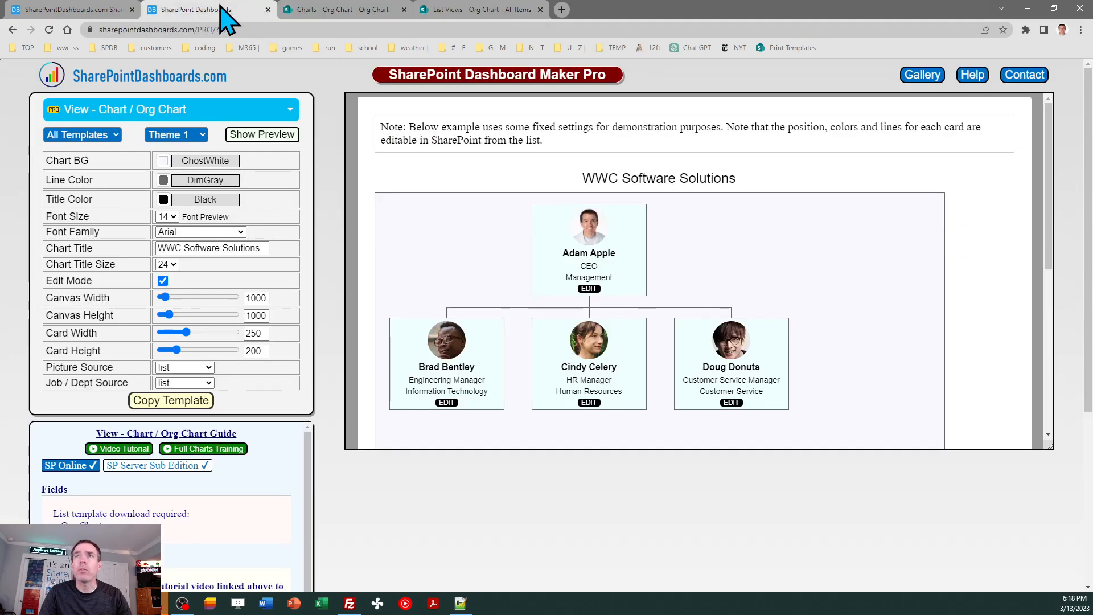
click(163, 281)
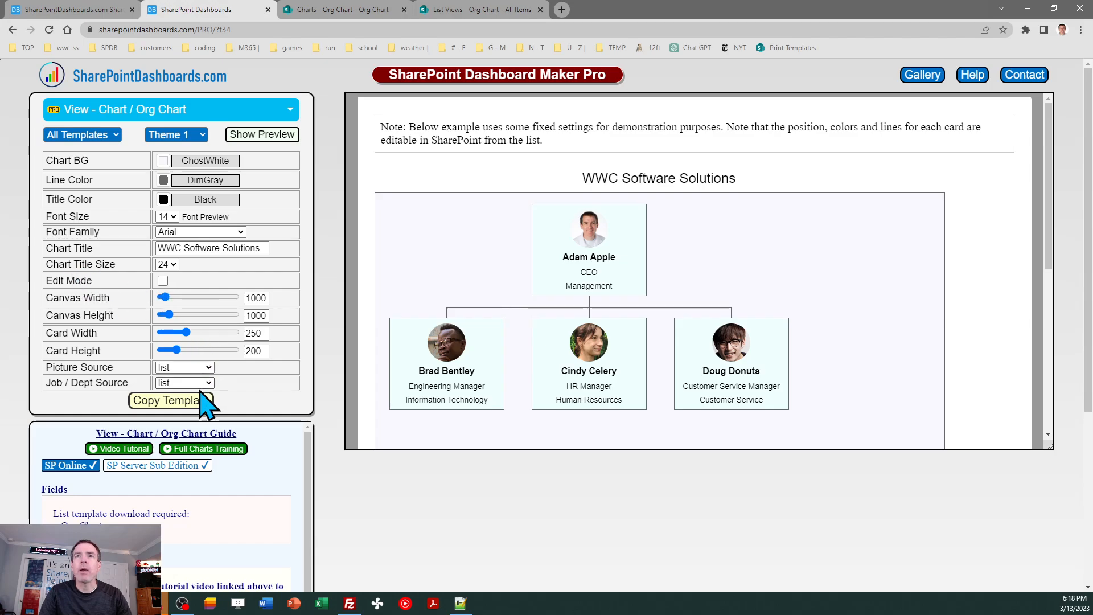
click(173, 400)
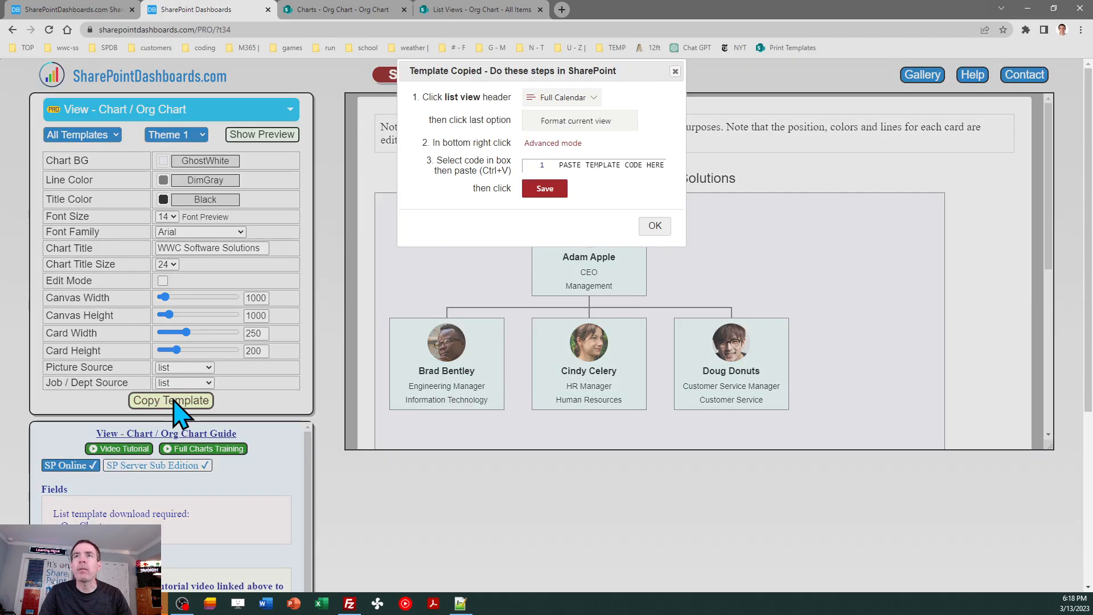
click(659, 229)
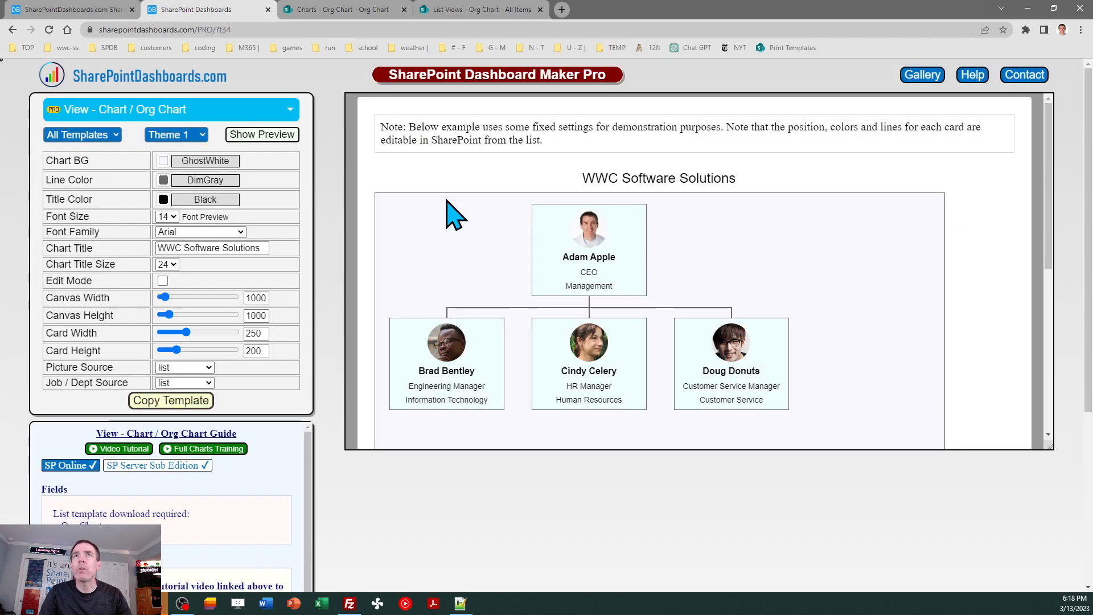
- Replace the JSON formatting of the SharePoint Org Chart view with the copied template, save it and close the formatting pane
click(365, 9)
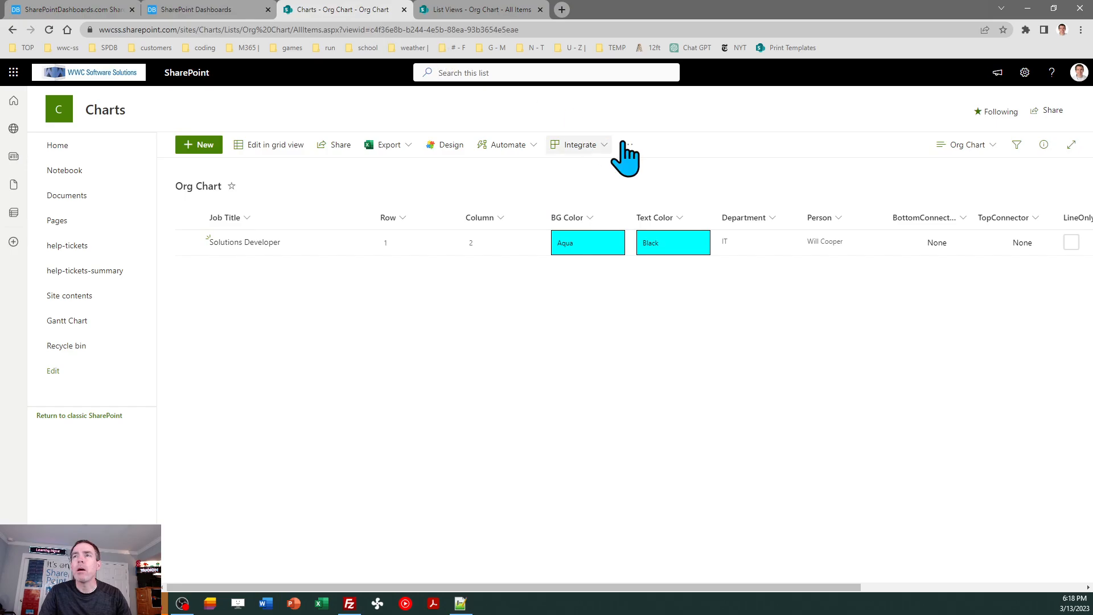
click(968, 146)
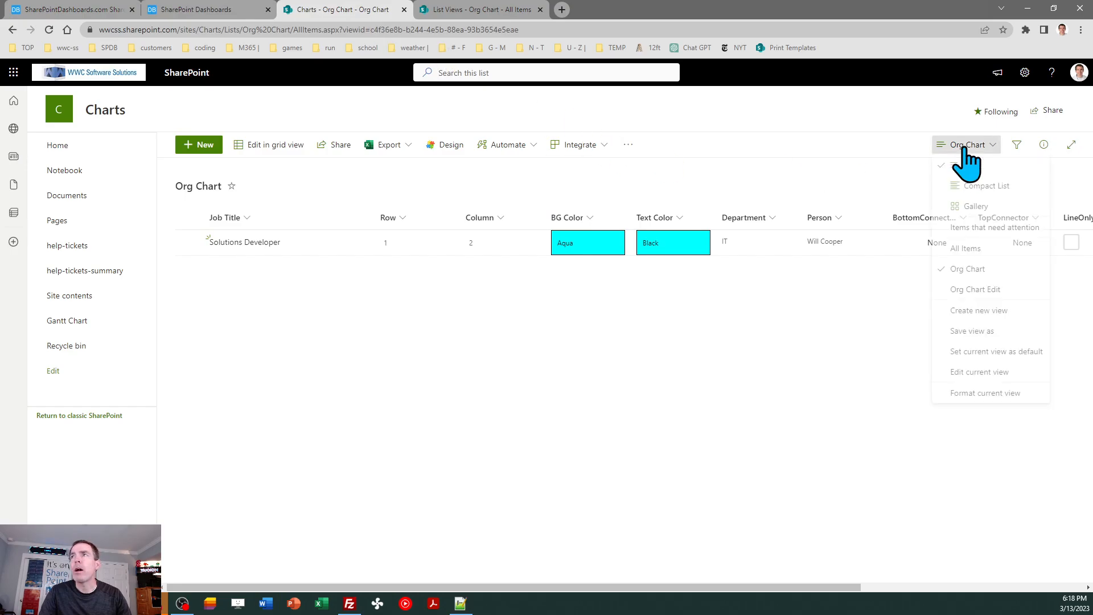
click(980, 397)
click(911, 551)
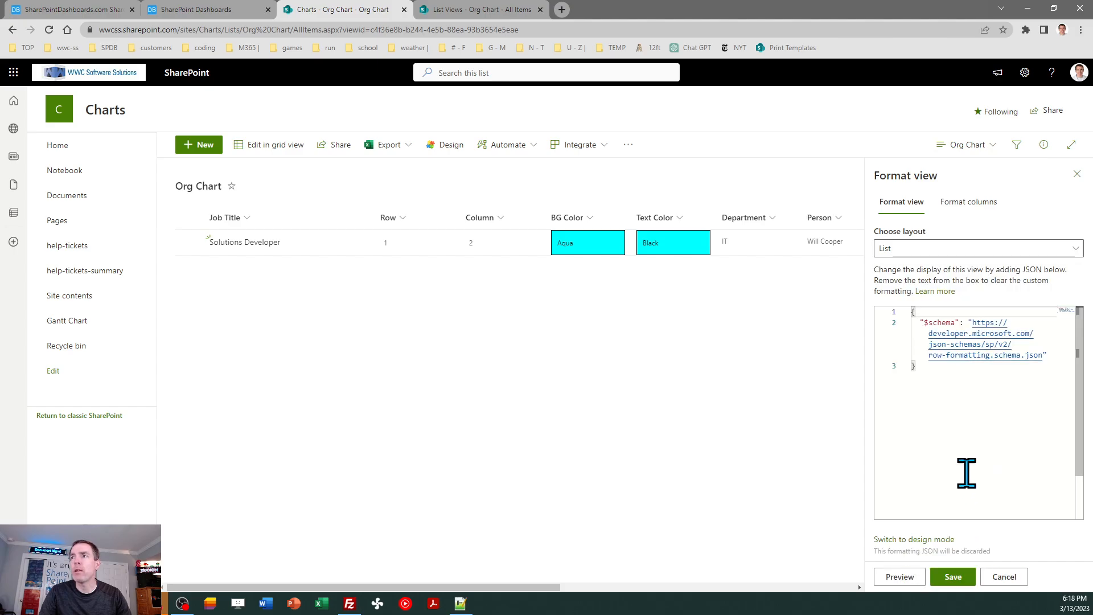
click(940, 411)
key(ctrl+a)
key(ctrl+v)
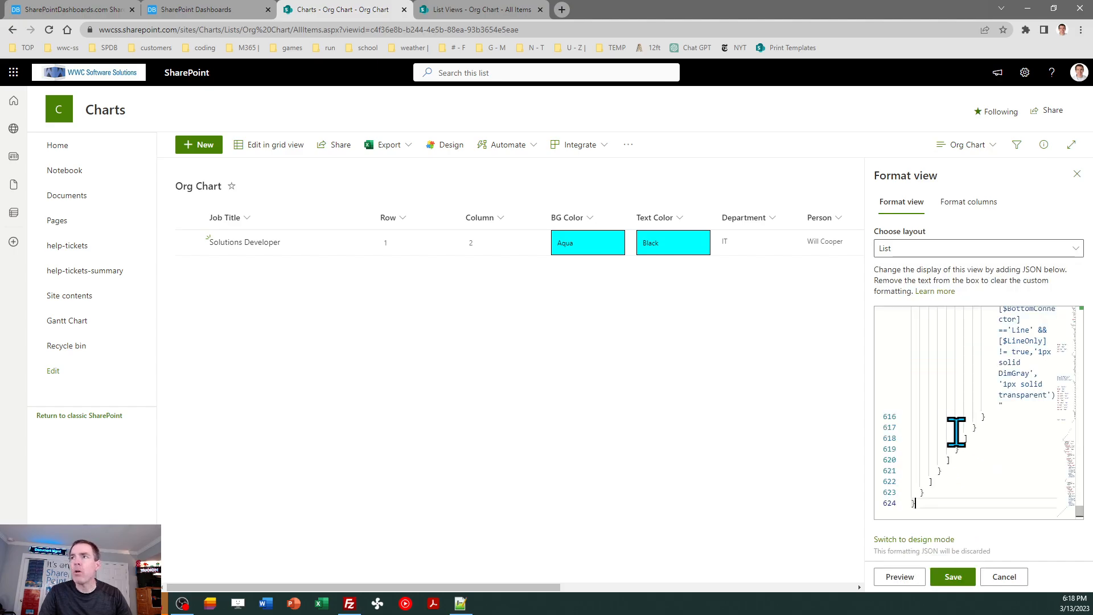
click(955, 577)
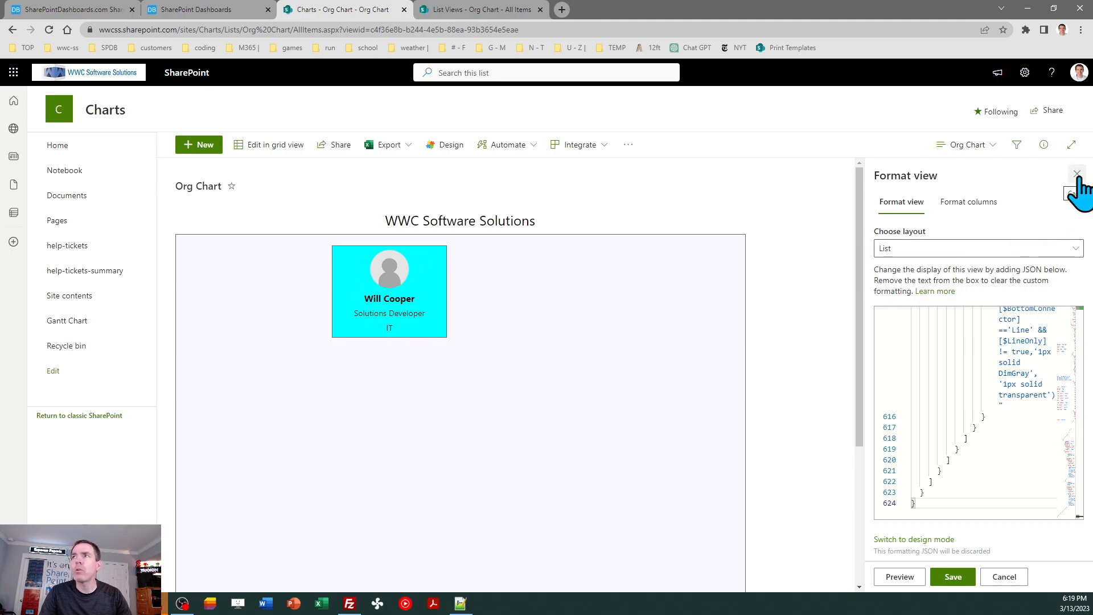
click(1077, 174)
- Switch the list to the Org Chart Edit view and start a new item with SharePoint Dashboards as the person
click(979, 146)
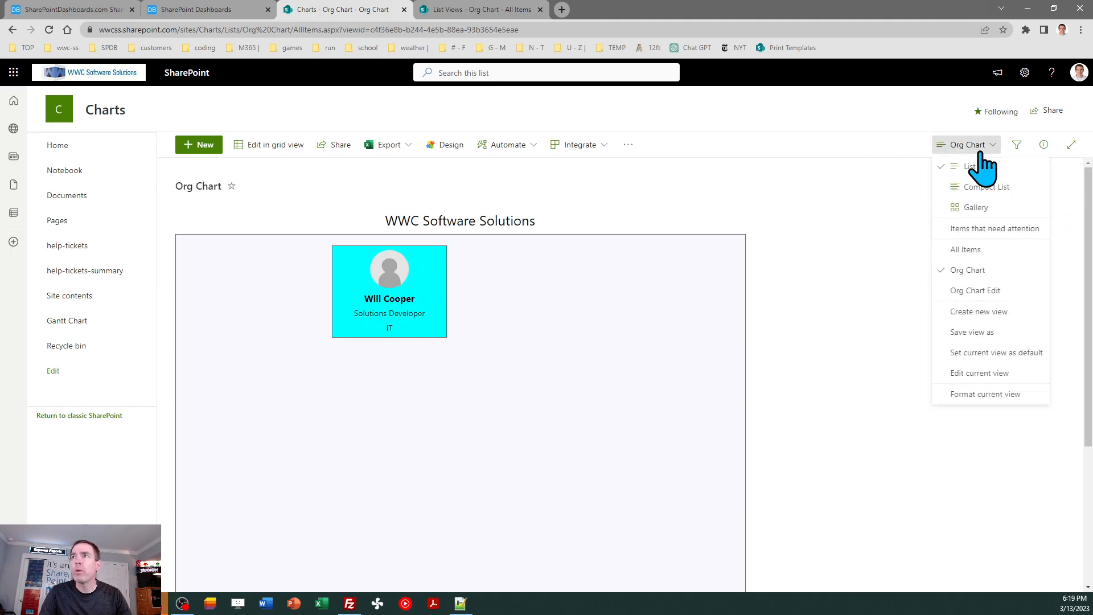
click(985, 293)
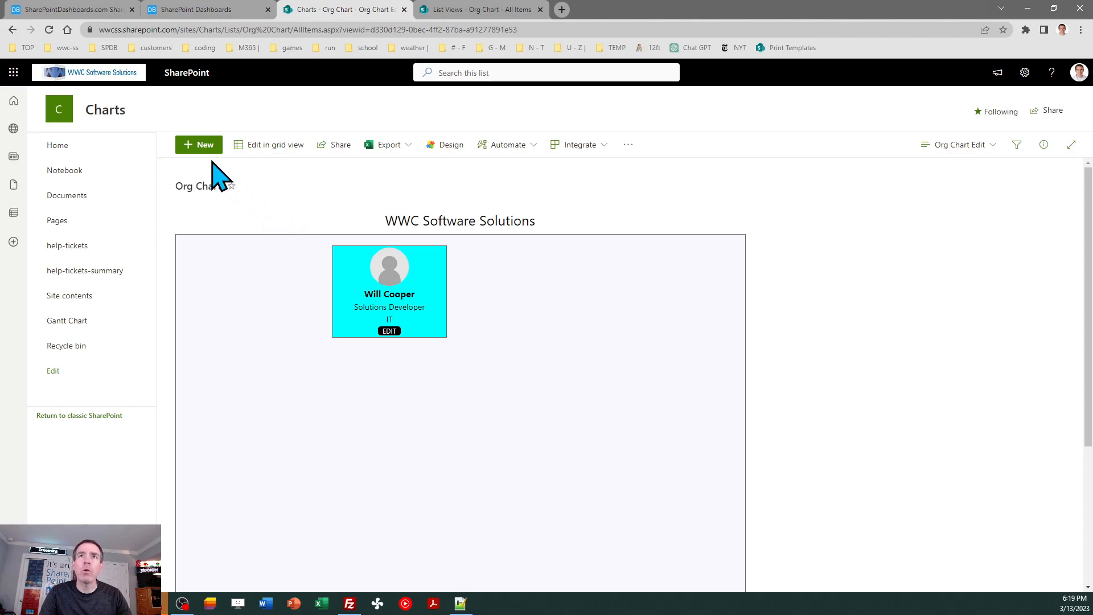
click(200, 146)
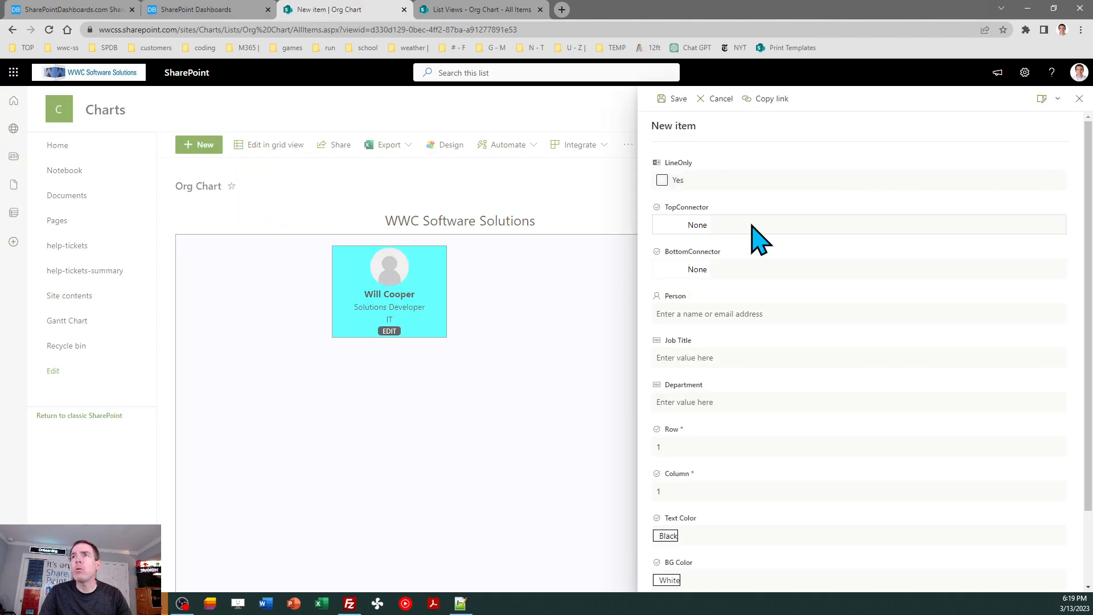
click(729, 311)
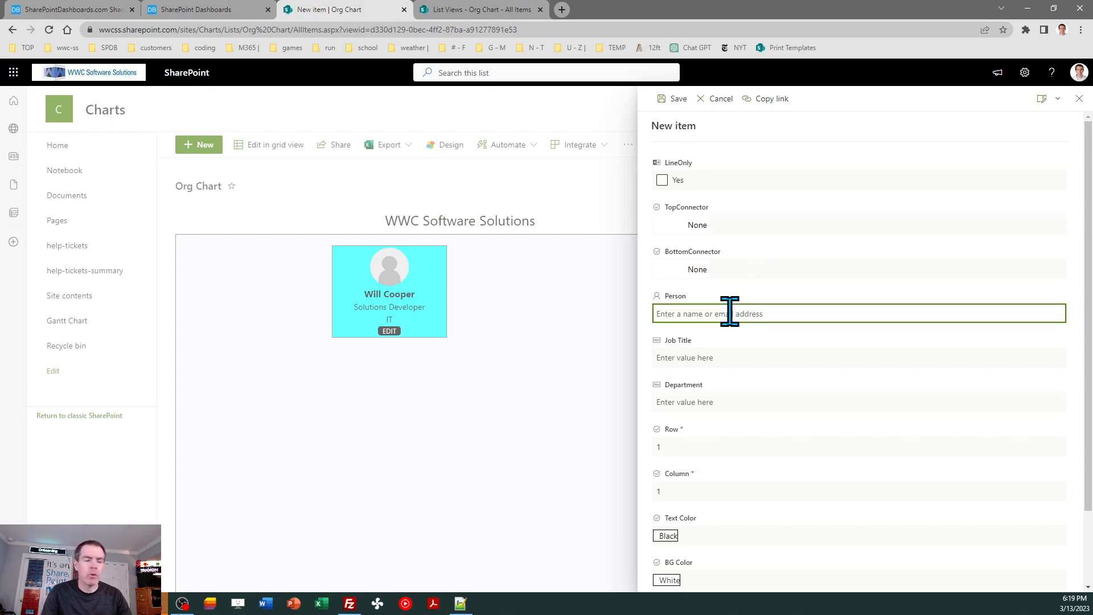
text(sharepoint)
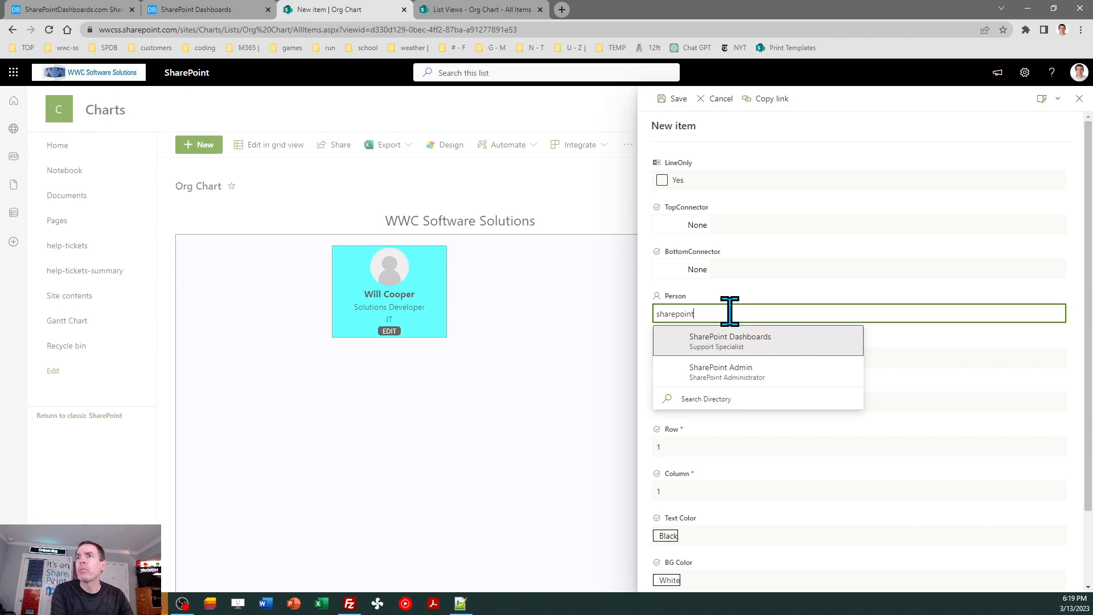
click(741, 340)
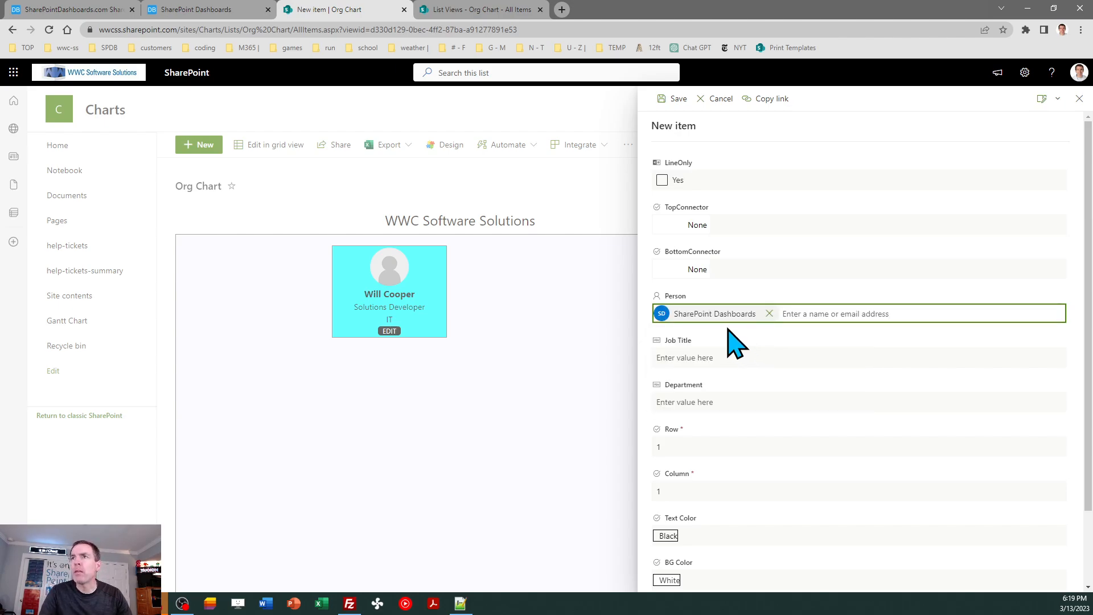
- Enter the job title SharePoint Support and the department IT for the new item and save it
click(735, 360)
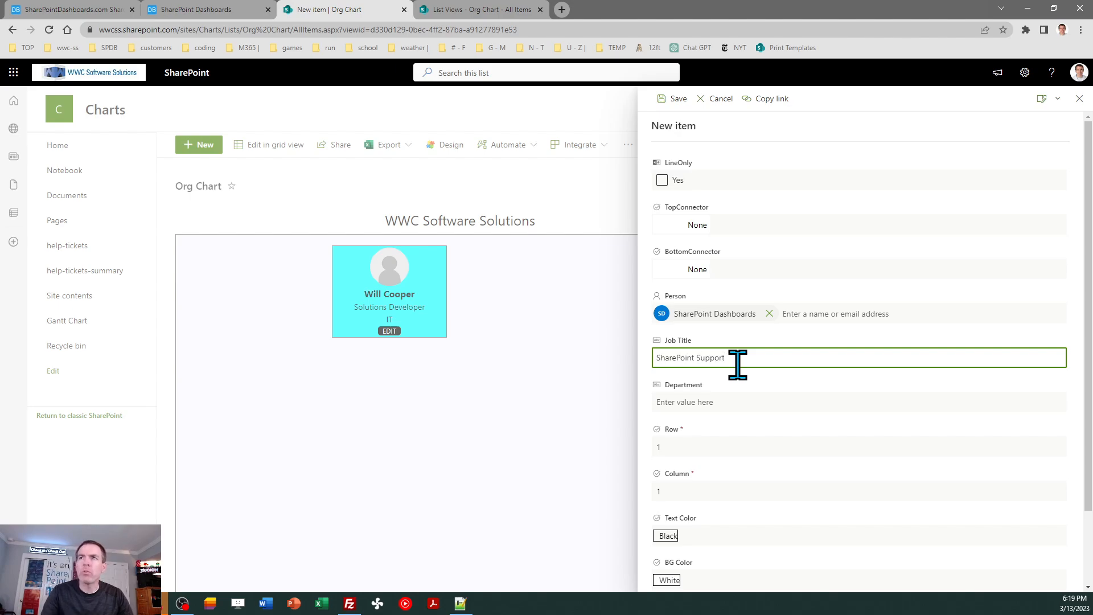
click(735, 404)
text(IT)
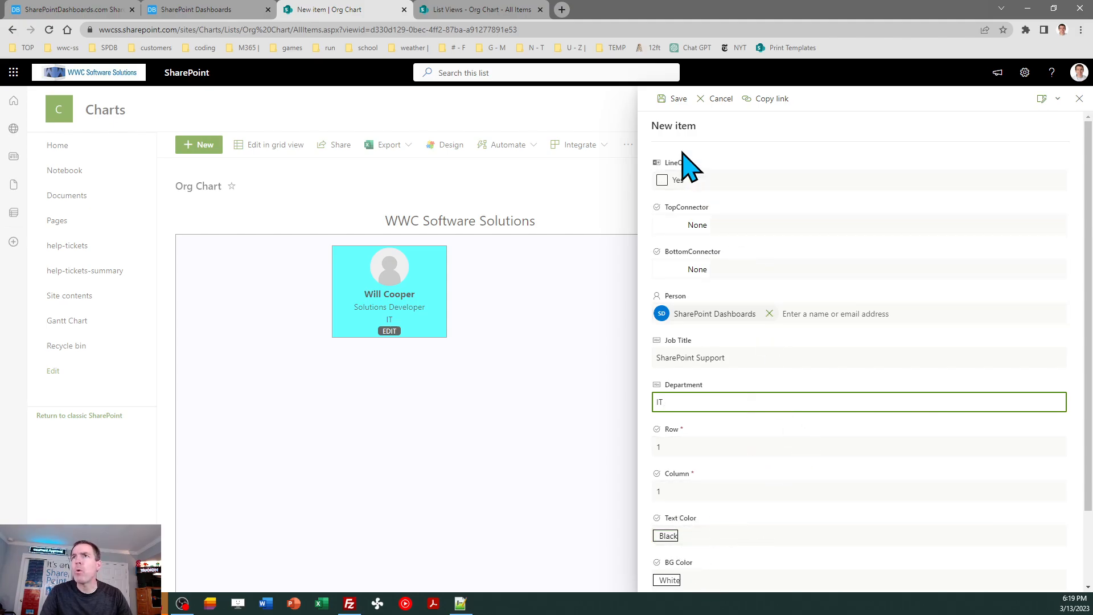
click(676, 99)
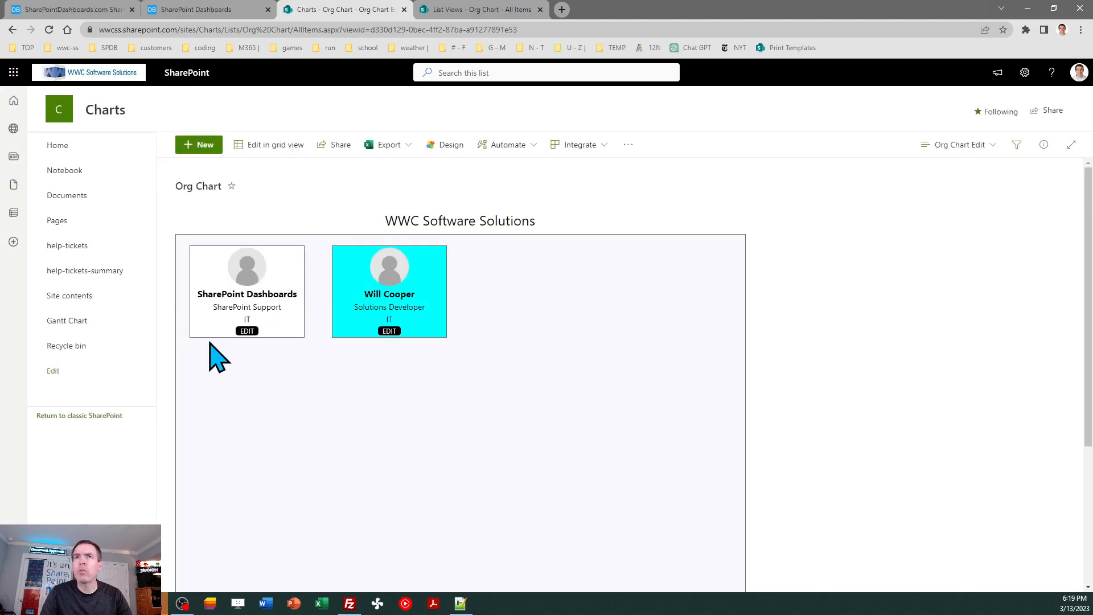
- Set the SharePoint Support card's row to 2 and close its edit form
click(248, 332)
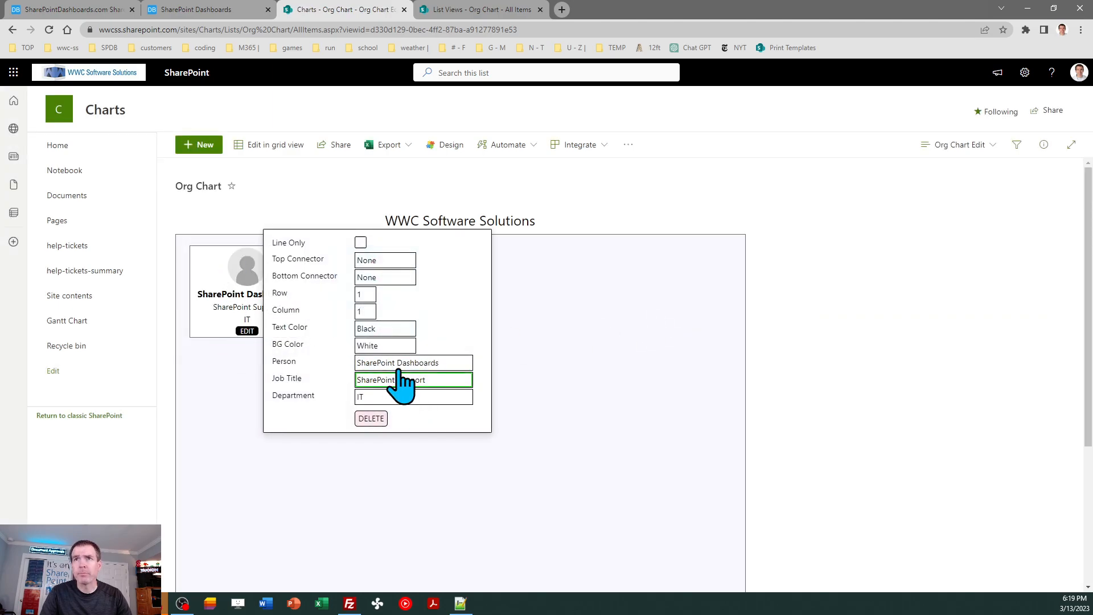
click(370, 295)
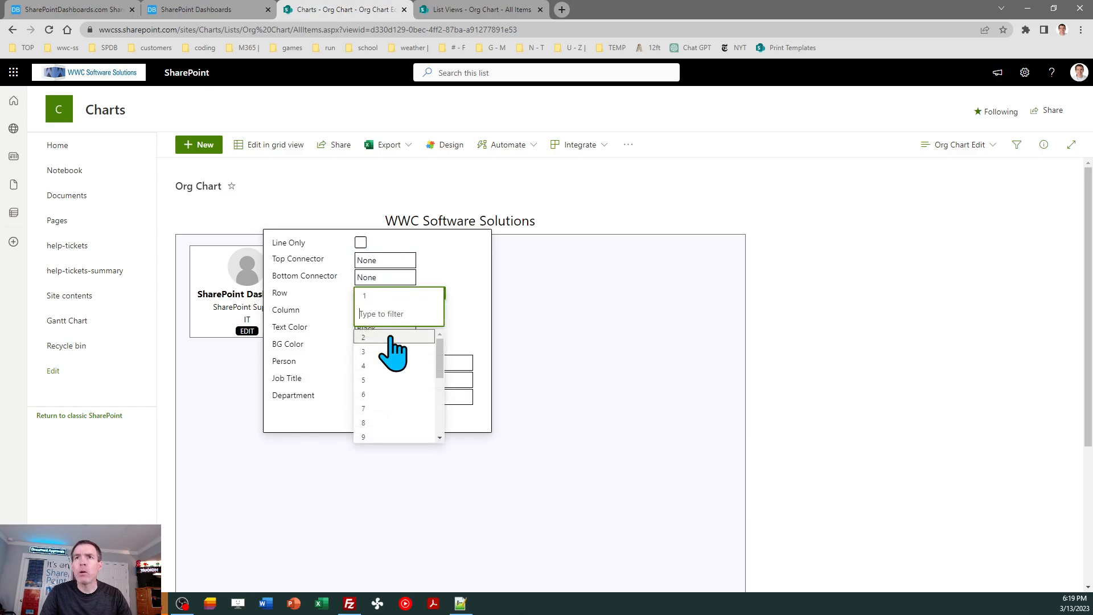
click(378, 338)
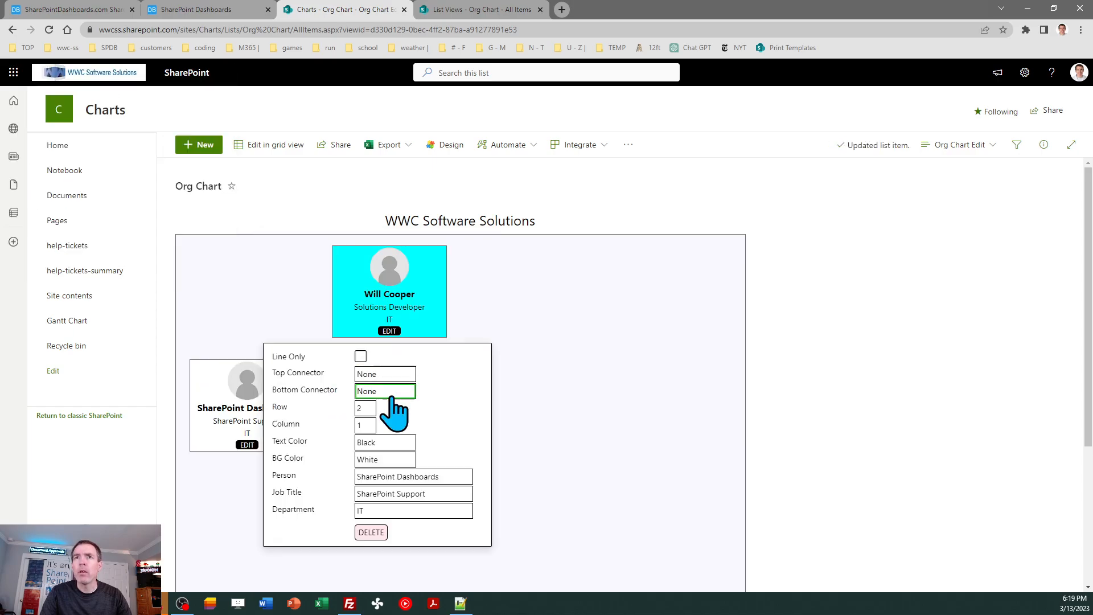
click(598, 393)
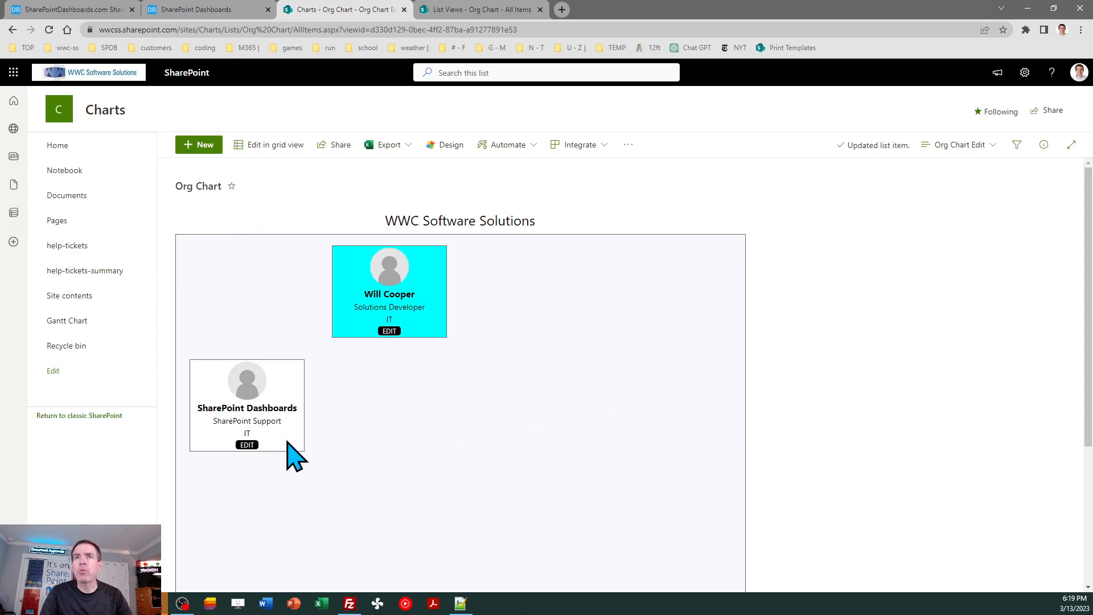
- Move the SharePoint Support card to column 2 and close its edit form
click(247, 445)
click(365, 425)
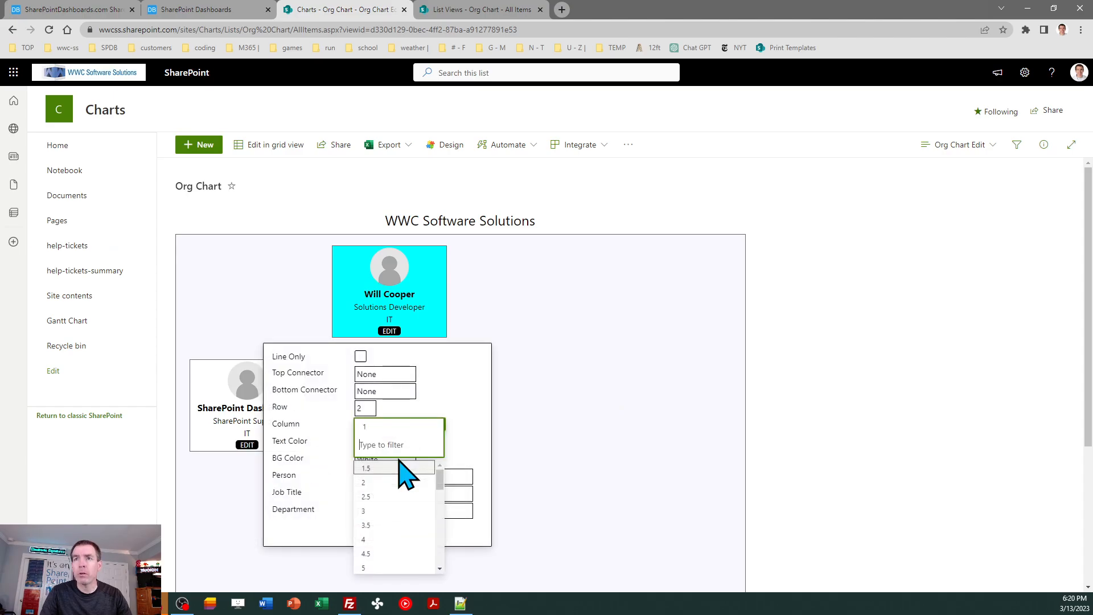
click(391, 482)
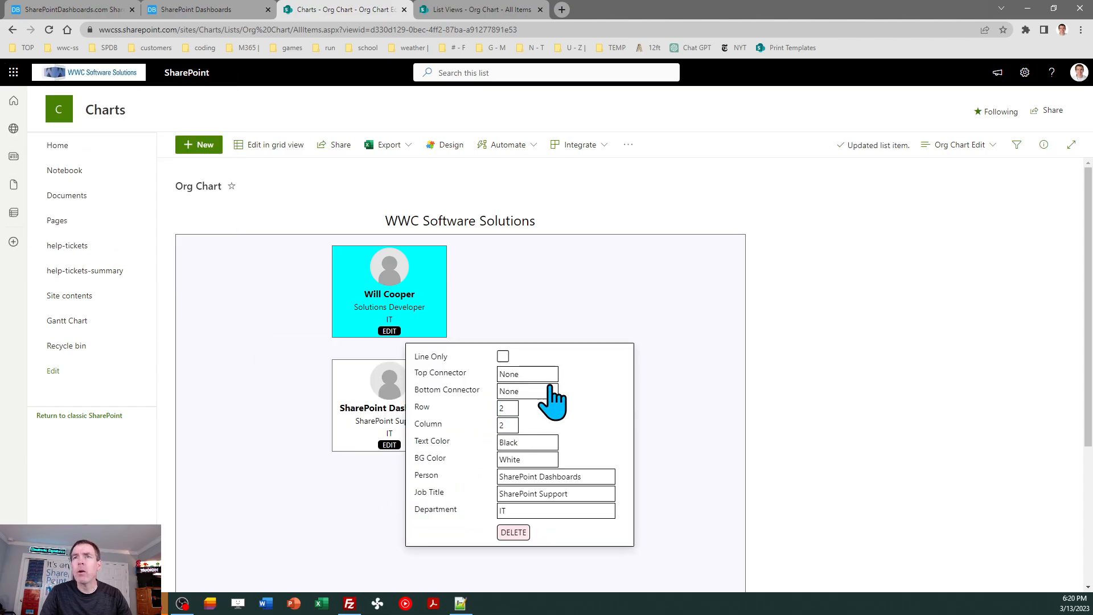
click(620, 293)
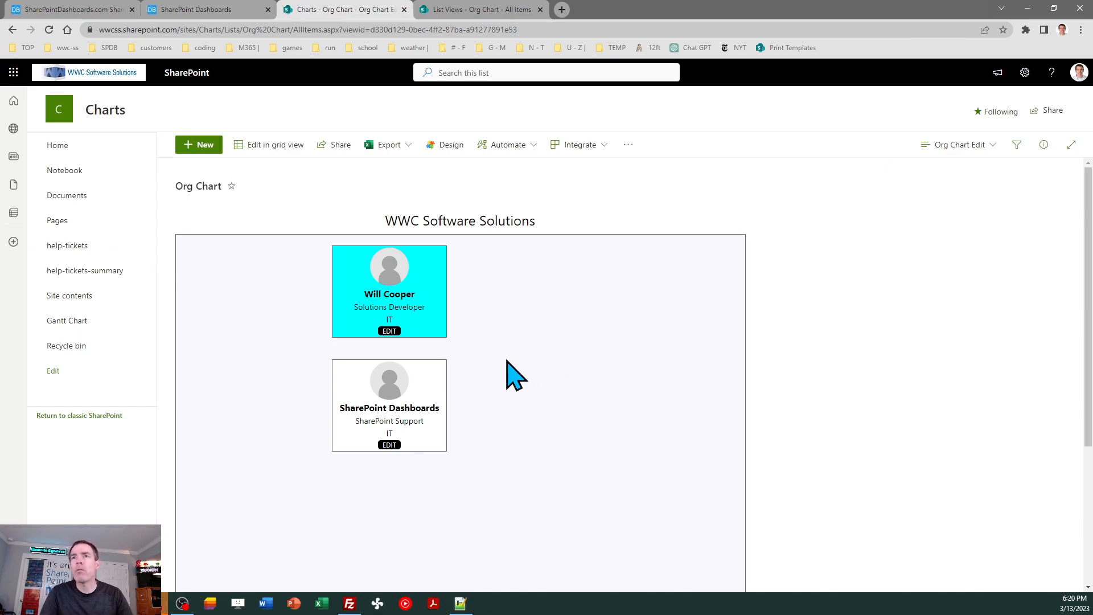
- Open the Solutions Developer card's edit form, try the Up top connector and set it back to None
click(389, 331)
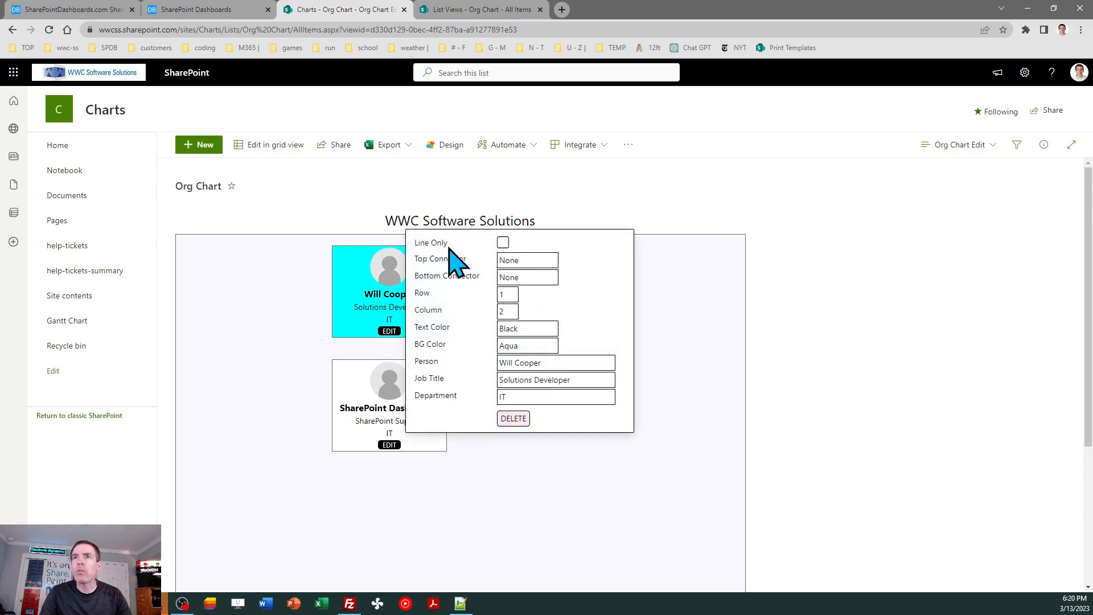
click(548, 263)
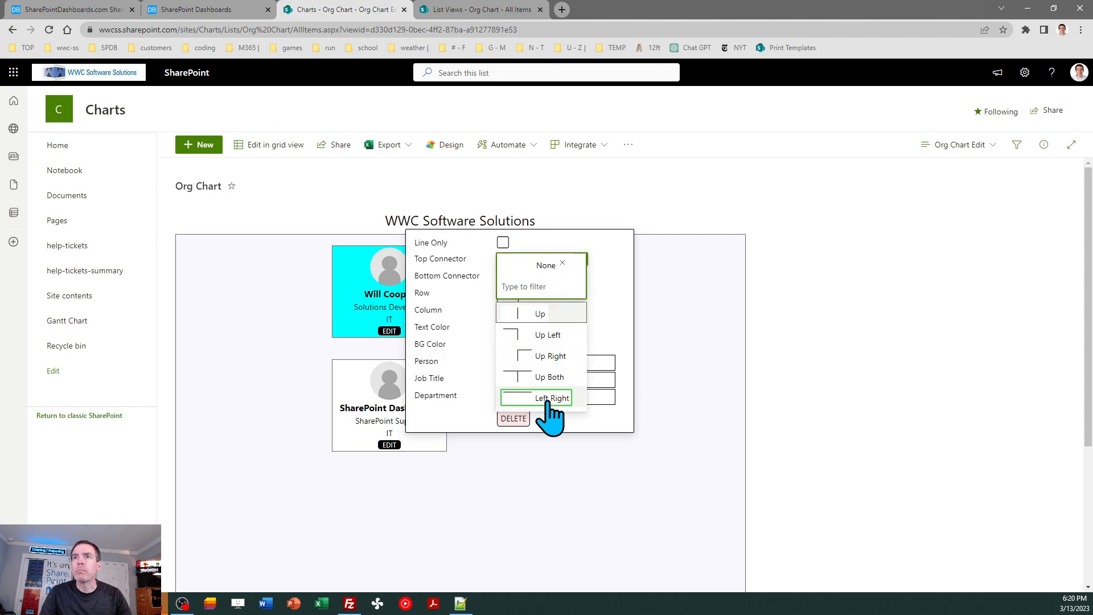
click(538, 313)
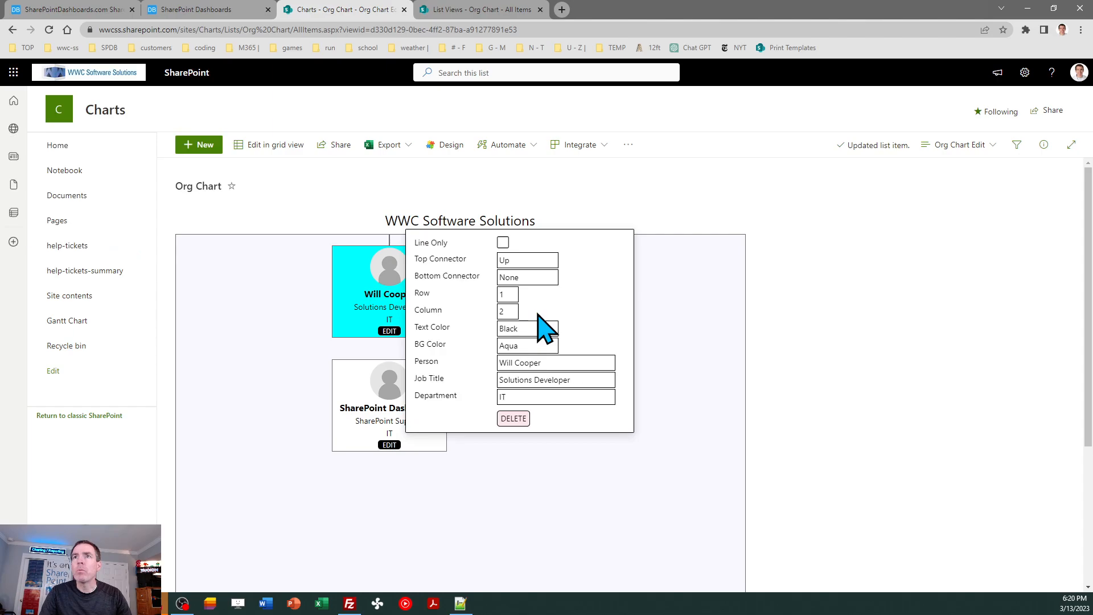
click(526, 261)
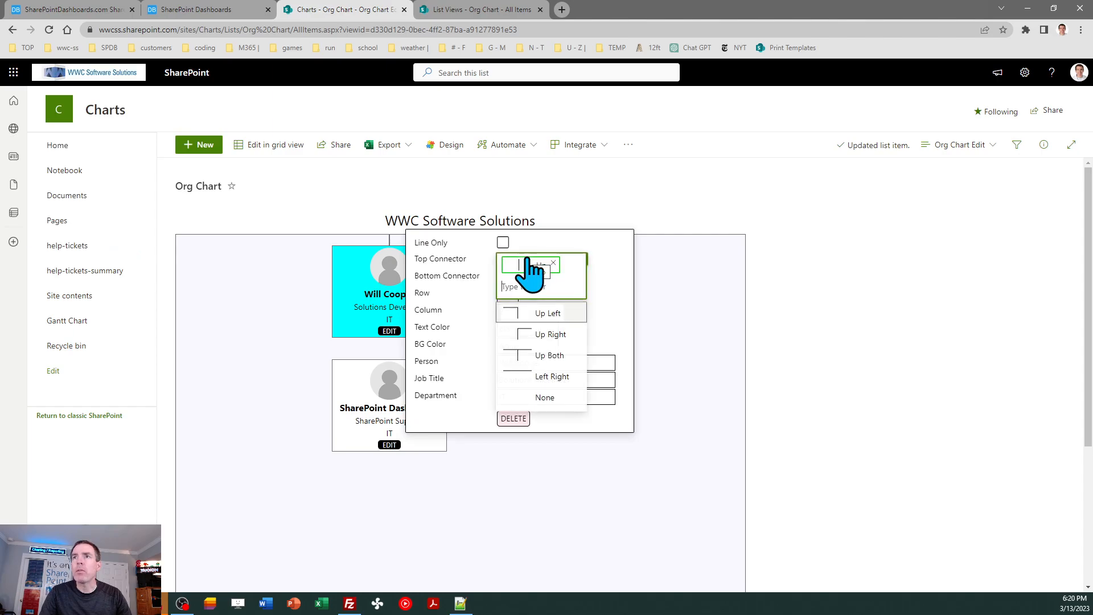
click(550, 398)
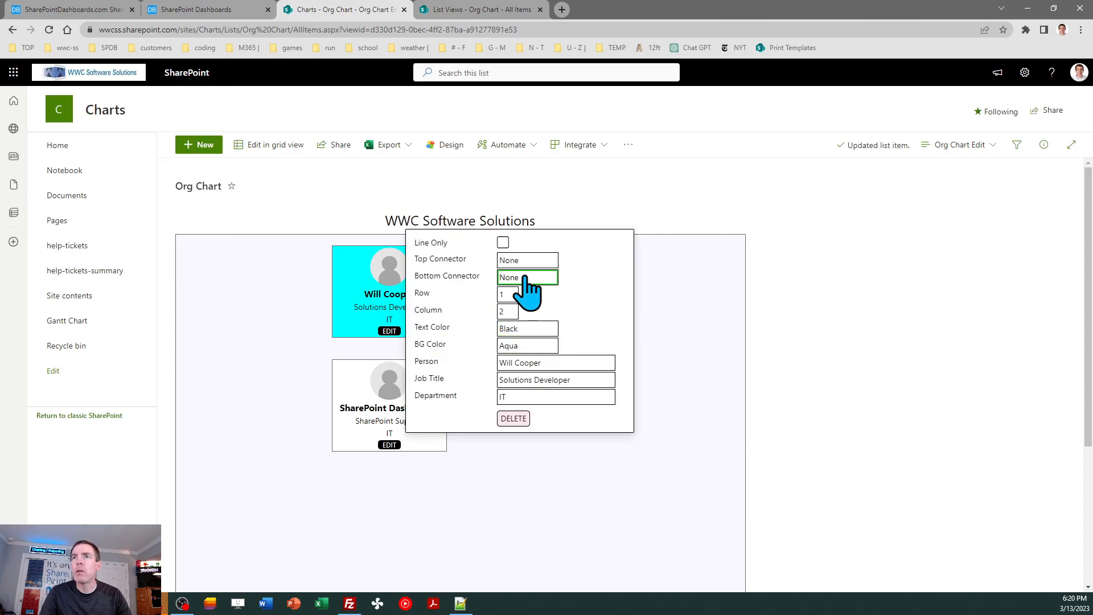
- Connect the two cards with a bottom connector line on the Solutions Developer card and an Up top connector on the SharePoint Support card
click(526, 286)
click(543, 345)
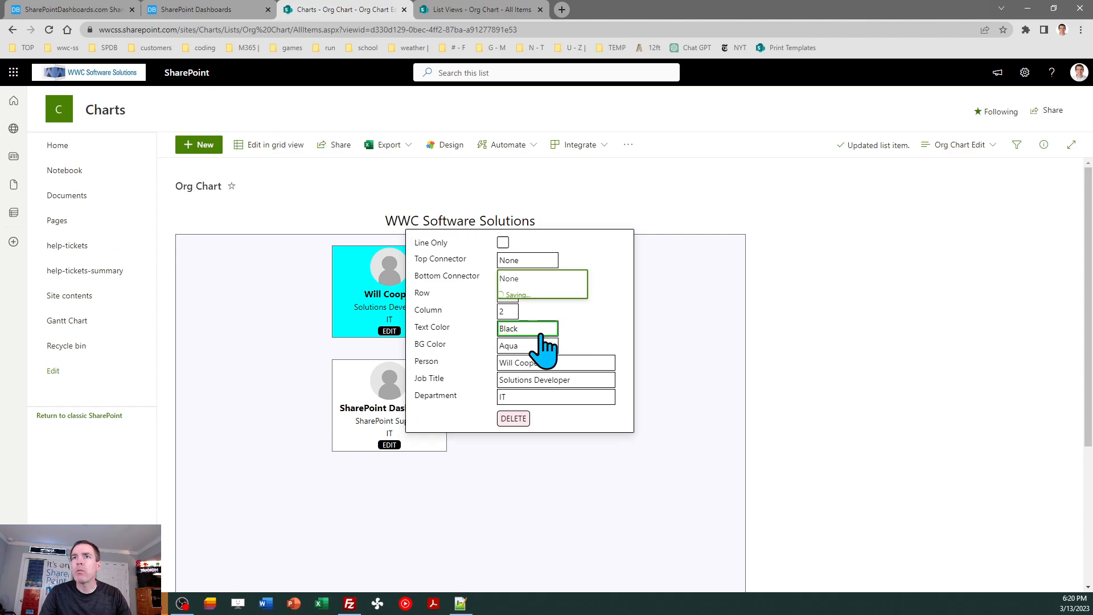
click(390, 445)
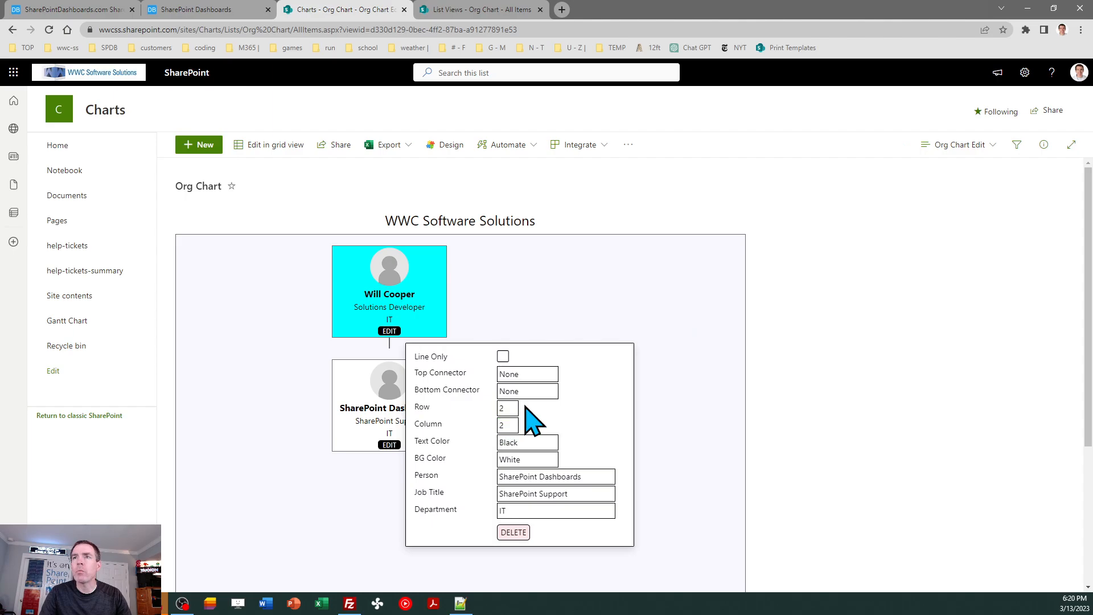
click(524, 376)
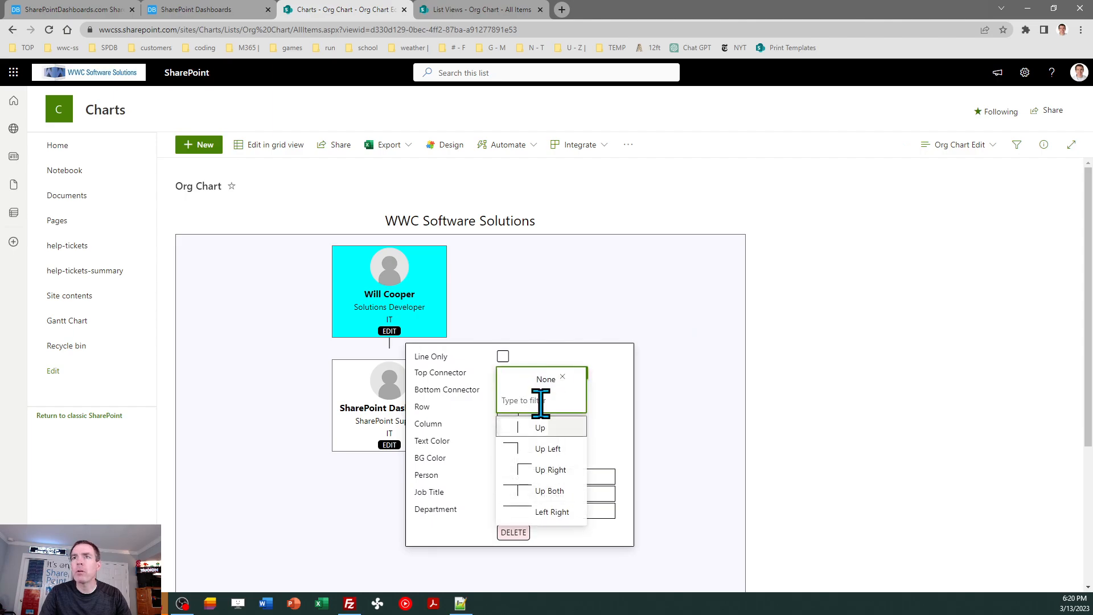
click(539, 427)
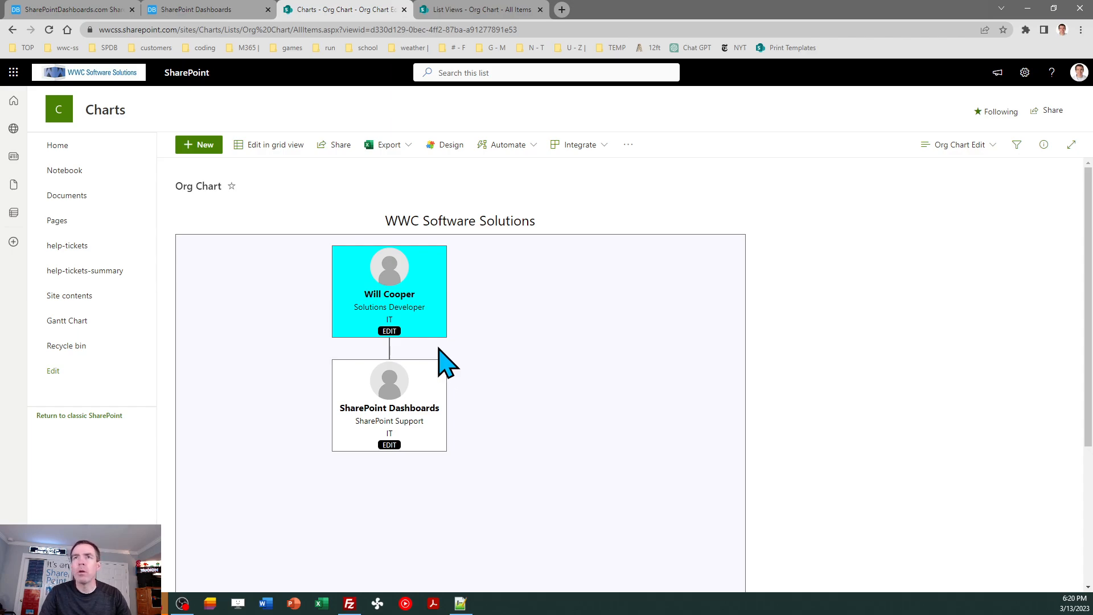
- Add an org chart item for an employee with job title Accounting Manager, department Accounting and row 2, and save it
click(208, 149)
click(701, 314)
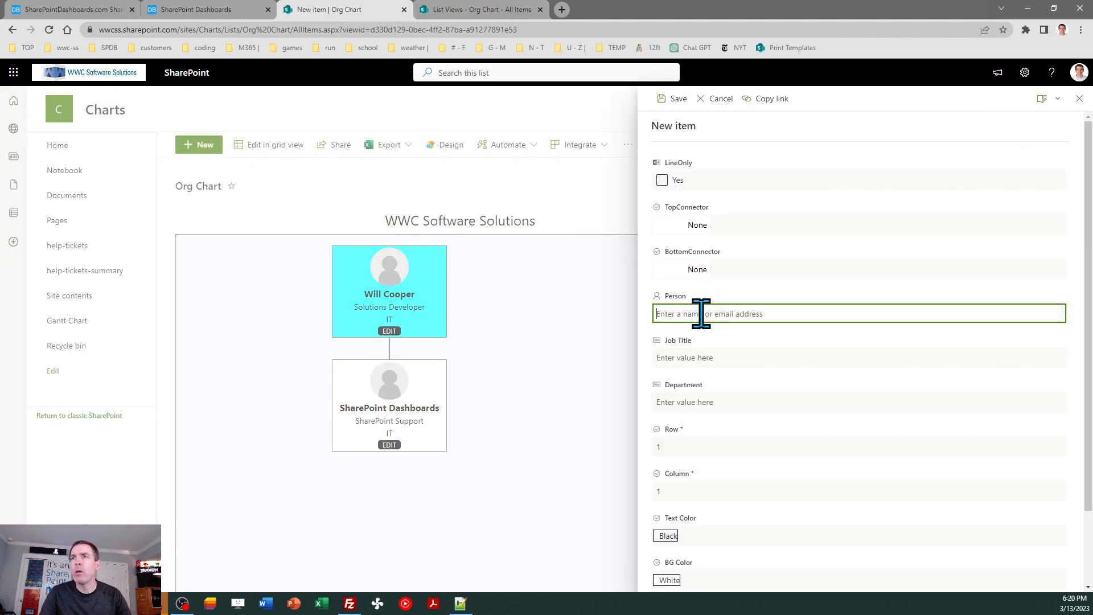
text(brad)
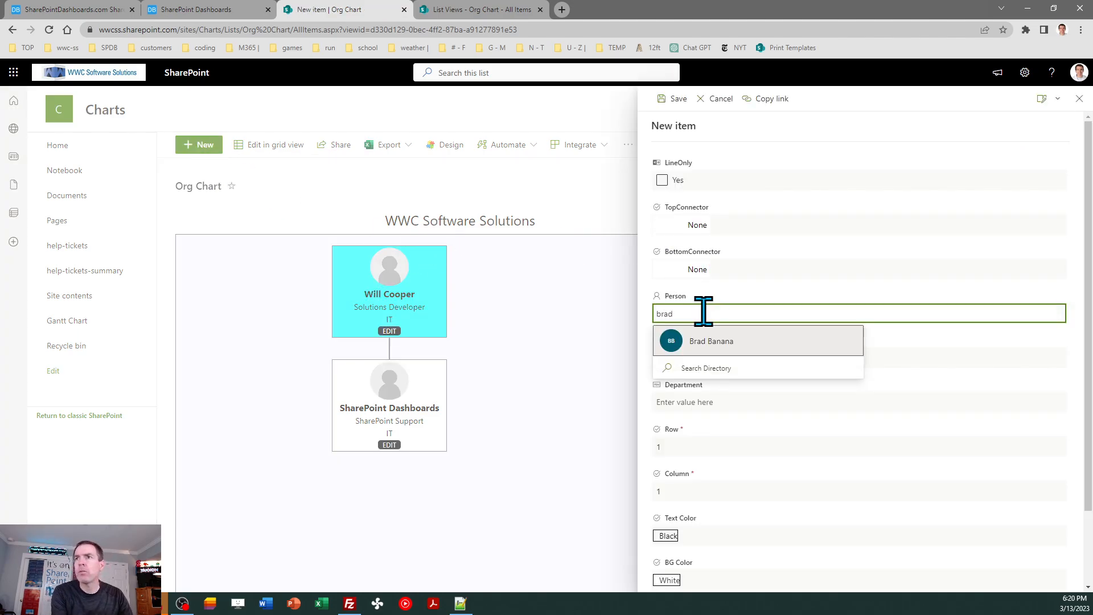
click(715, 343)
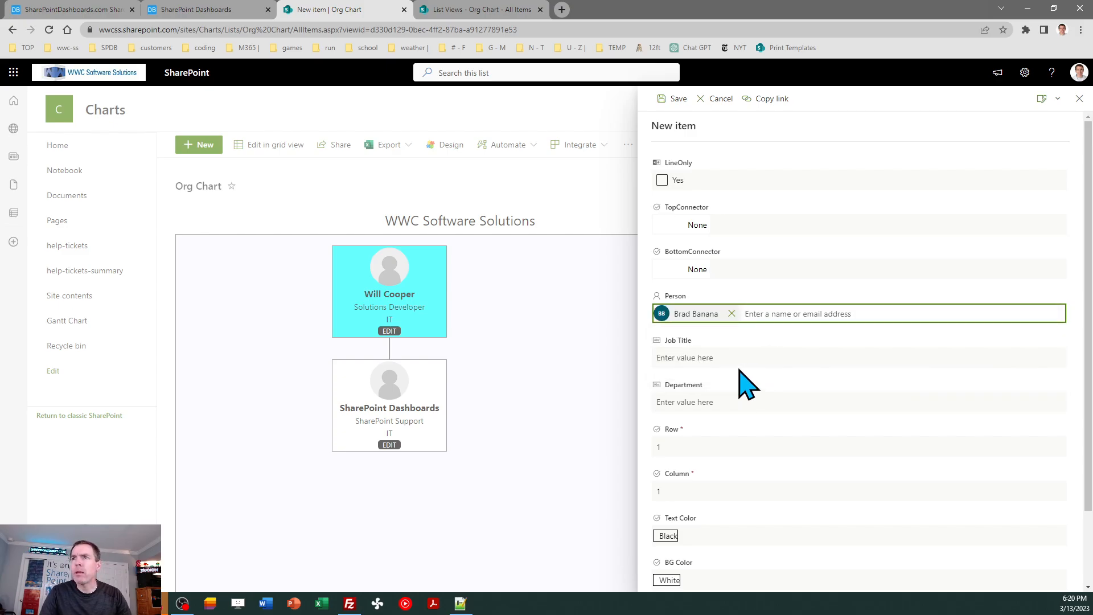
click(729, 359)
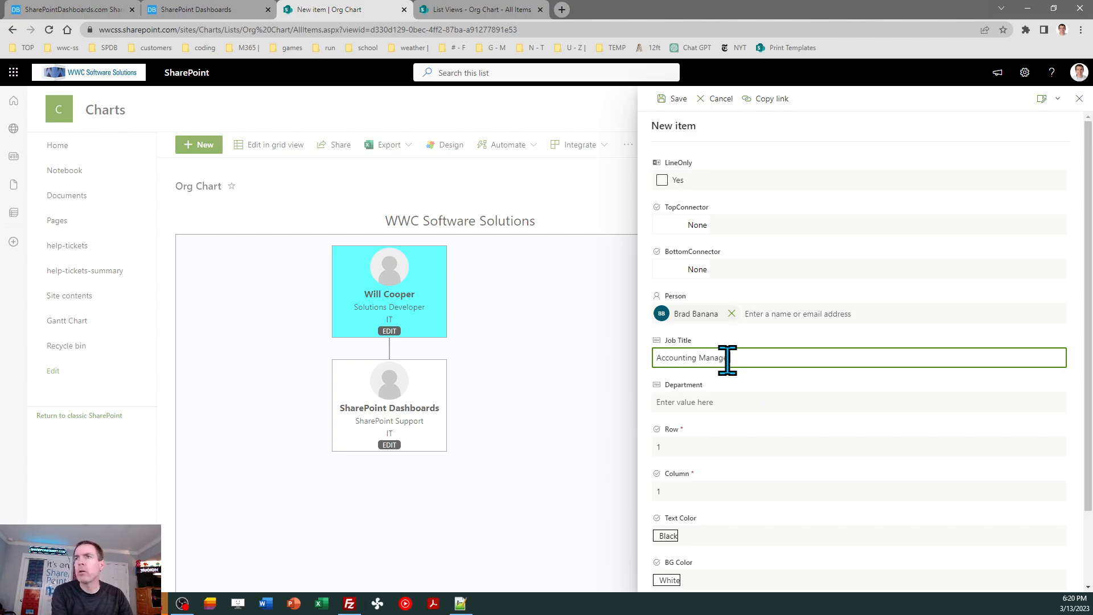
key(Tab)
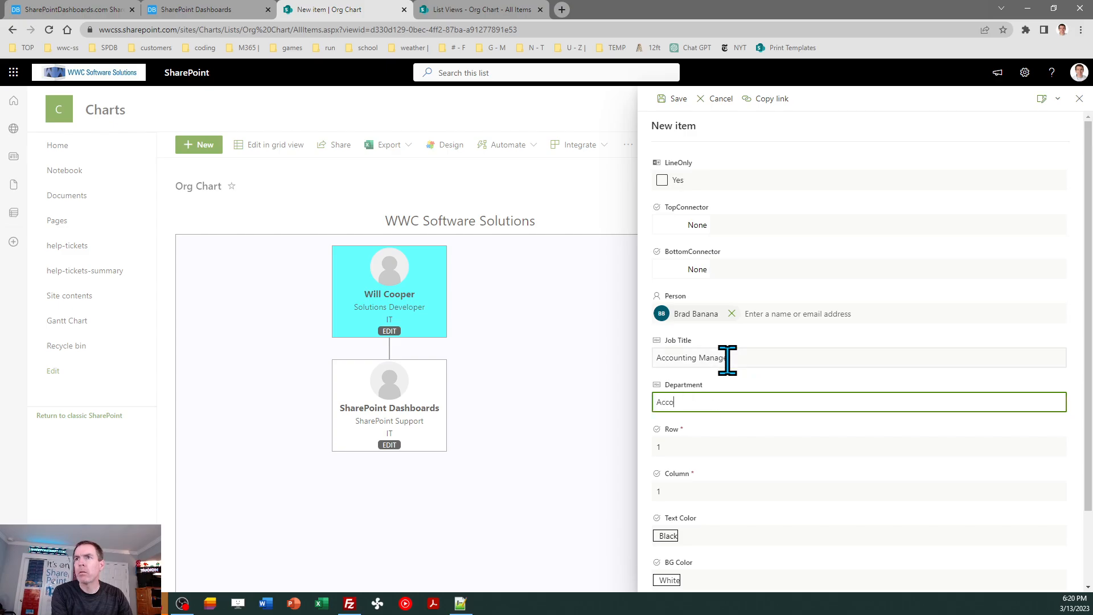
click(700, 449)
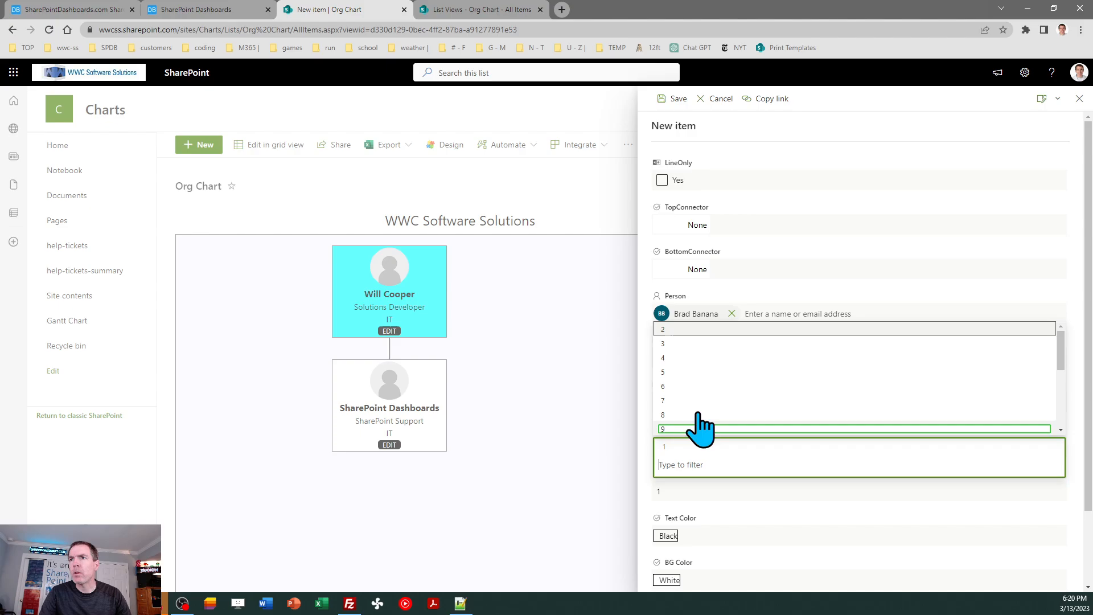
click(689, 342)
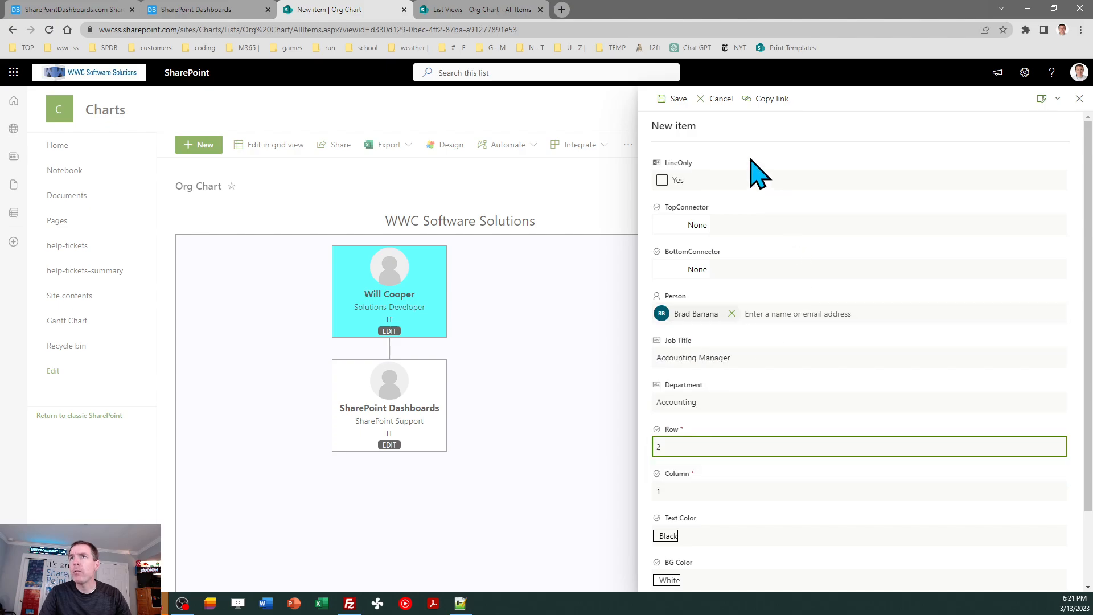
click(675, 99)
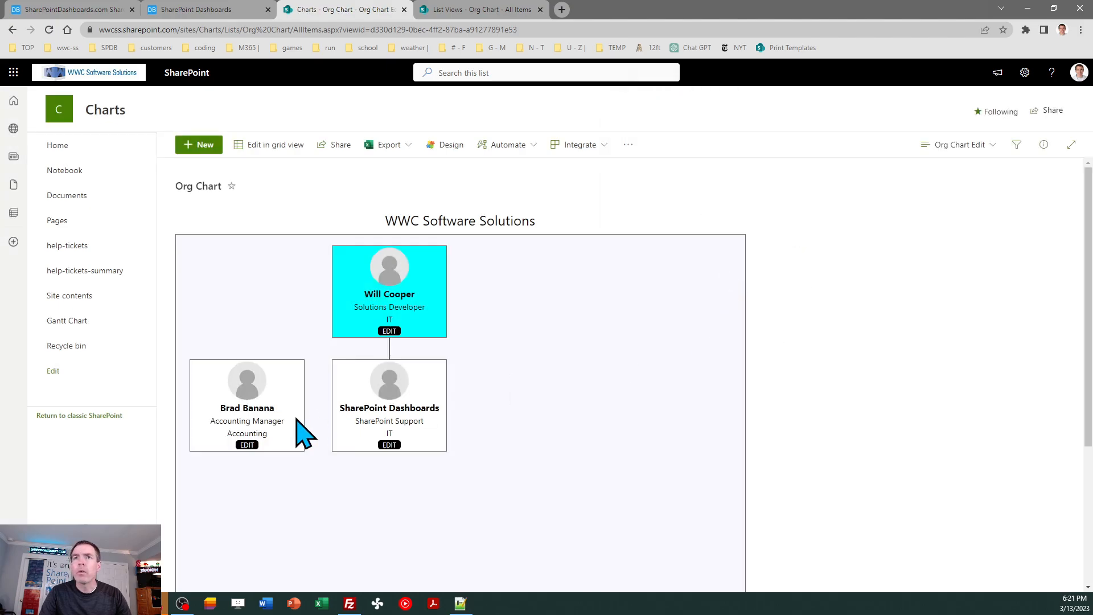
- Move the Accounting Manager card to column 3 and close its edit form
click(247, 444)
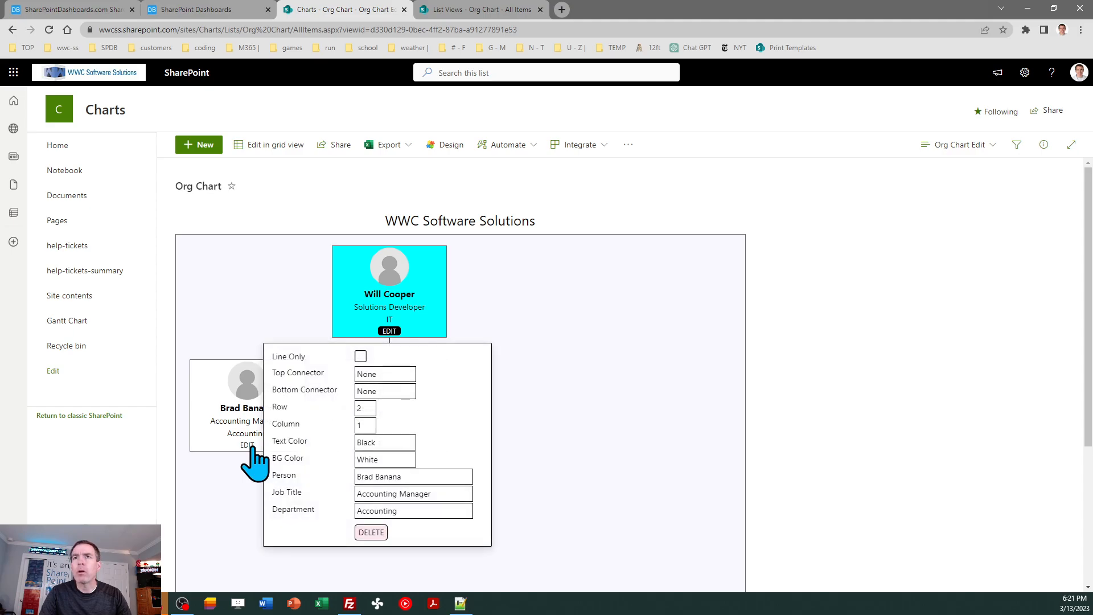
click(378, 424)
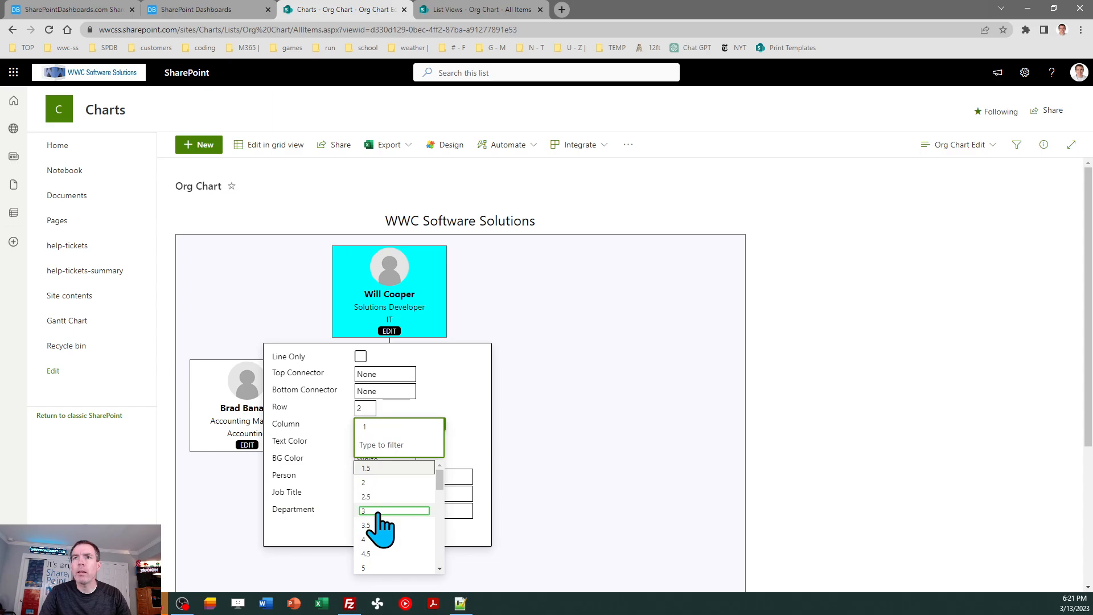
click(377, 510)
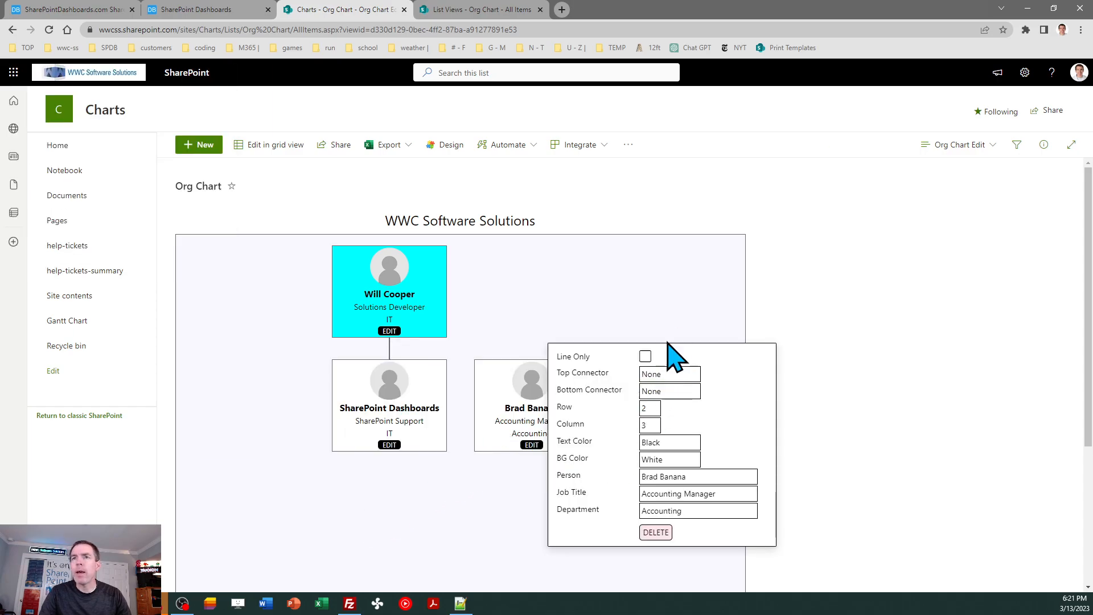
click(690, 305)
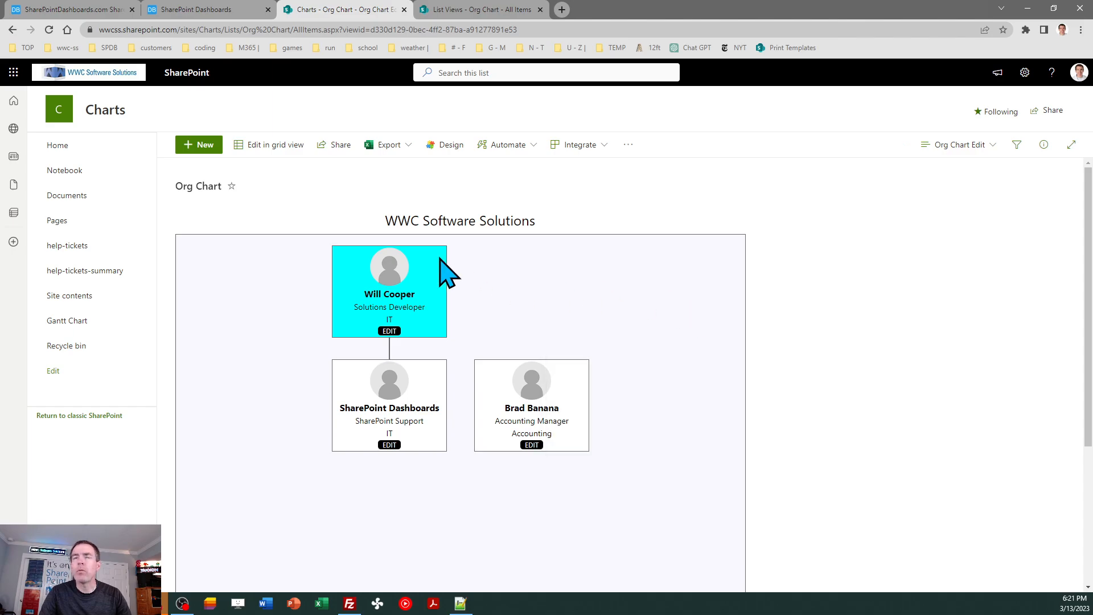
- Check the employee entries in the List Views org chart list, return to Charts and start a new item with another employee as Person
click(448, 12)
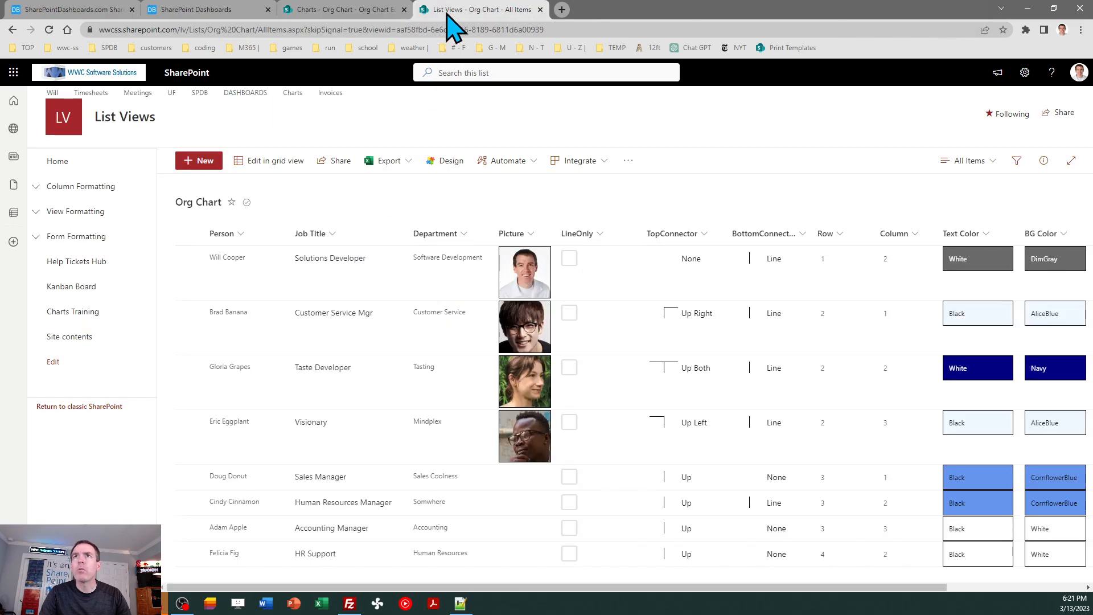
click(377, 12)
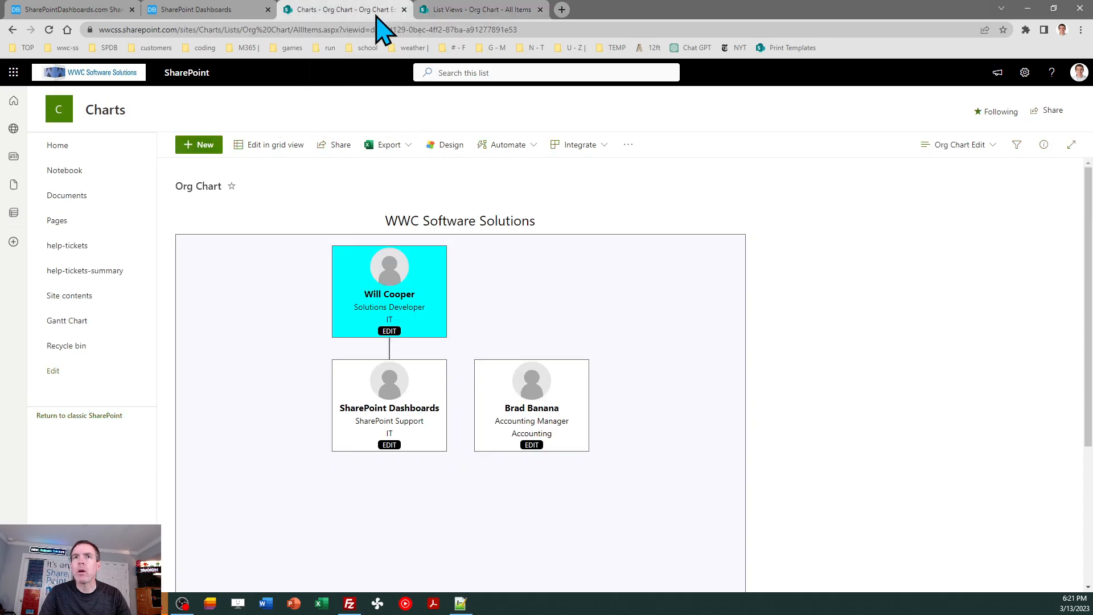
click(206, 146)
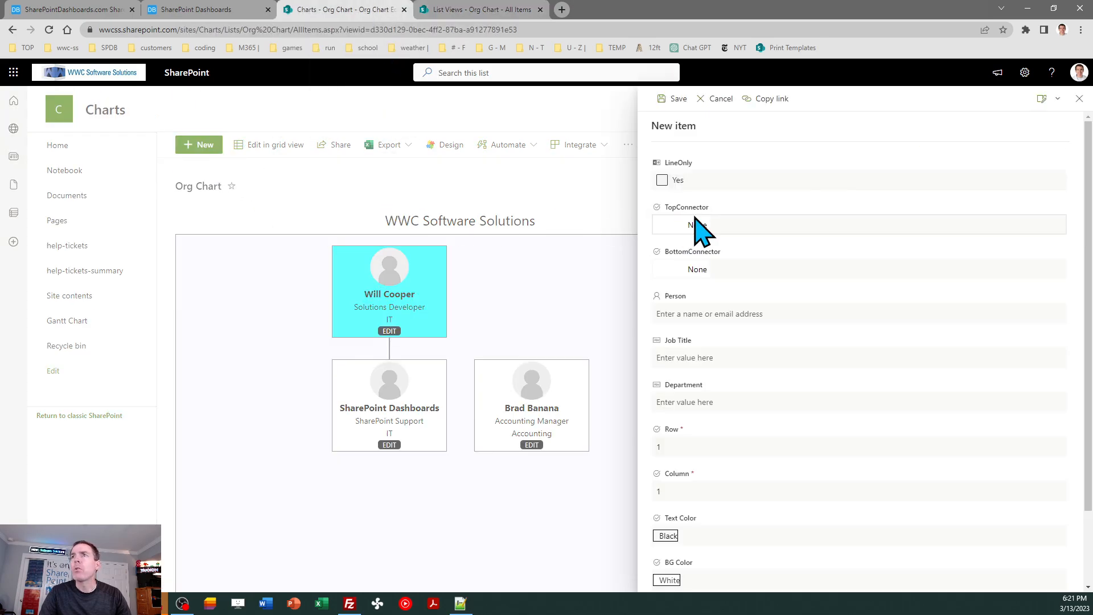
click(728, 312)
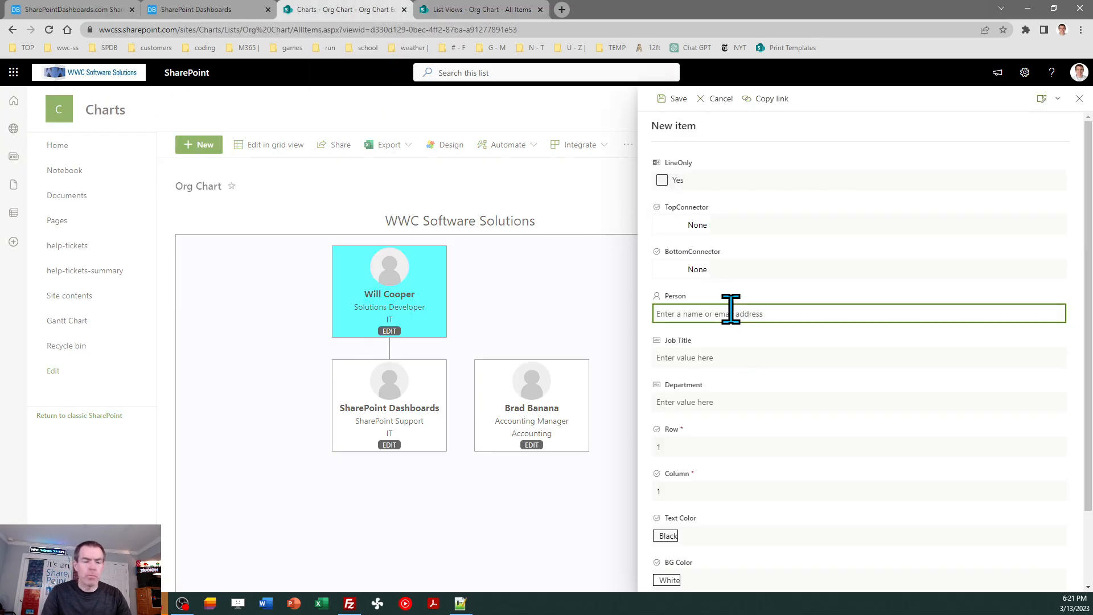
text(gloria)
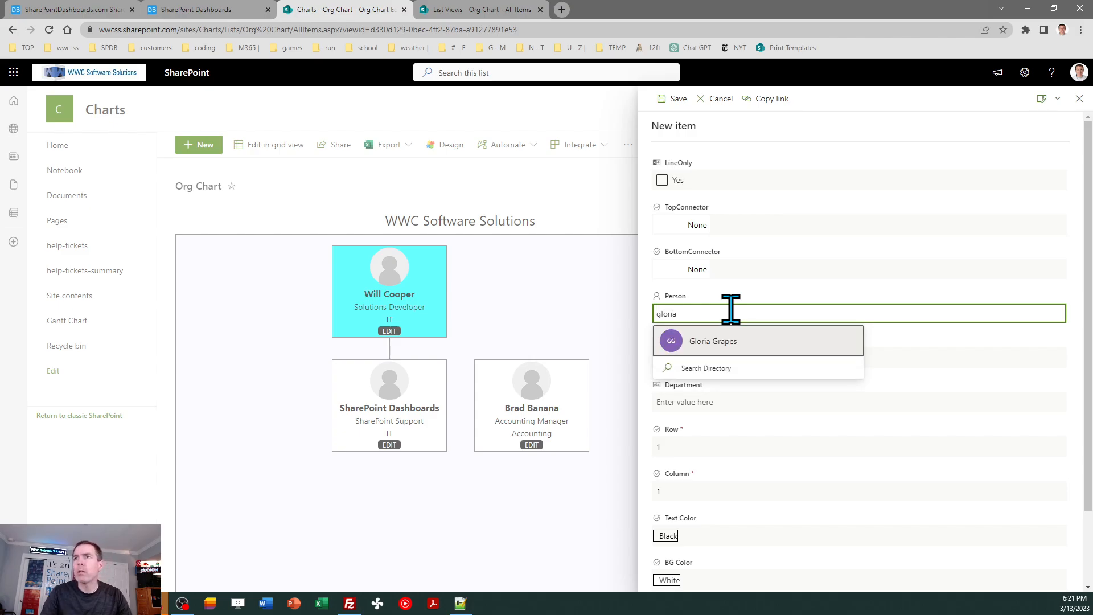
click(759, 342)
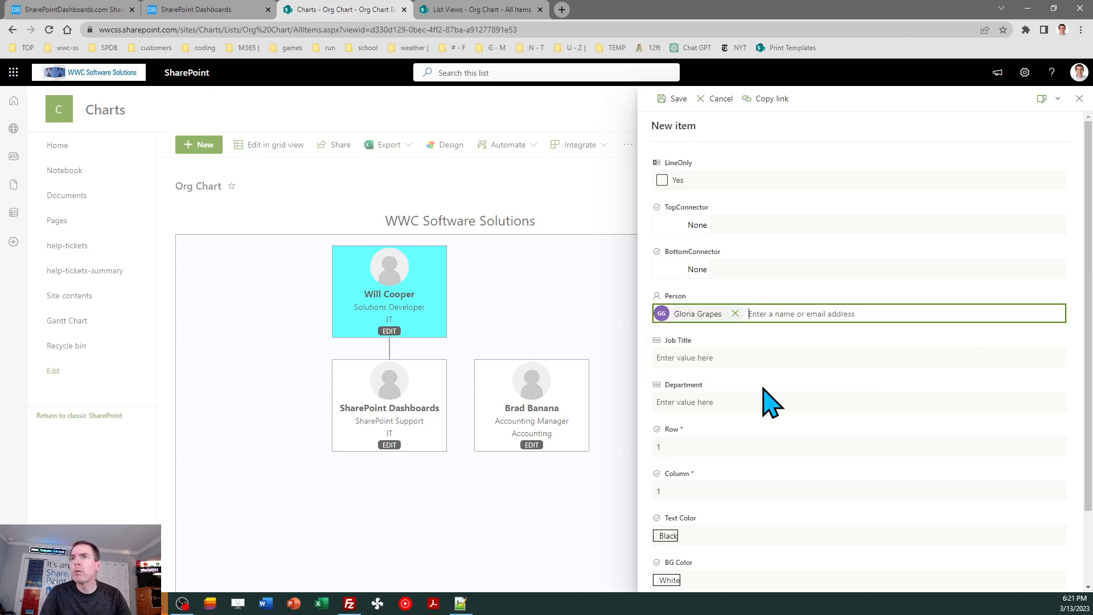
- Give the new item the job title Customer Service Manager, department Customer Service and row 2, and save it
click(722, 363)
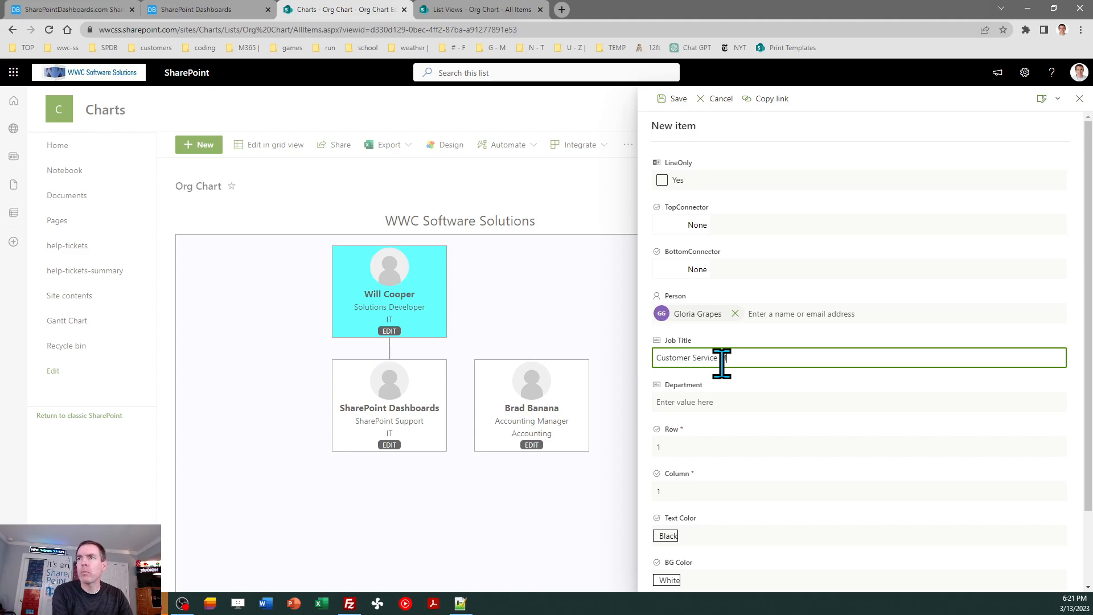
click(716, 403)
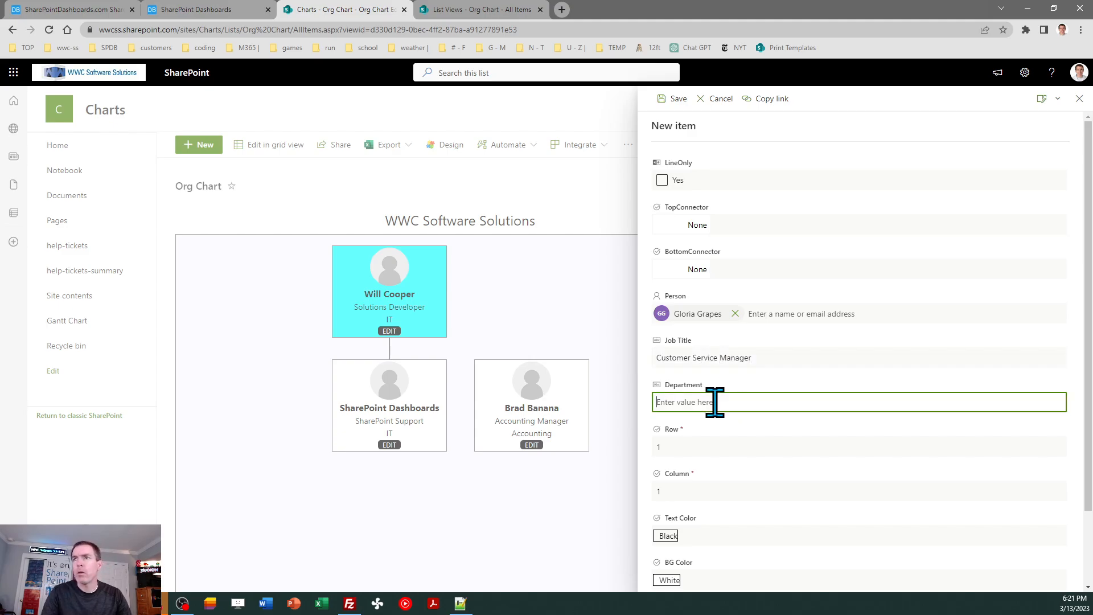
text(Customer)
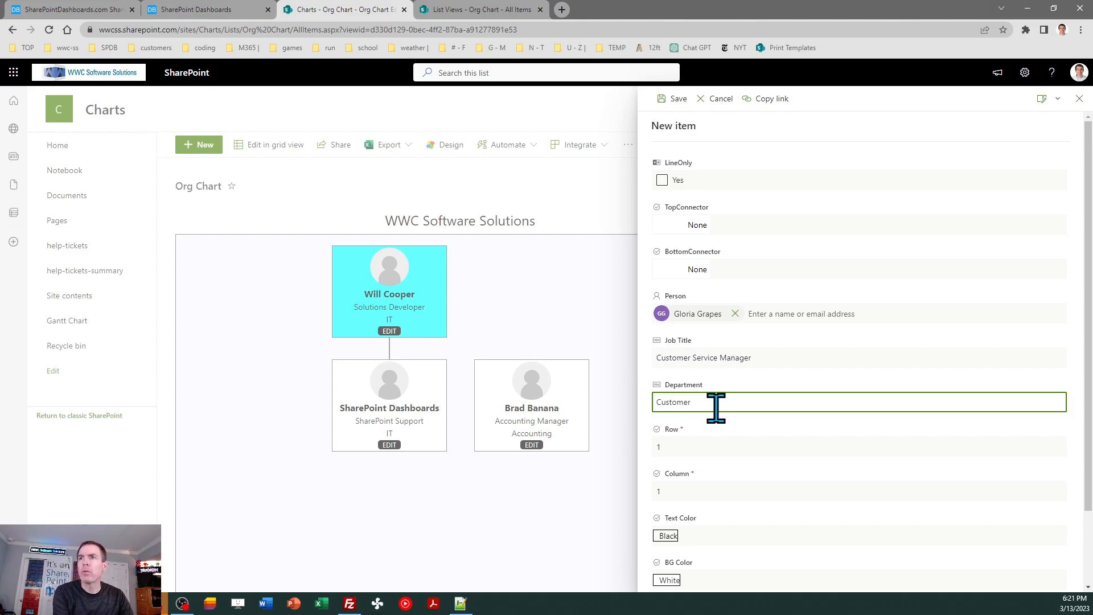
text( Service)
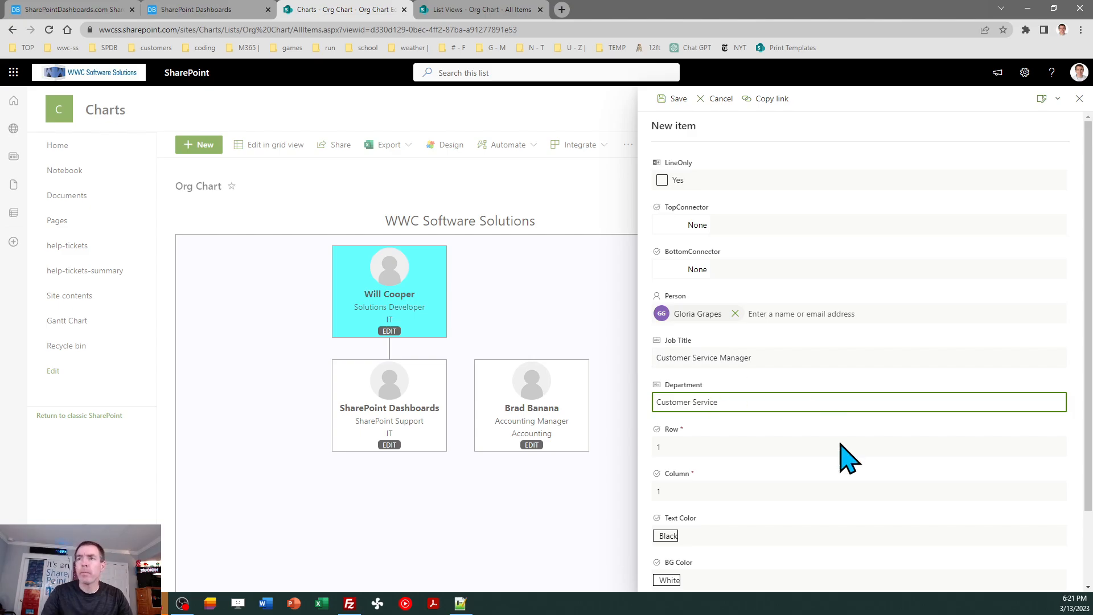
click(709, 447)
click(670, 330)
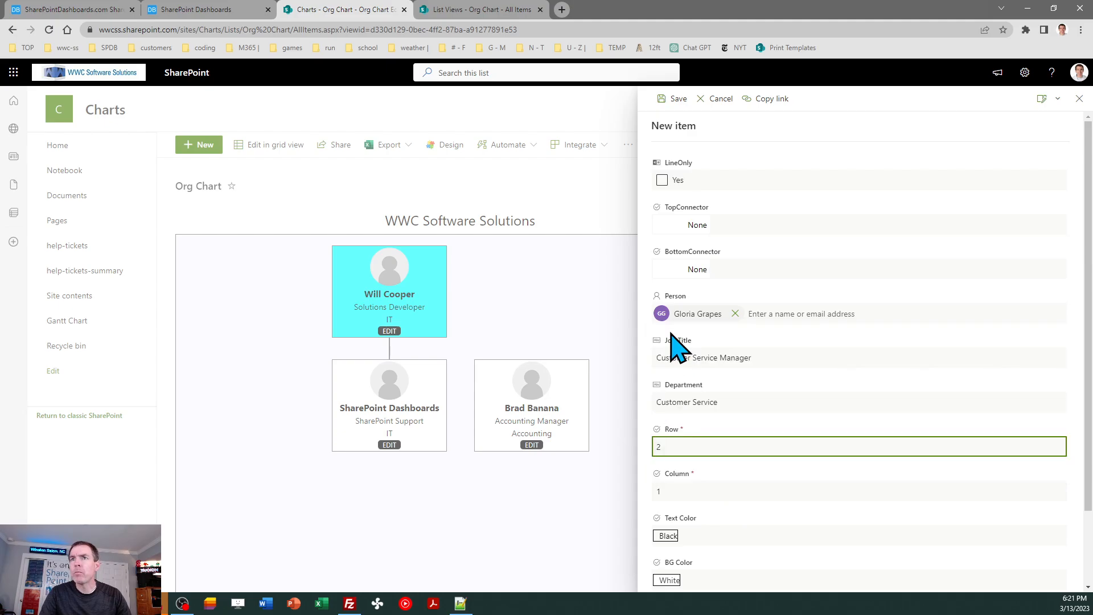
click(677, 99)
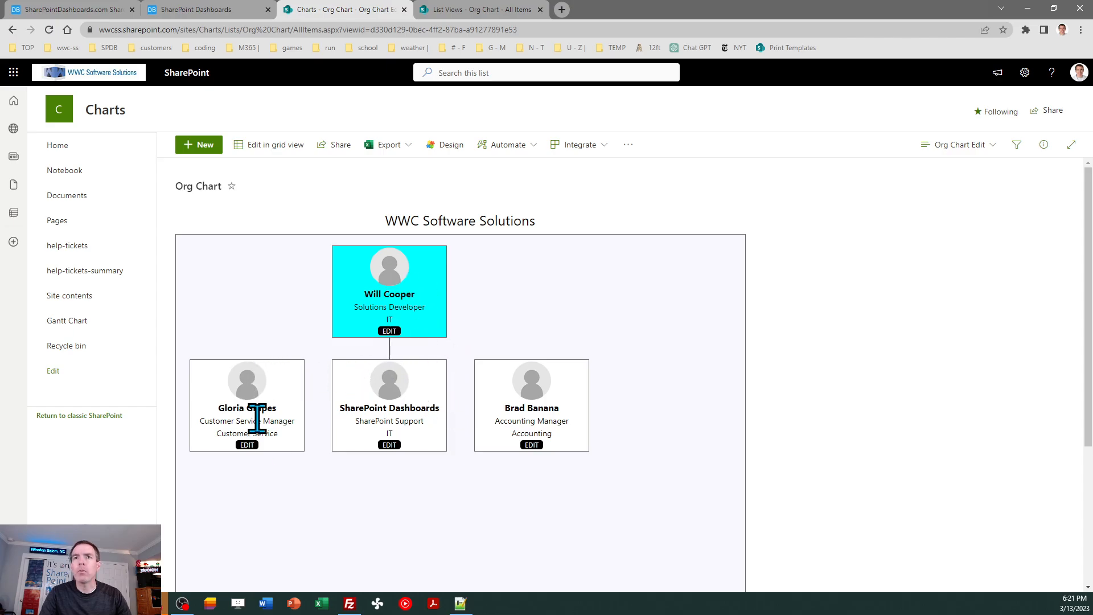
- Set the top connector to Up Right on the Customer Service Manager card and to Up Left on the Accounting Manager card
click(248, 445)
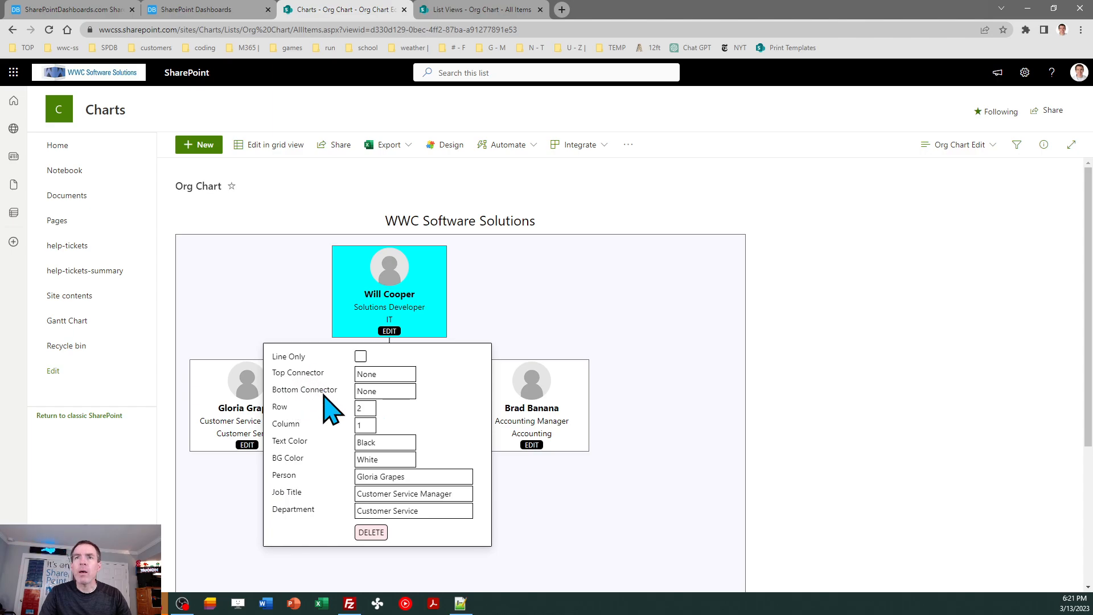
click(384, 376)
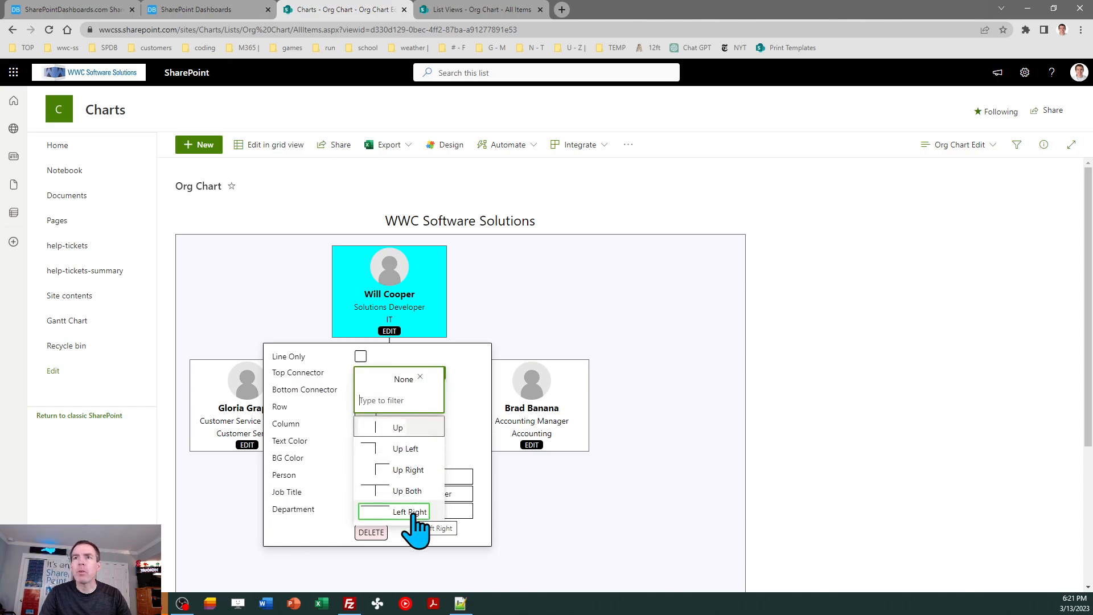
click(392, 476)
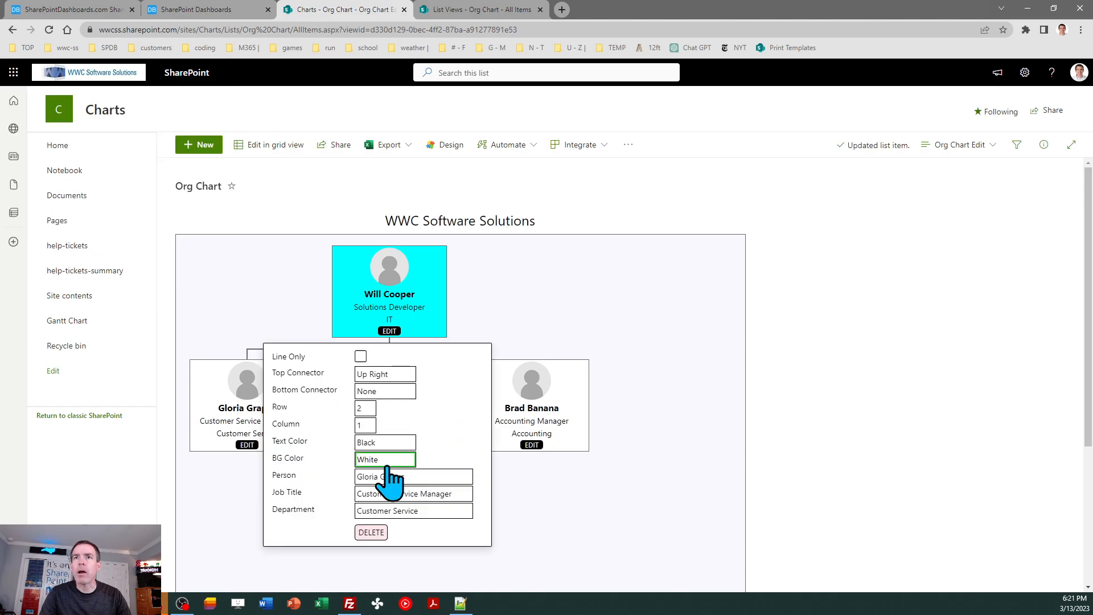
click(531, 445)
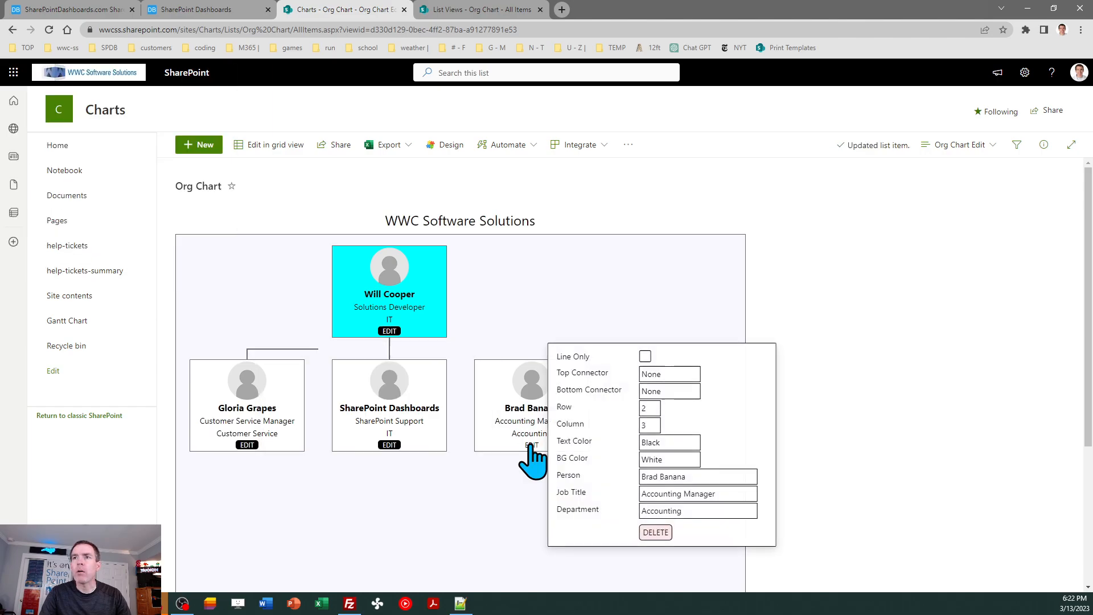
click(663, 375)
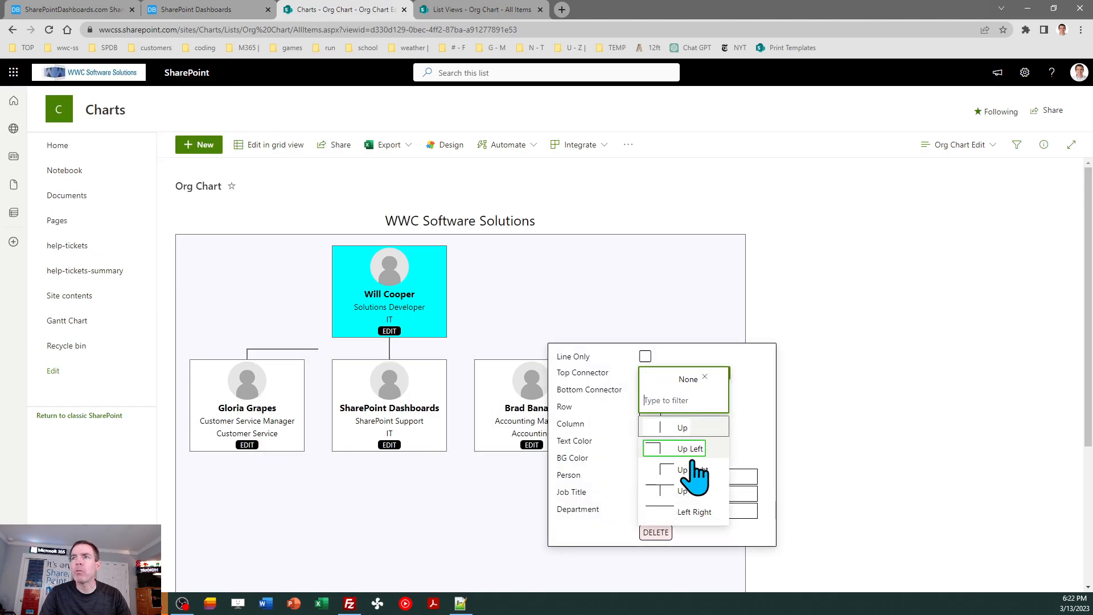
click(693, 455)
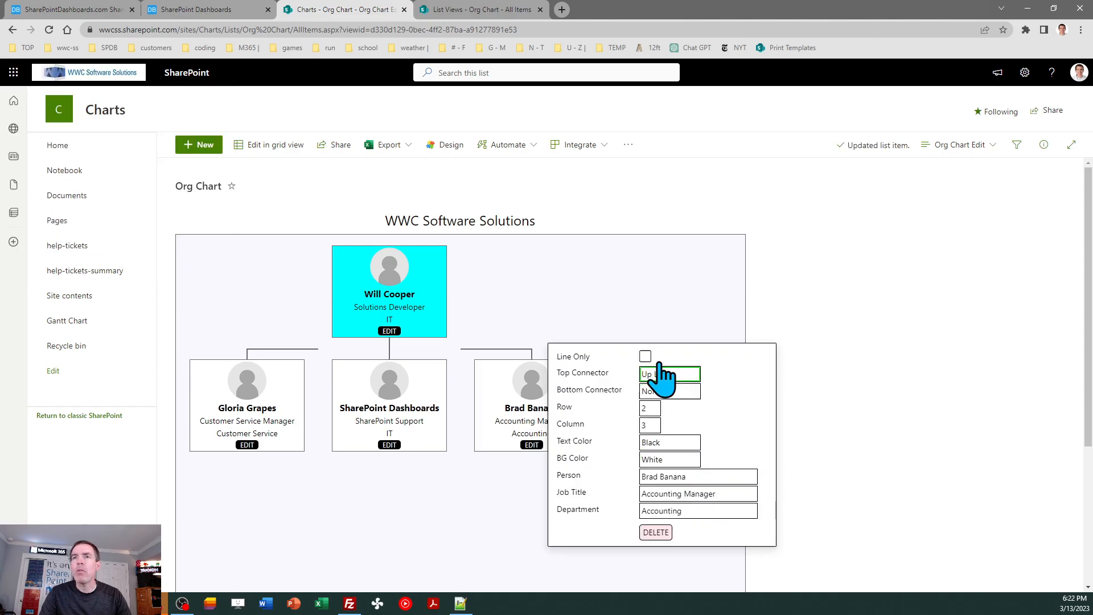
- Set the SharePoint Support card's top connector to Up Both and close its edit form
click(393, 444)
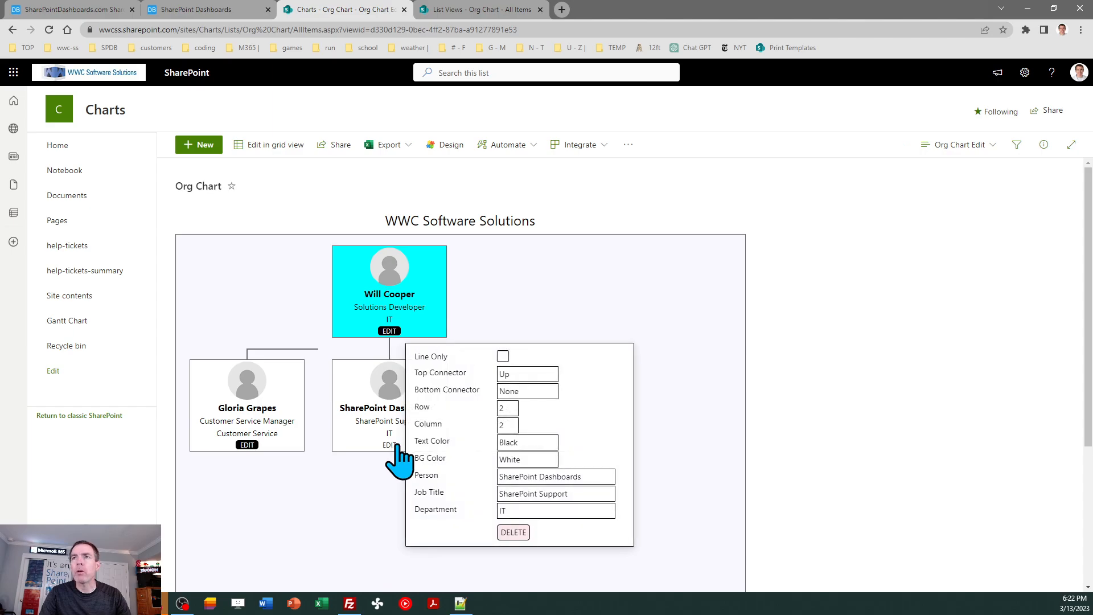
click(514, 377)
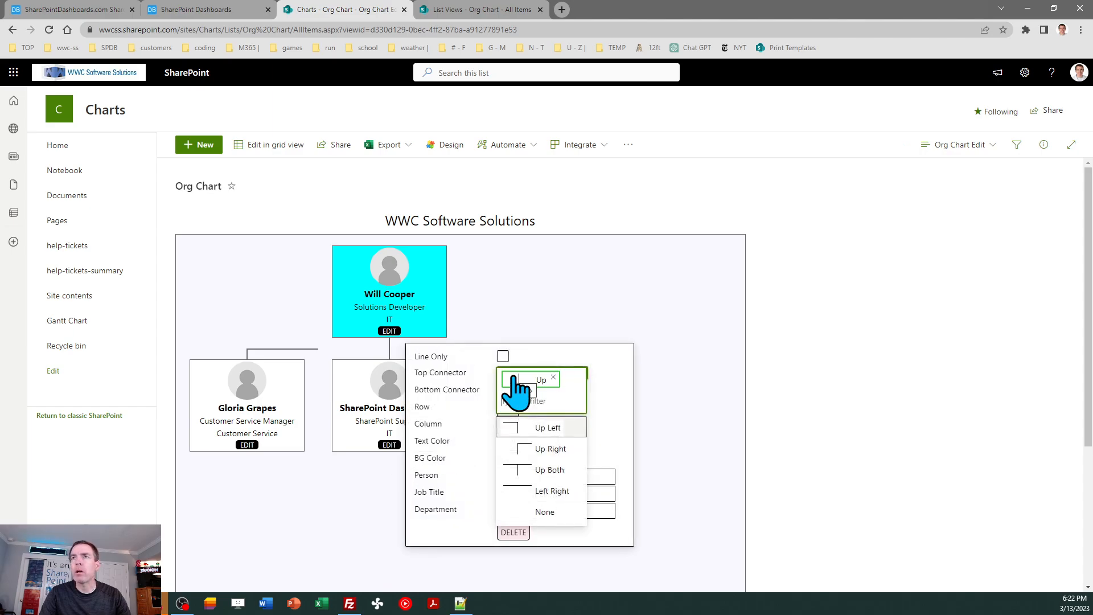
click(539, 470)
click(680, 287)
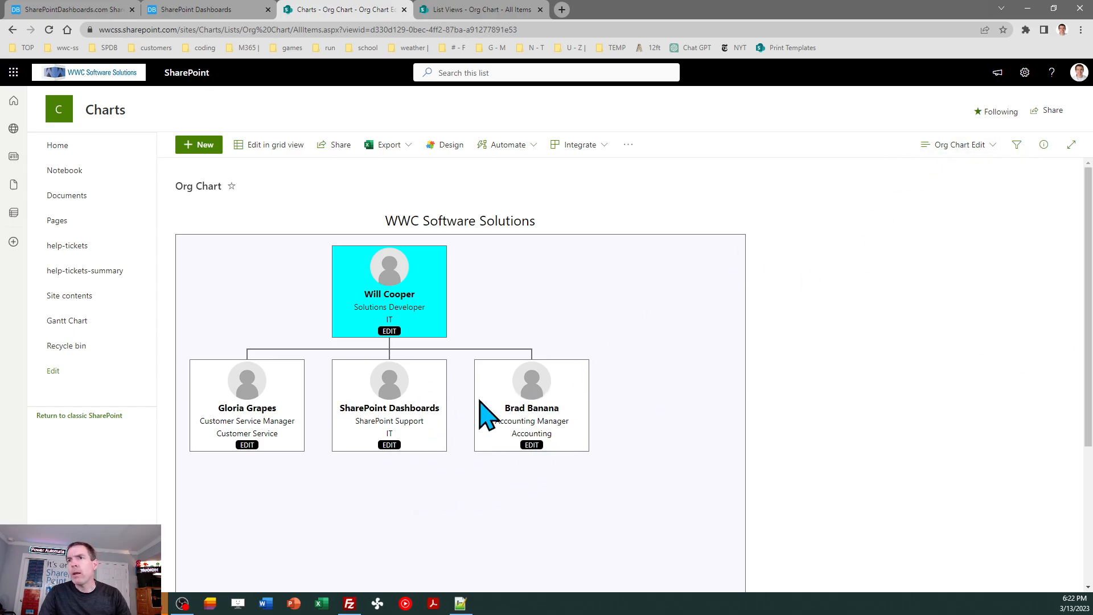
- View the chart in the read-only Org Chart view and return to the Org Chart Edit view
click(959, 147)
click(964, 274)
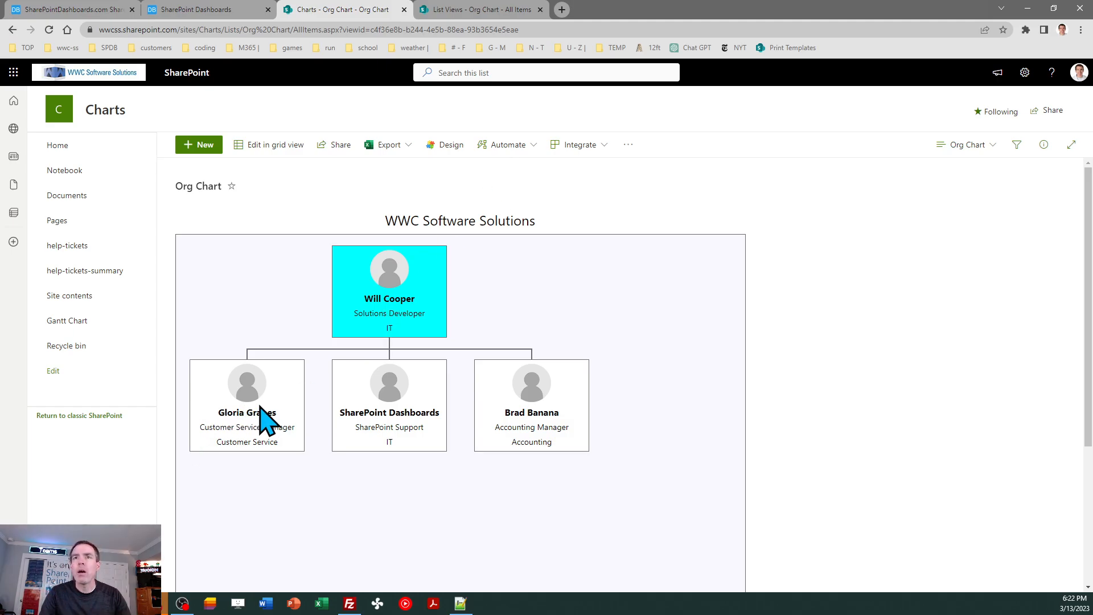
click(967, 147)
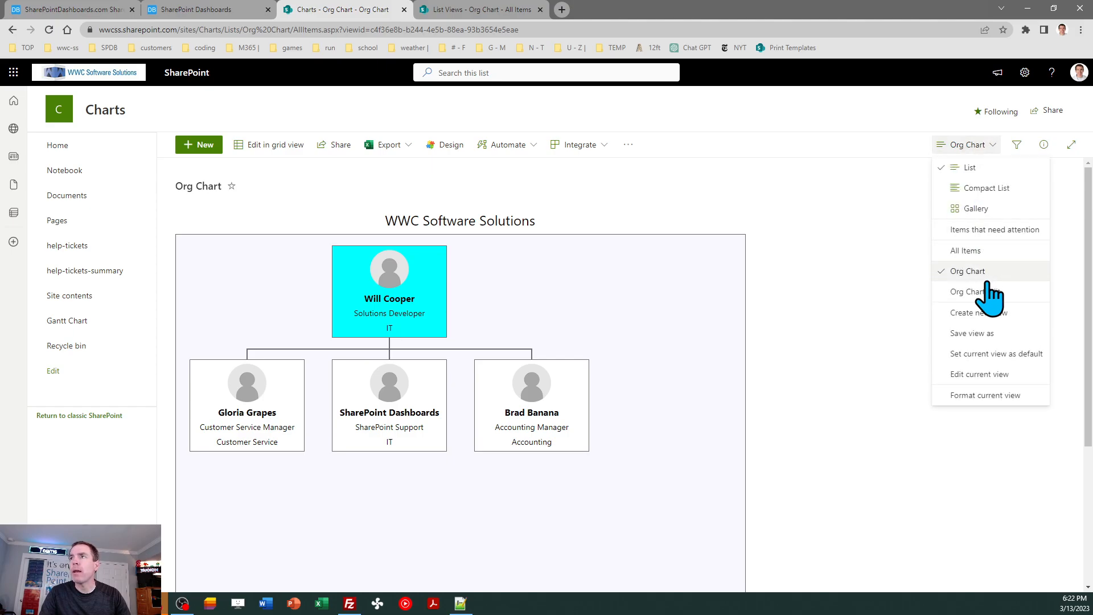
click(978, 292)
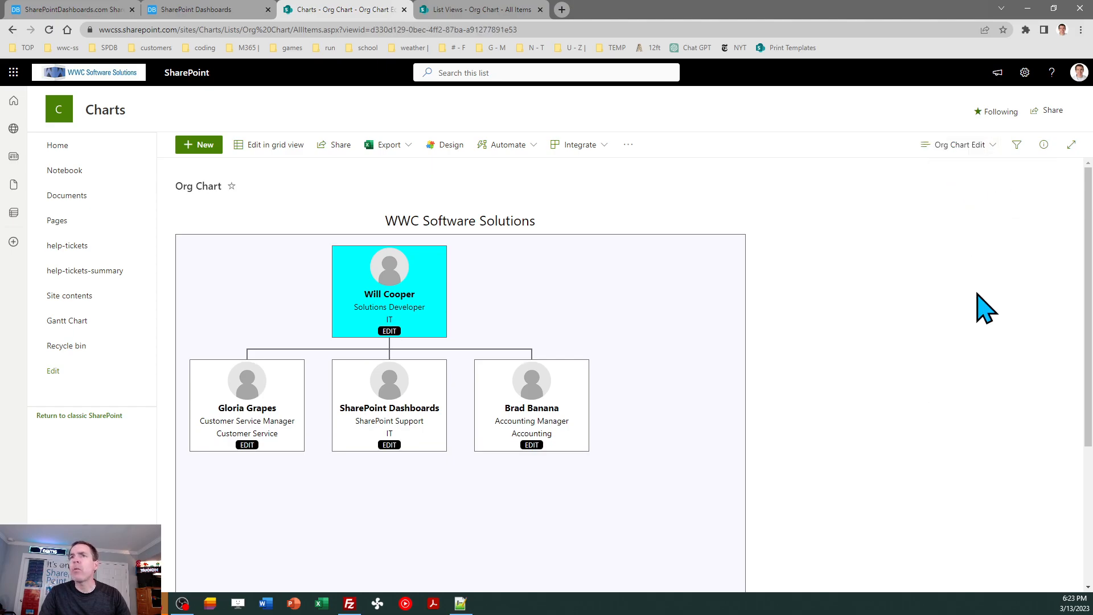
- Set the Customer Service Manager card's background color to HoneyDew and close its edit form
click(247, 444)
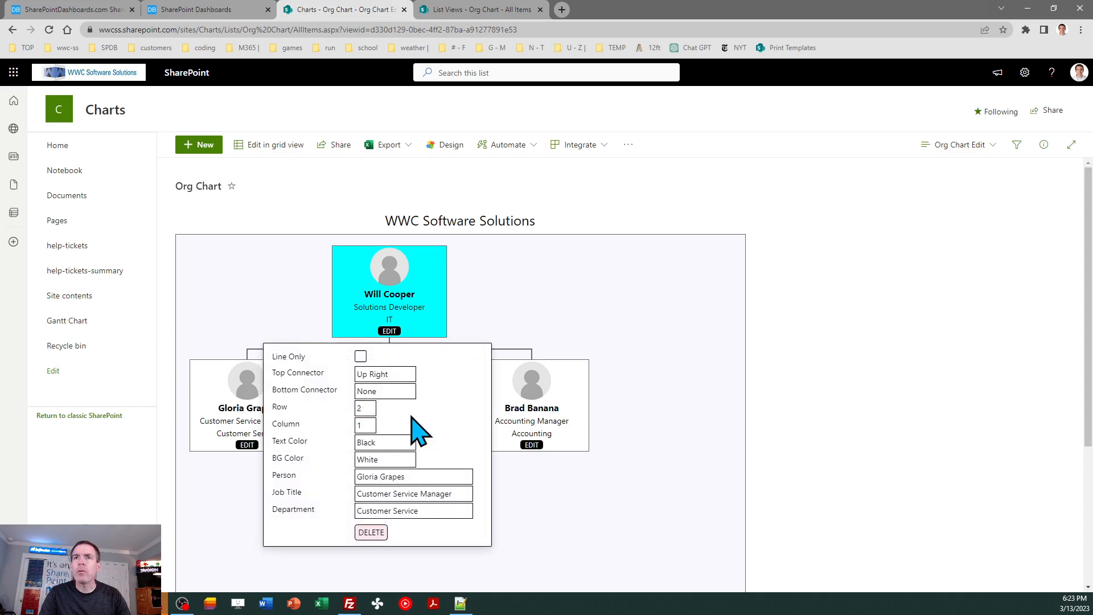
click(404, 459)
click(442, 427)
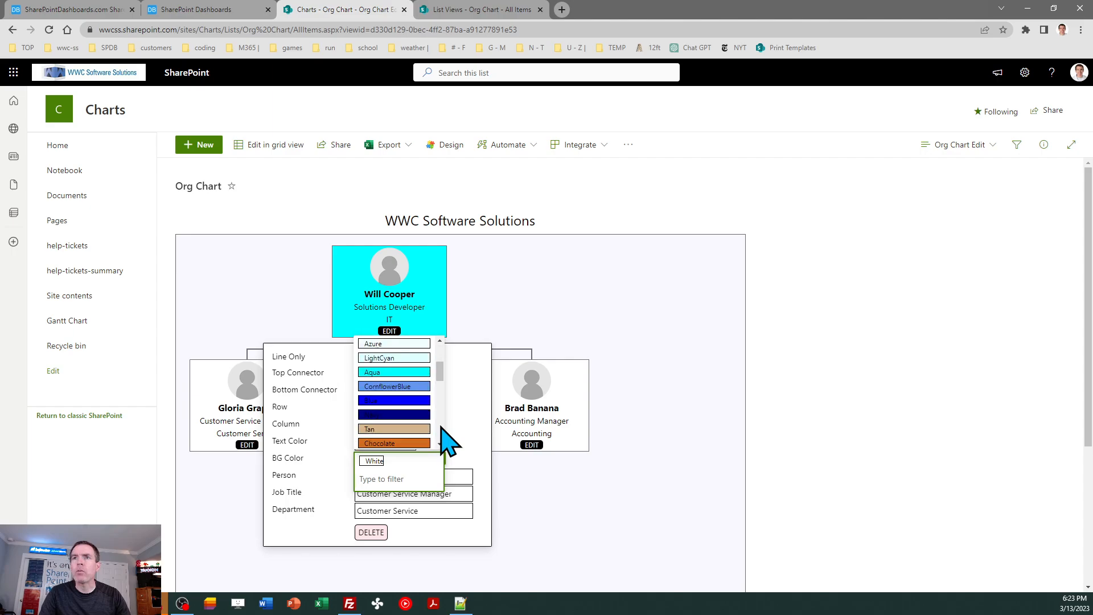
click(442, 427)
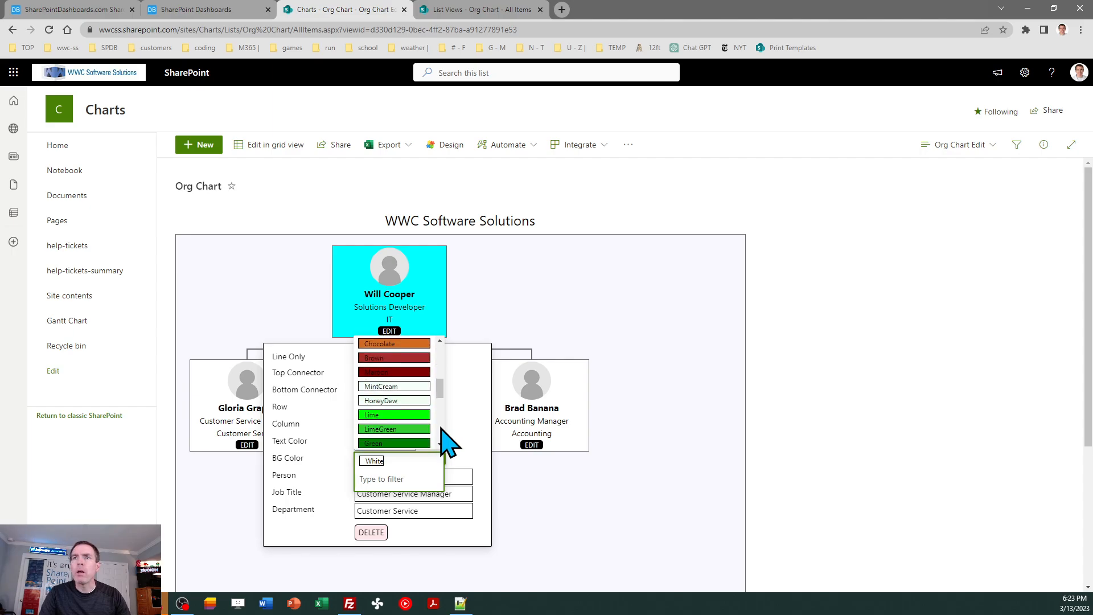
click(412, 400)
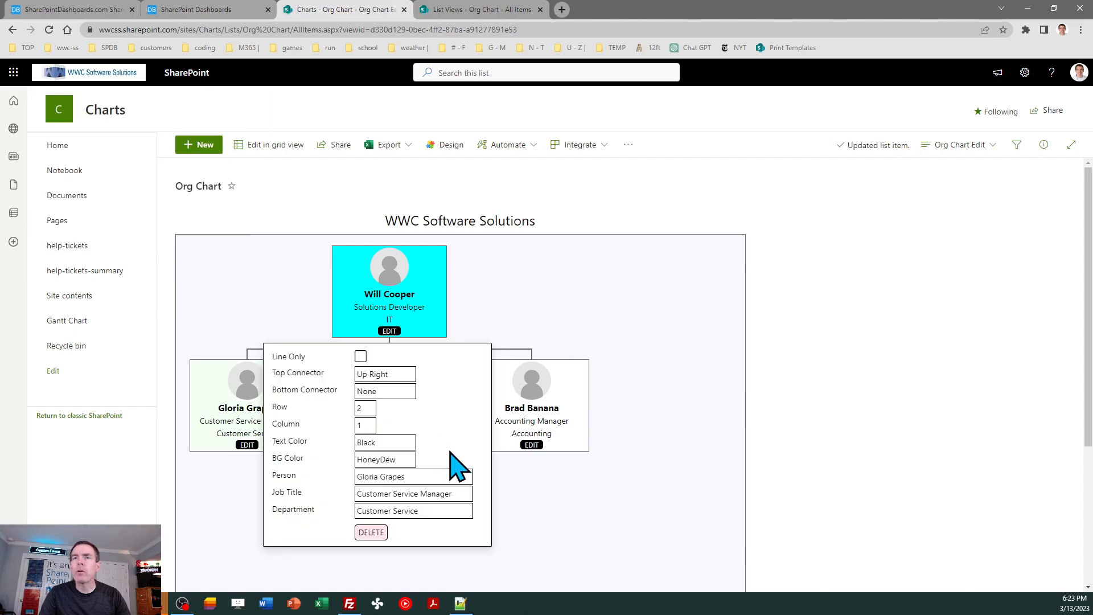
click(647, 434)
- Set the Accounting Manager card's background color to Lavender and close its edit form
click(537, 445)
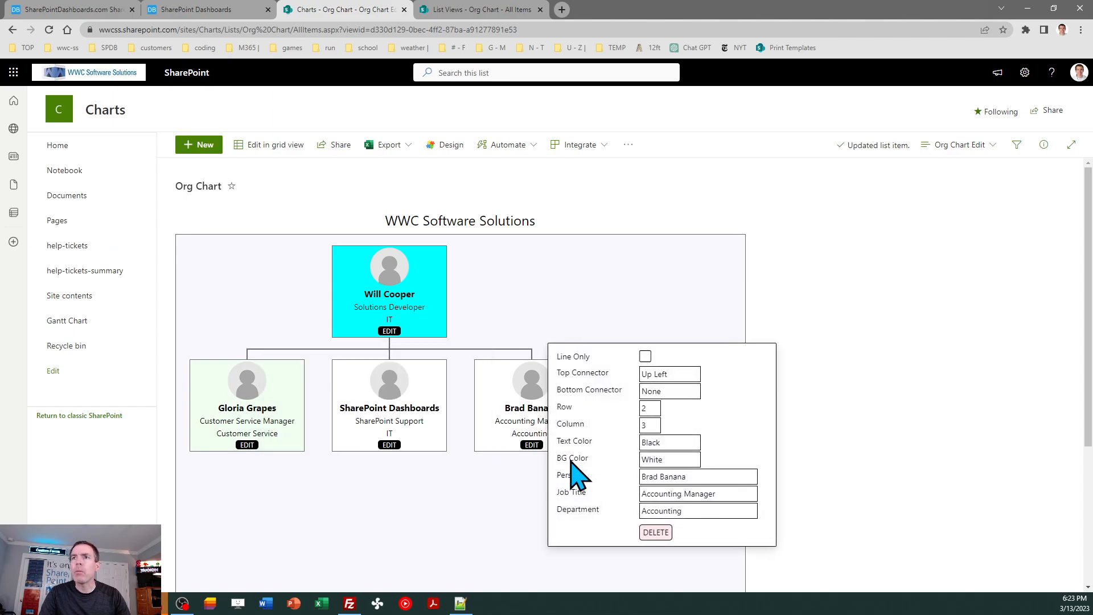
click(683, 456)
scroll(726, 434, down, 5)
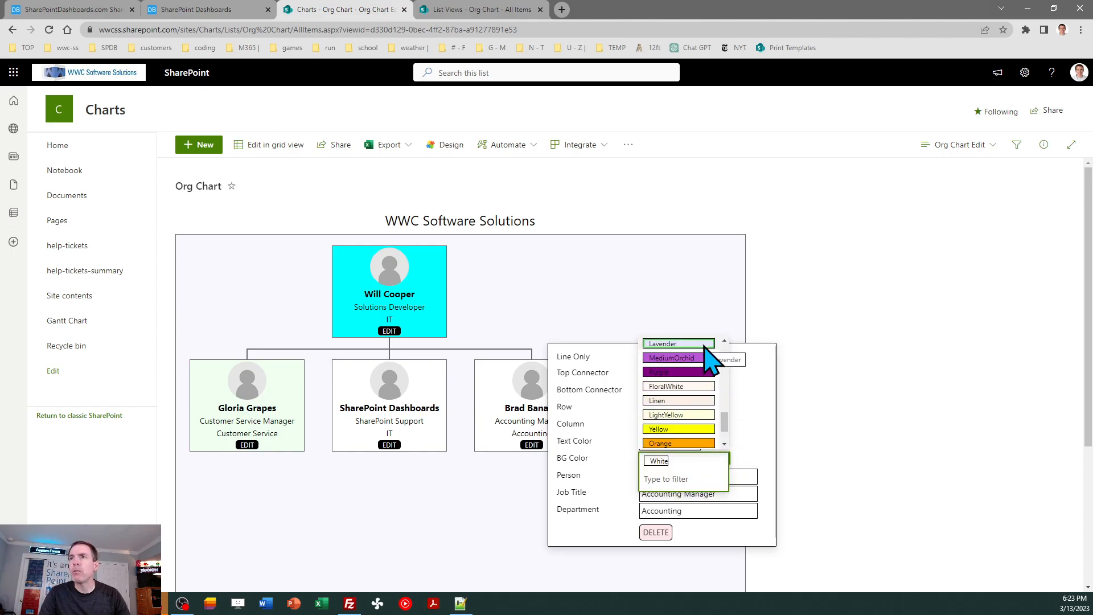
click(706, 345)
click(843, 402)
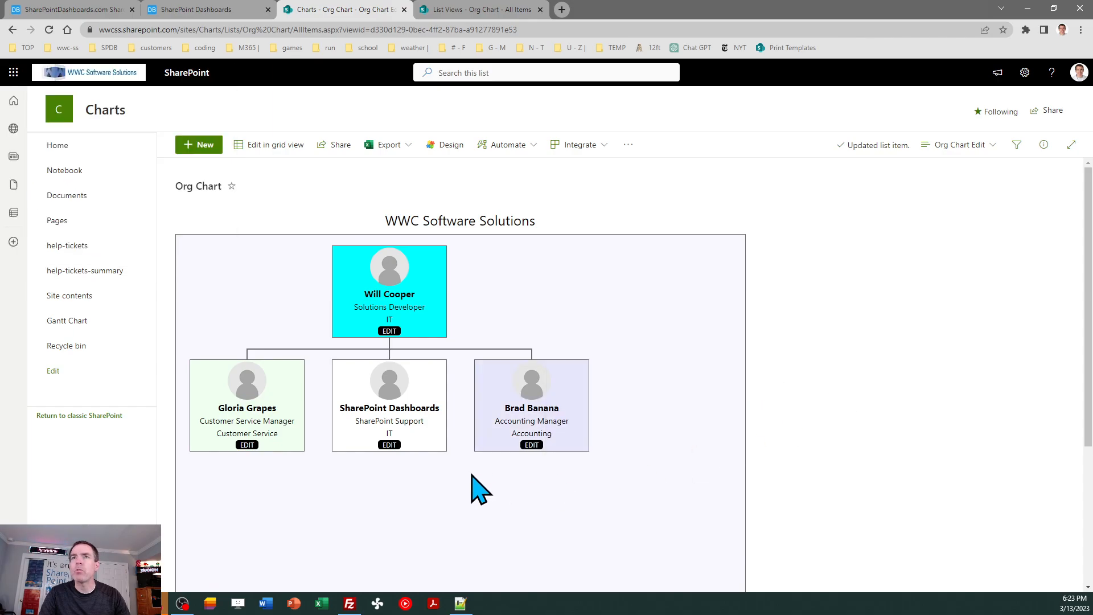
- Set the SharePoint Support card's background color to LightYellow and close its edit form
click(389, 445)
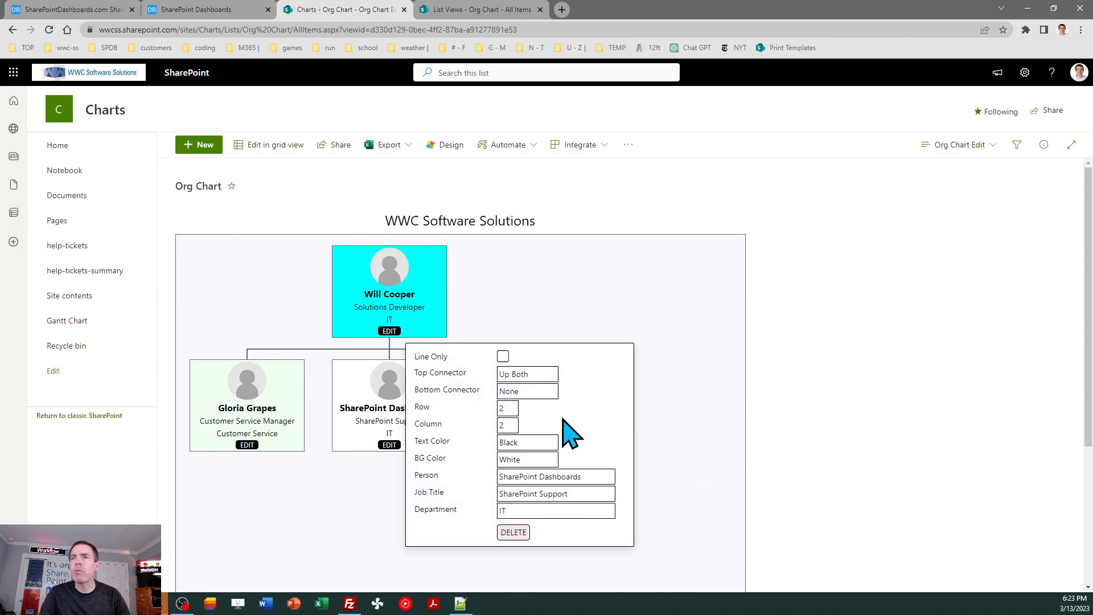
click(535, 461)
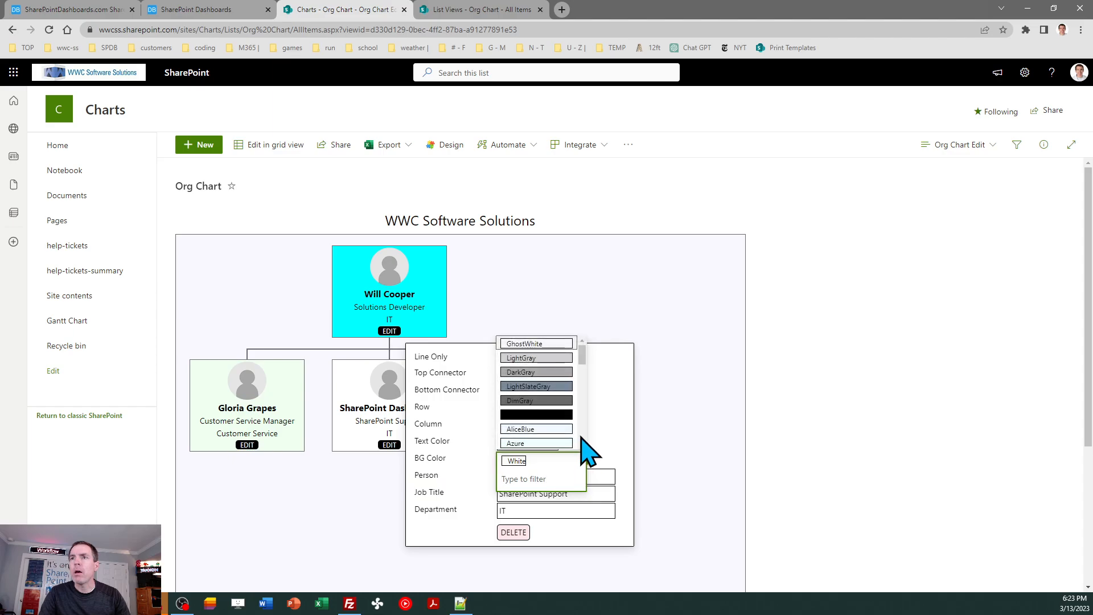
scroll(582, 438, down, 10)
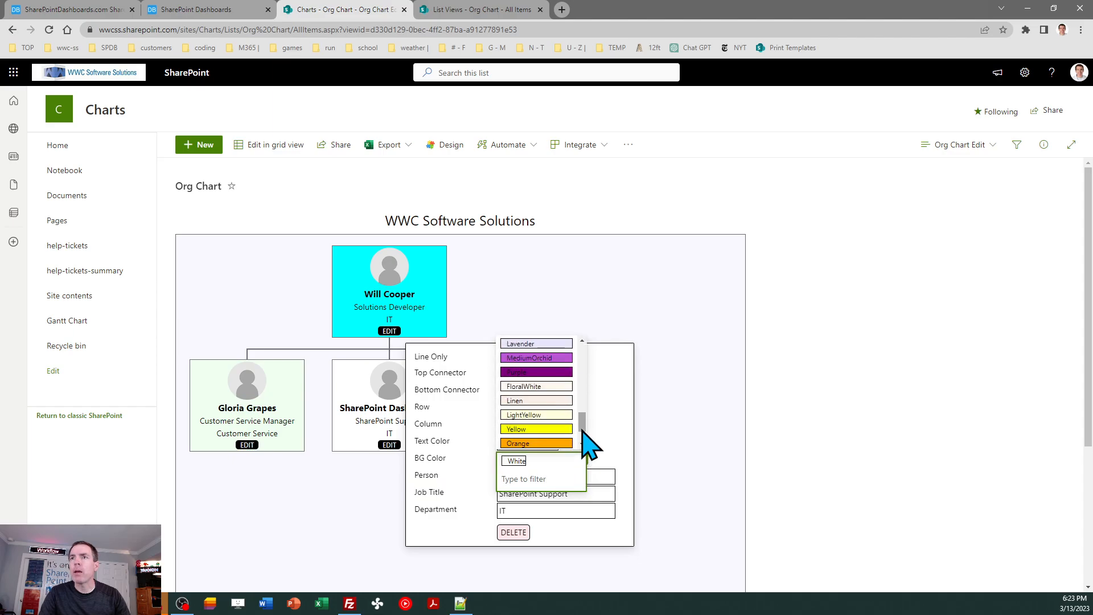
click(546, 414)
click(780, 399)
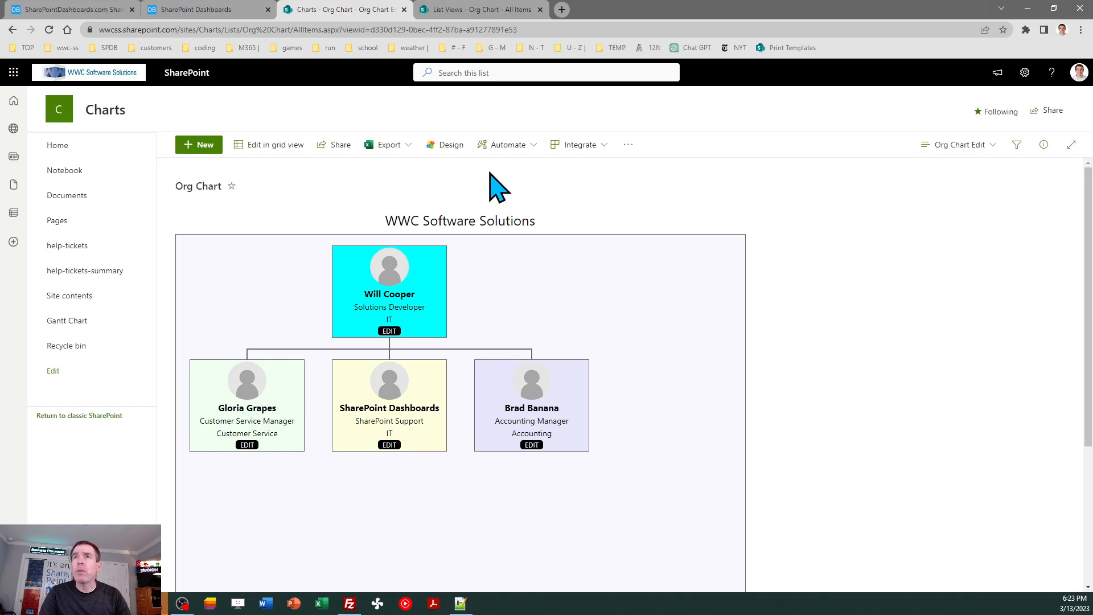
- Examine the List Views site's org chart in its Org Chart Edit view and return to All Items
click(478, 10)
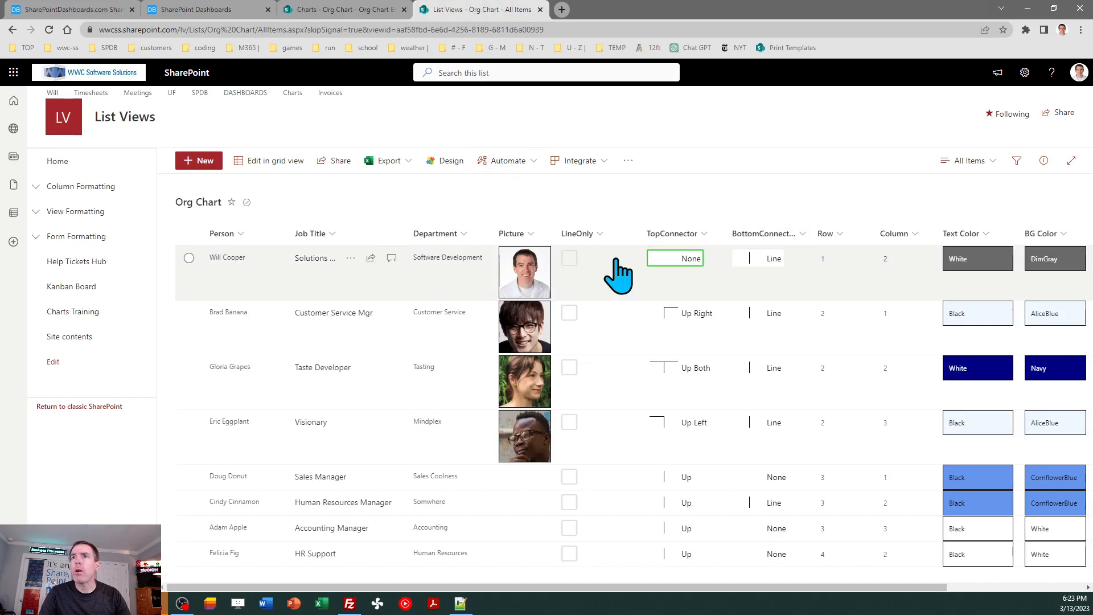
click(970, 162)
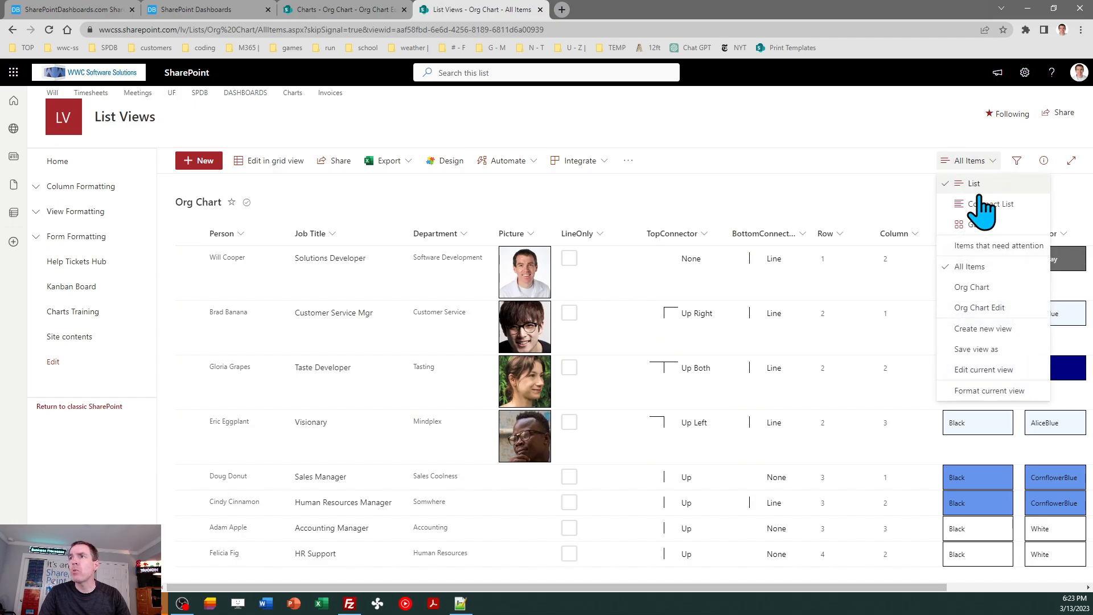
click(997, 308)
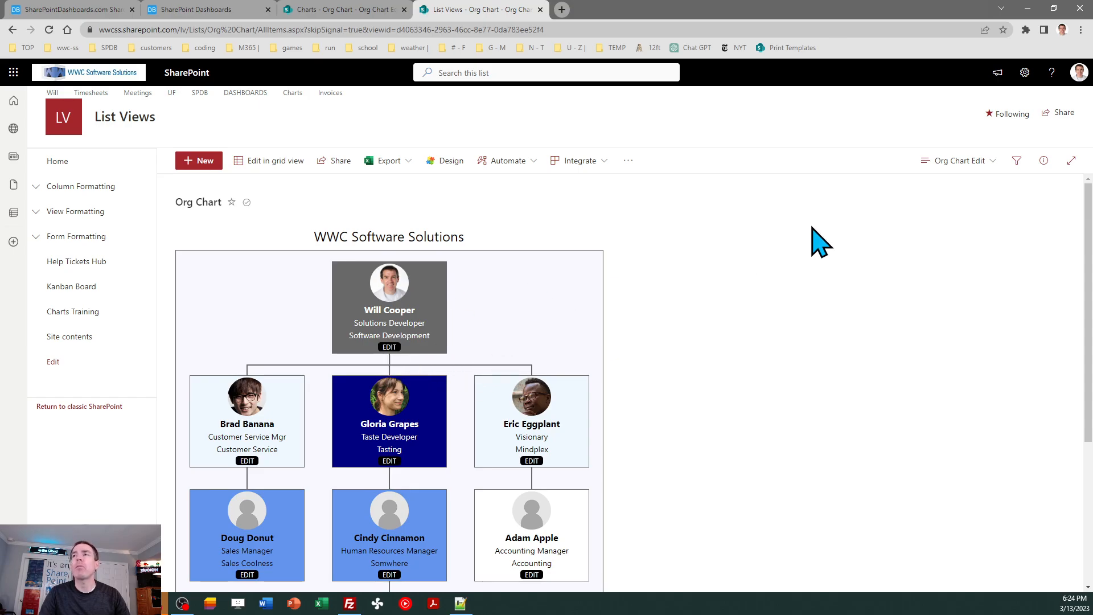
click(933, 165)
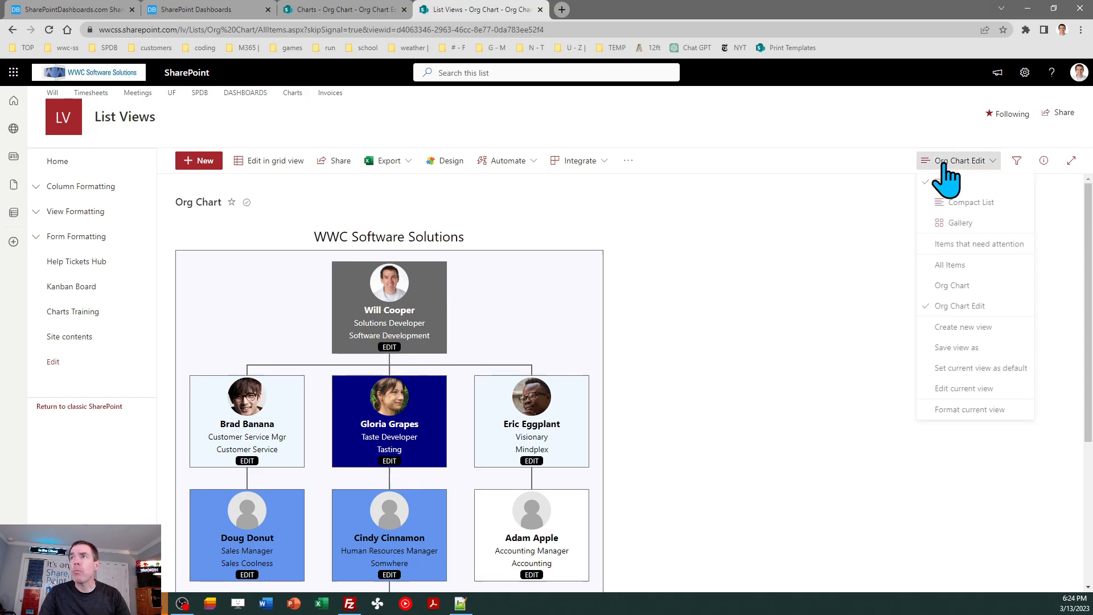
click(947, 267)
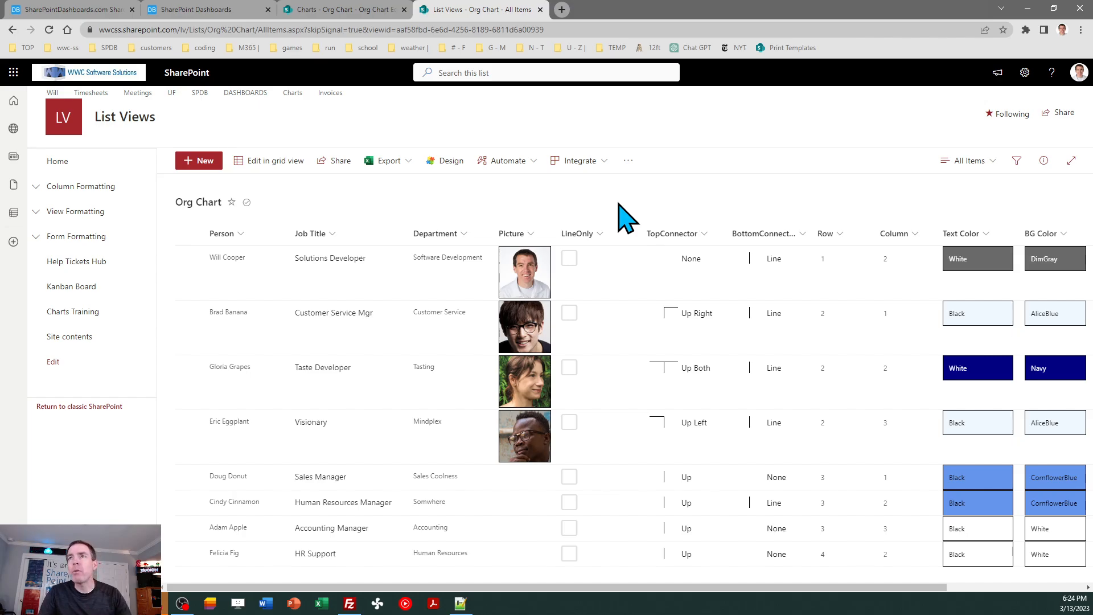
- View the Solutions Developer entry's picture file, check the Picture field in its edit form and cancel without saving
click(525, 265)
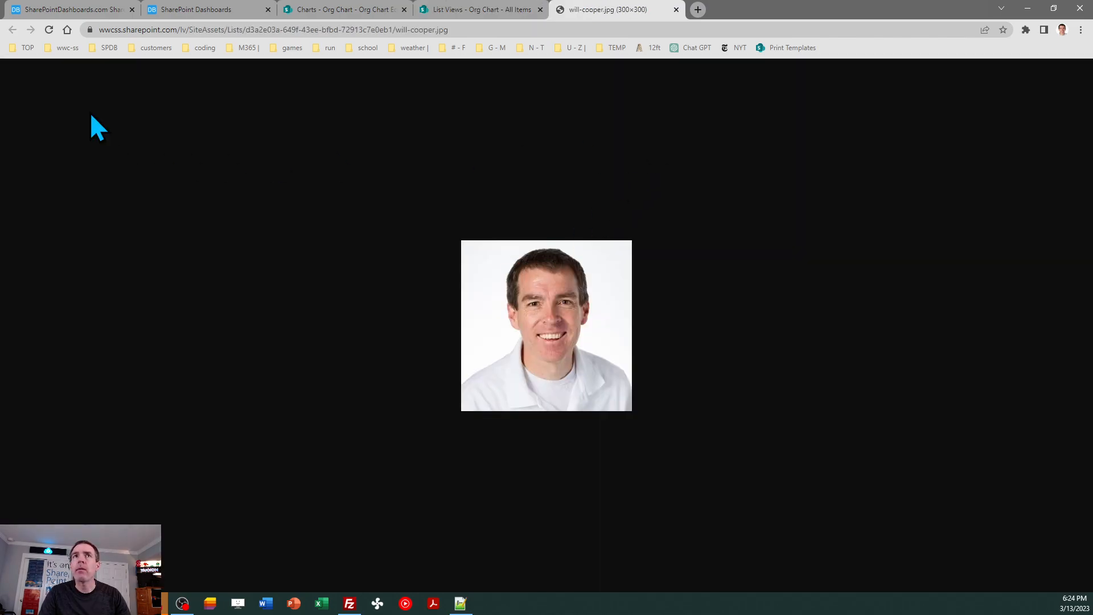
click(677, 9)
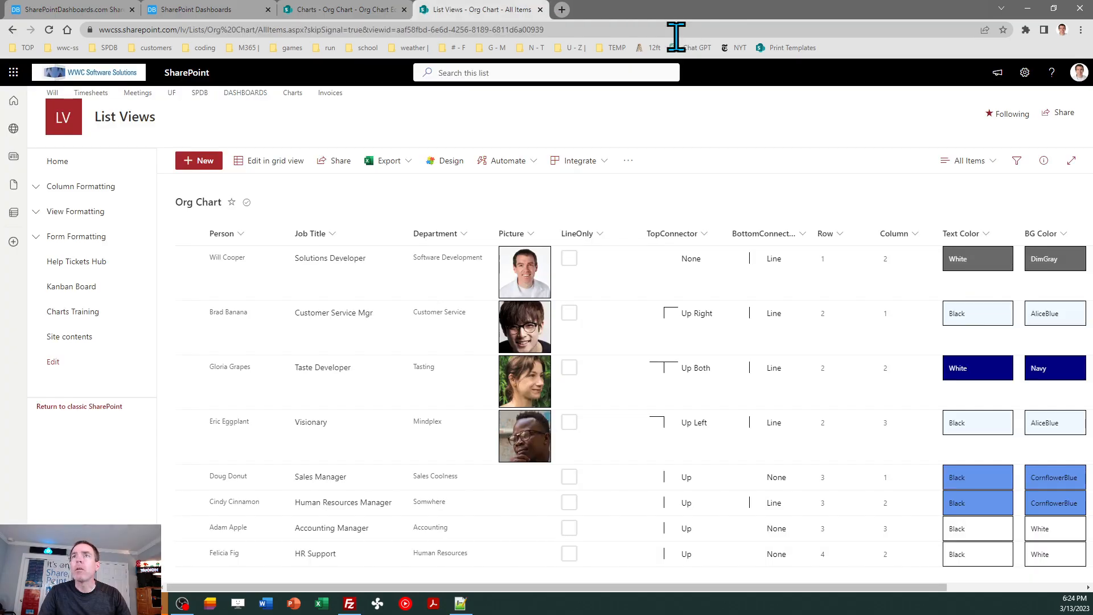
click(189, 259)
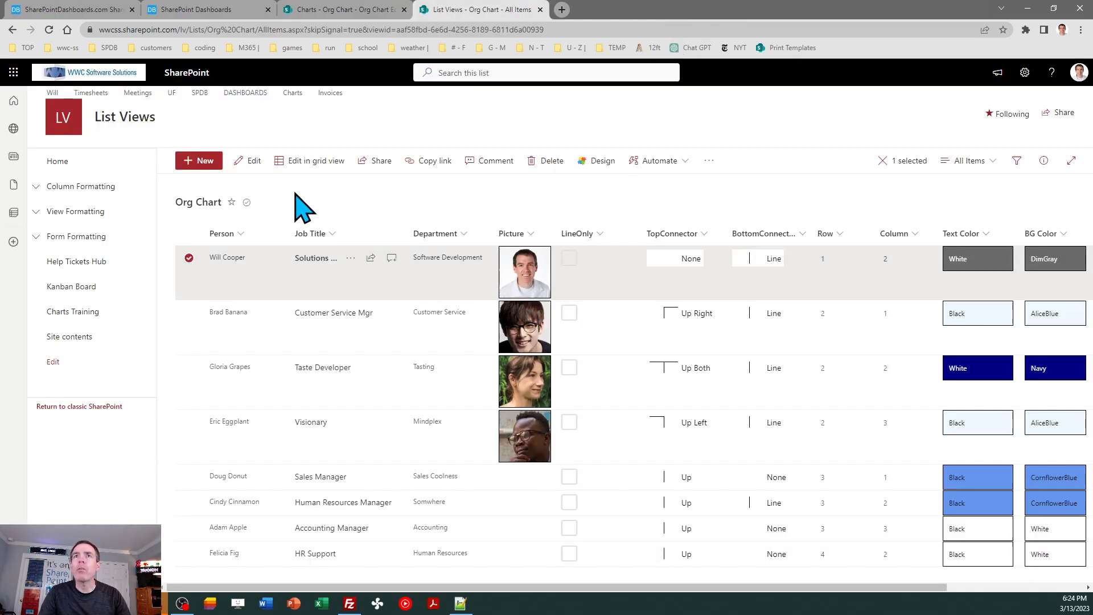
click(245, 161)
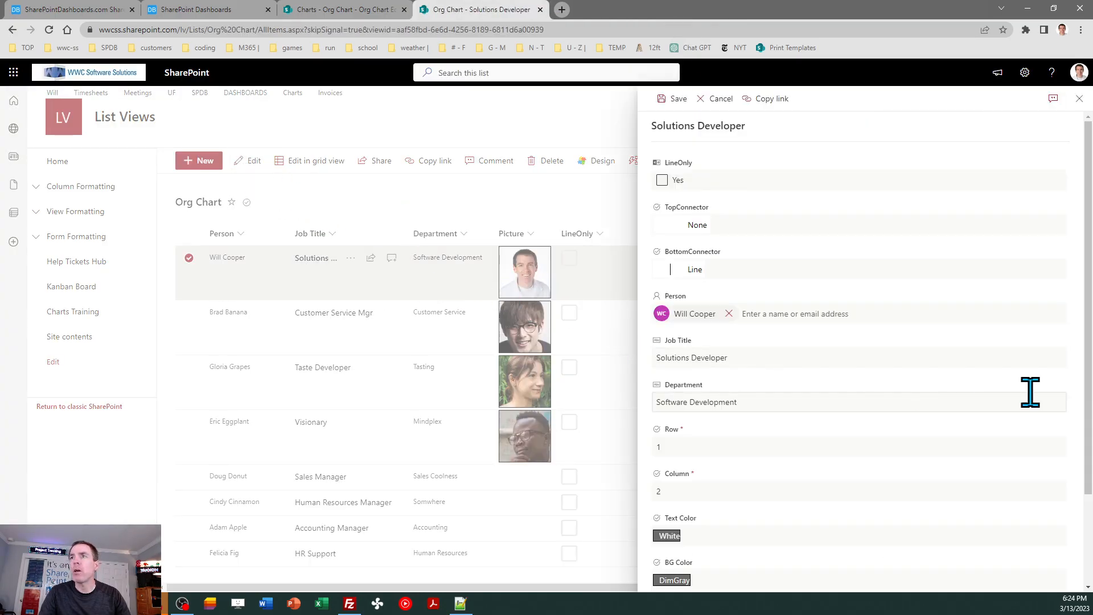
scroll(1088, 354, down, 2)
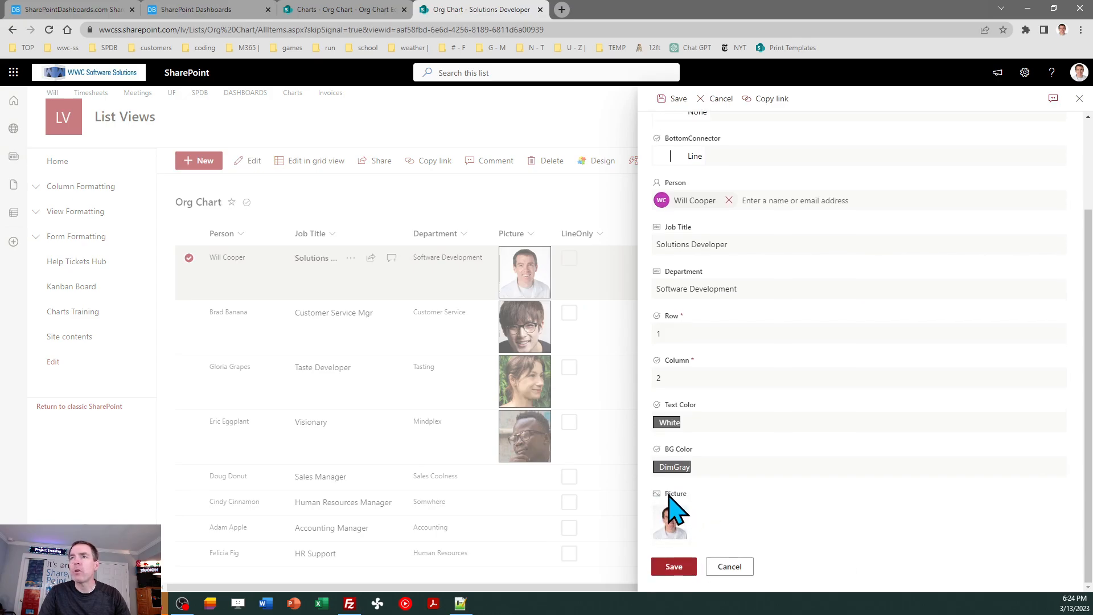
click(730, 566)
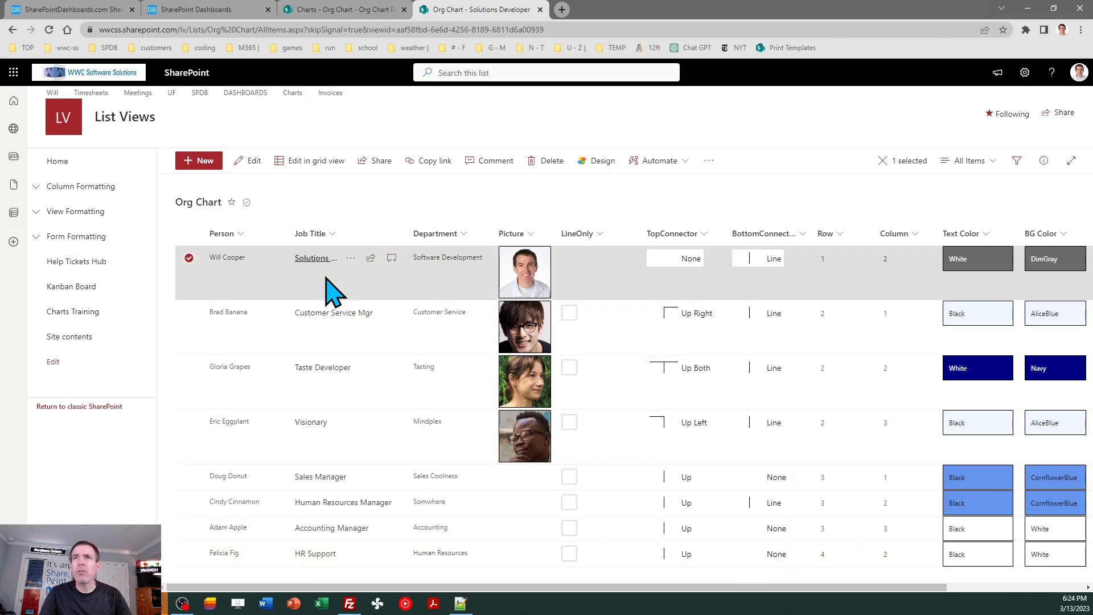
- Show the List Views list in its Org Chart view to examine the cards with pictures
click(974, 165)
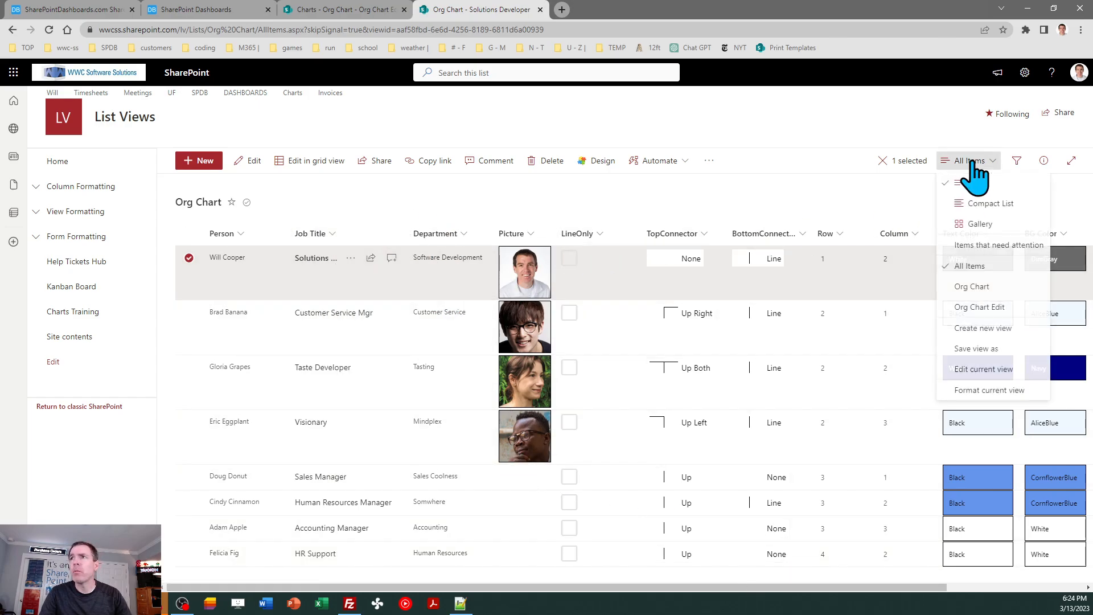
click(971, 287)
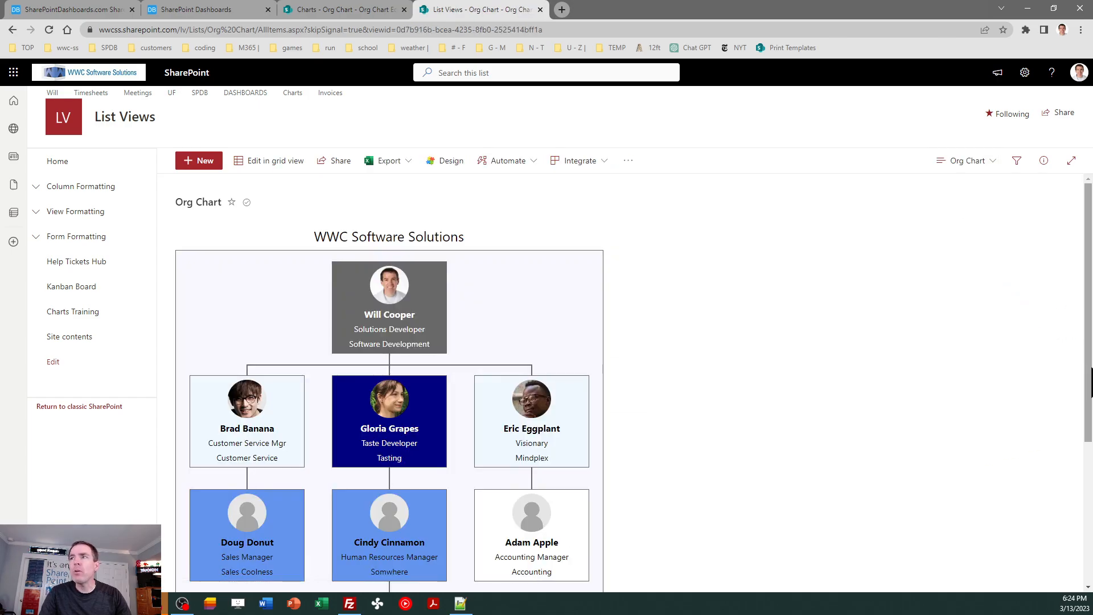
mouse_move(1090, 356)
mouse_down()
mouse_move(1090, 455)
mouse_move(1085, 349)
mouse_up()
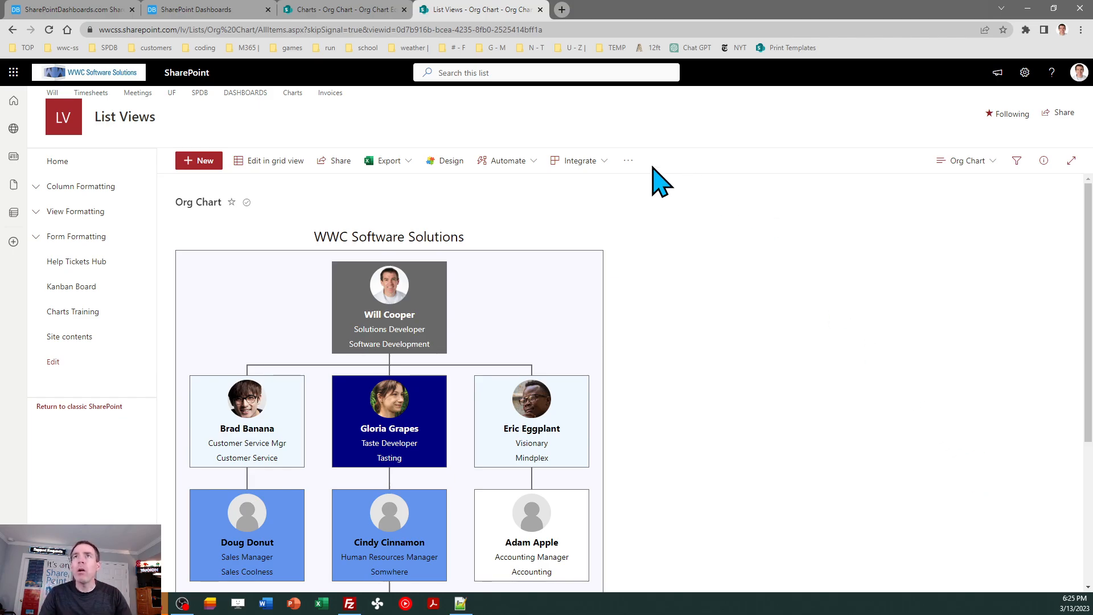
- Return to the SharePoint Dashboards template page and preview Theme 2 and Theme 3, keeping Theme 3
click(230, 6)
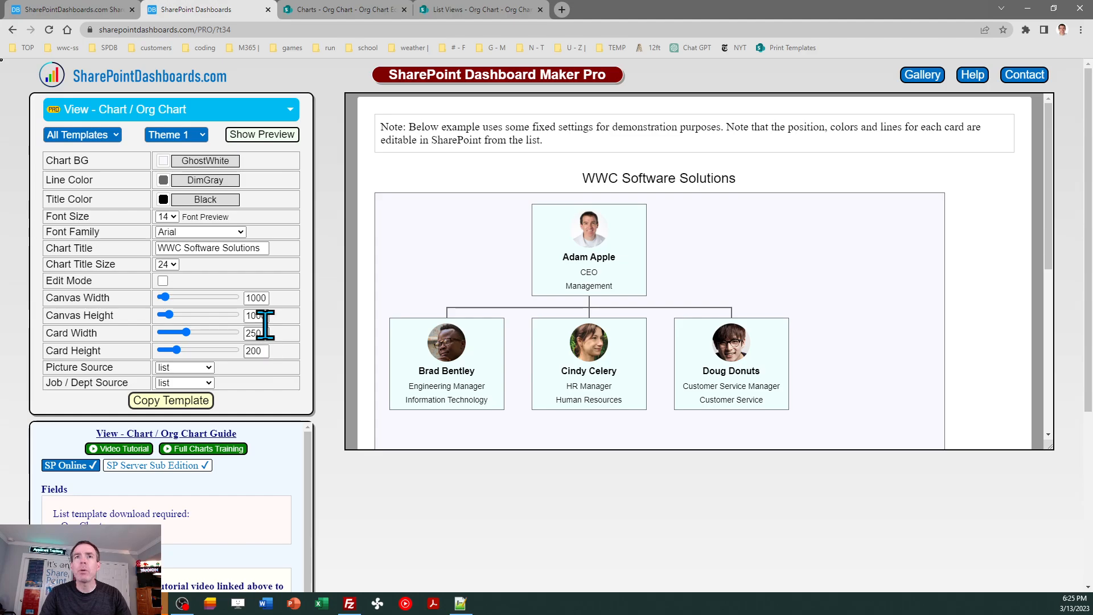
click(197, 139)
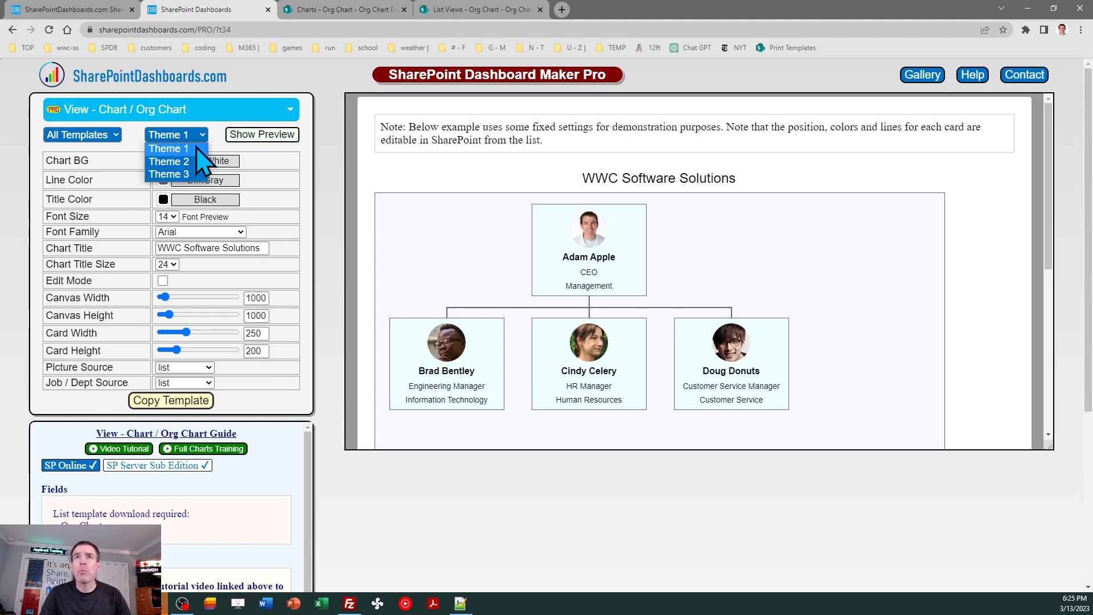
click(196, 149)
click(200, 136)
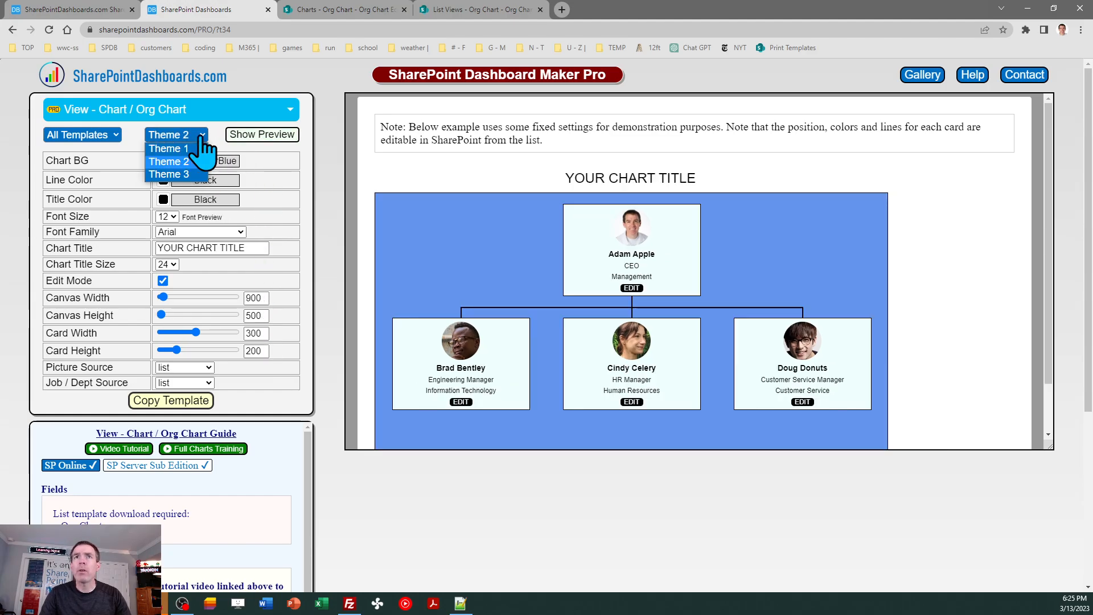
click(206, 165)
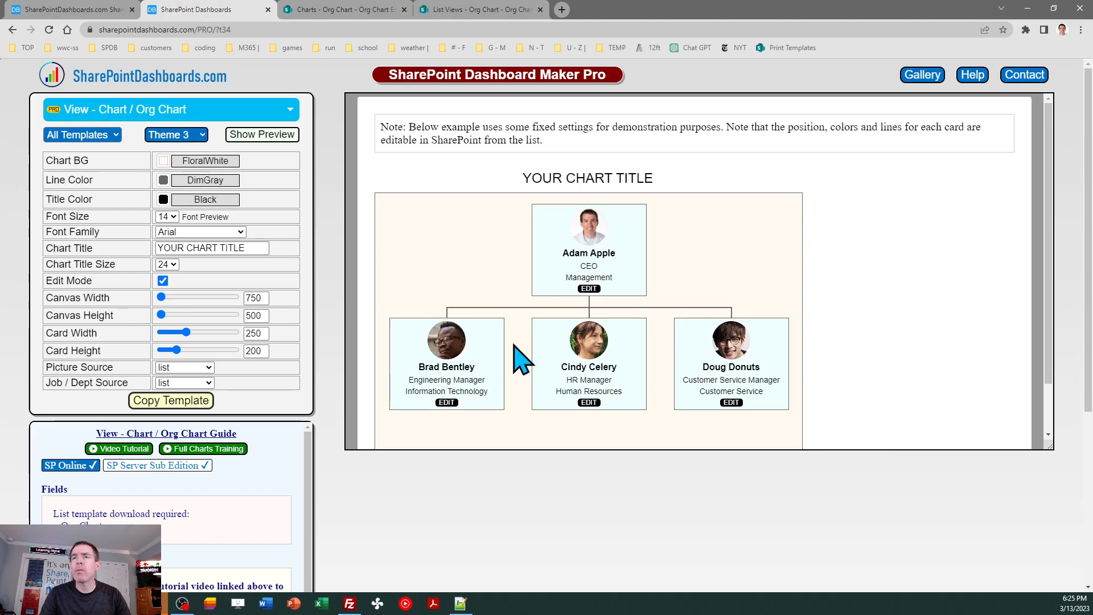
click(200, 139)
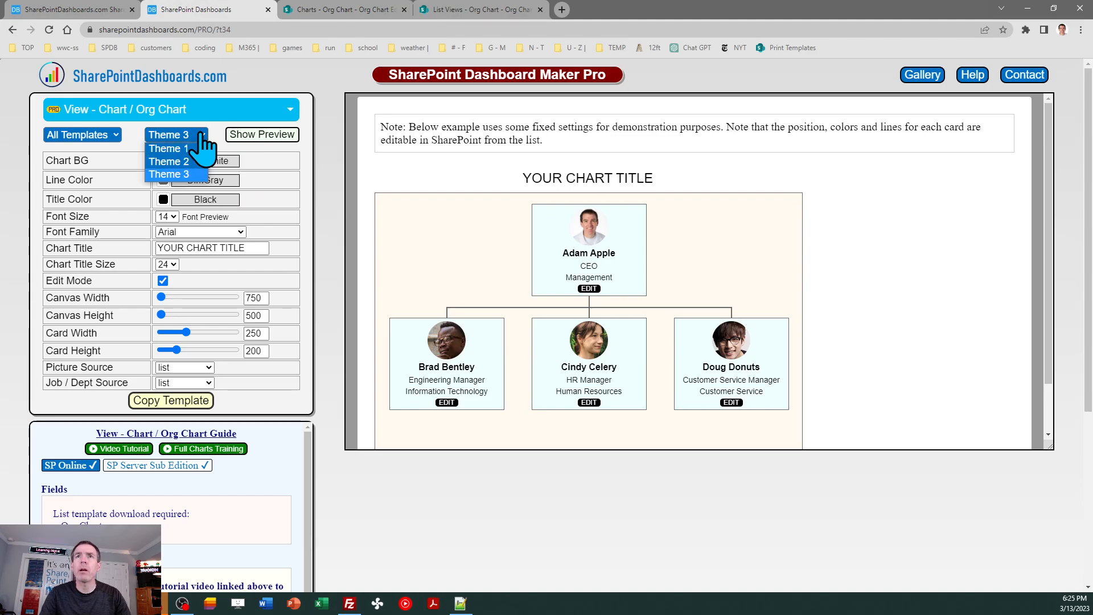
click(200, 134)
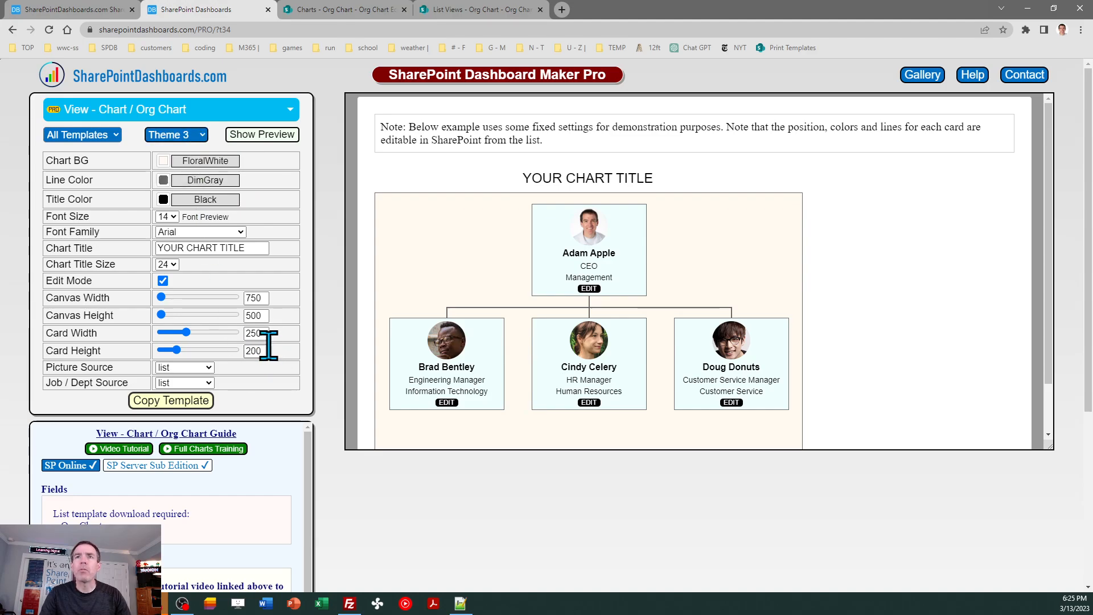
- Set the org chart template's Card Height to 250
double_click(254, 350)
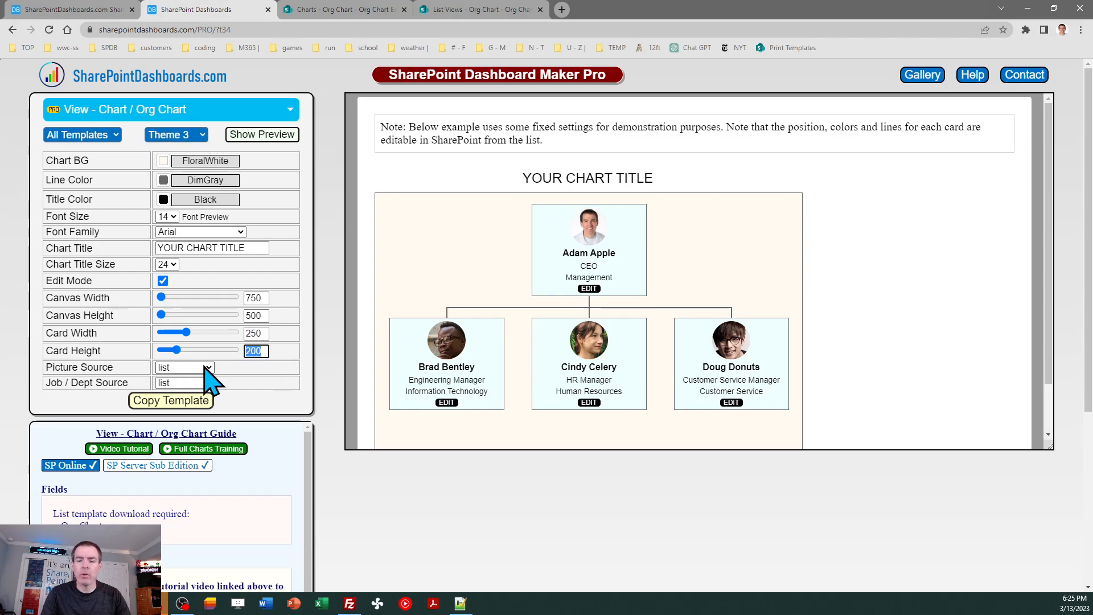
text(250)
key(Tab)
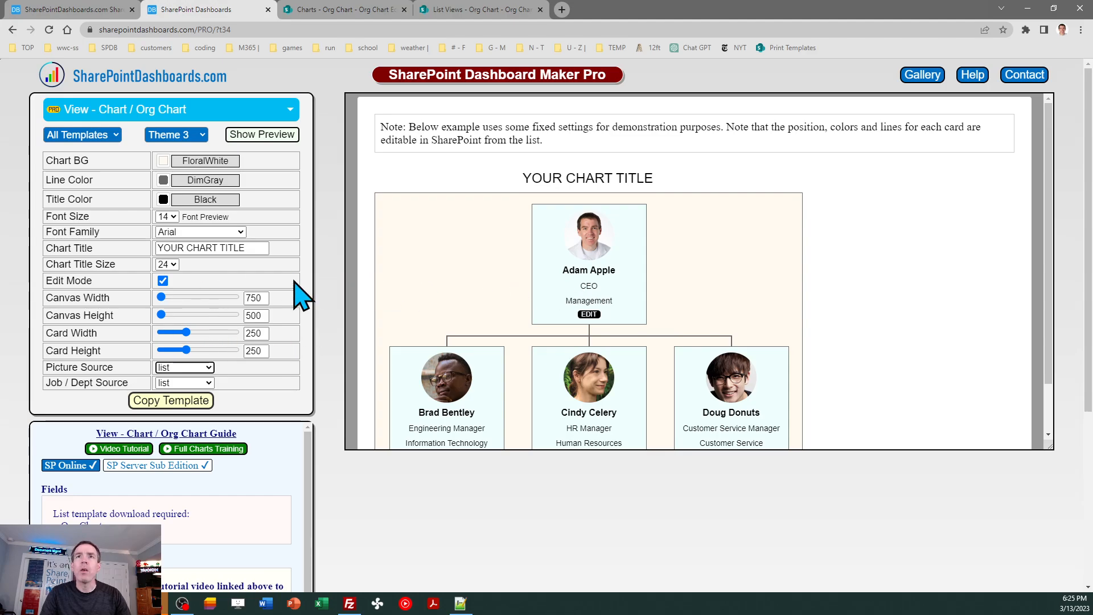
- Review the Chart Title, Picture Source and Job / Dept Source settings, checking the Picture Source choices and keeping list
triple_click(238, 247)
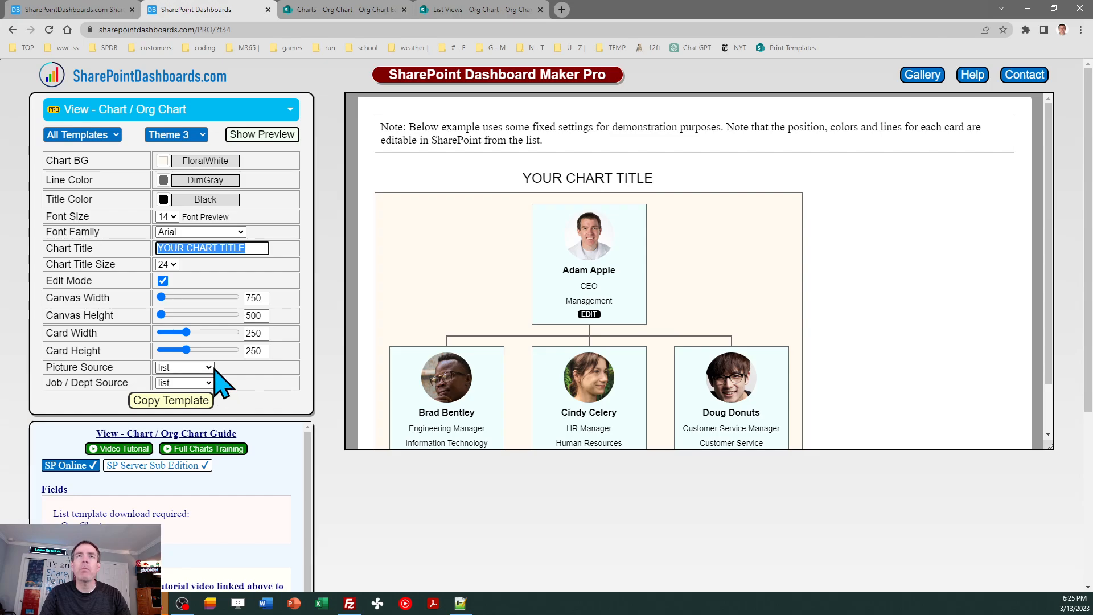
drag(140, 368, 48, 368)
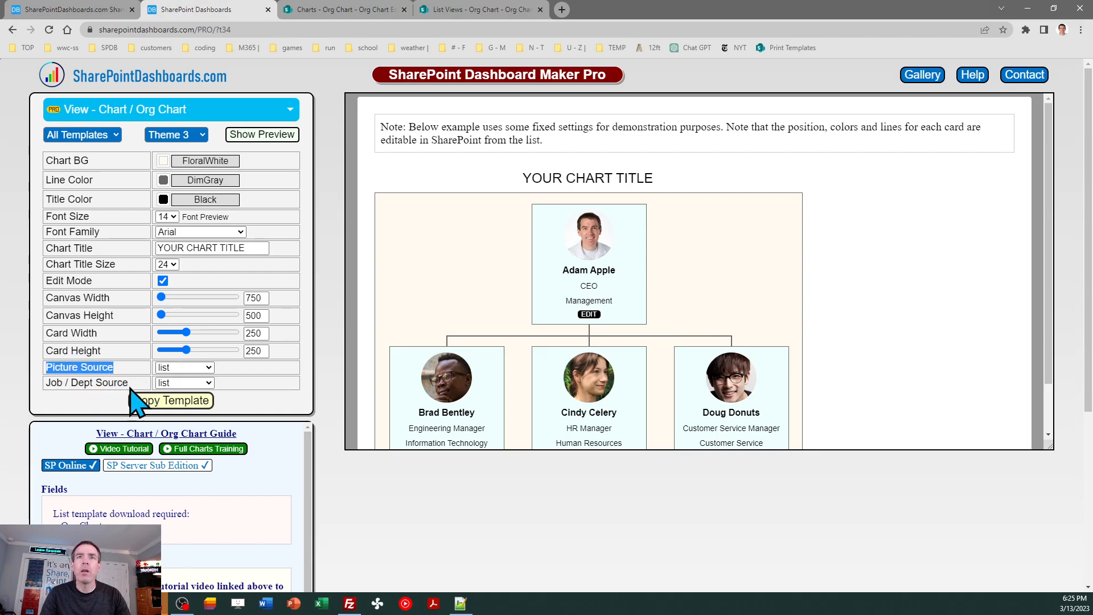
drag(130, 385, 44, 378)
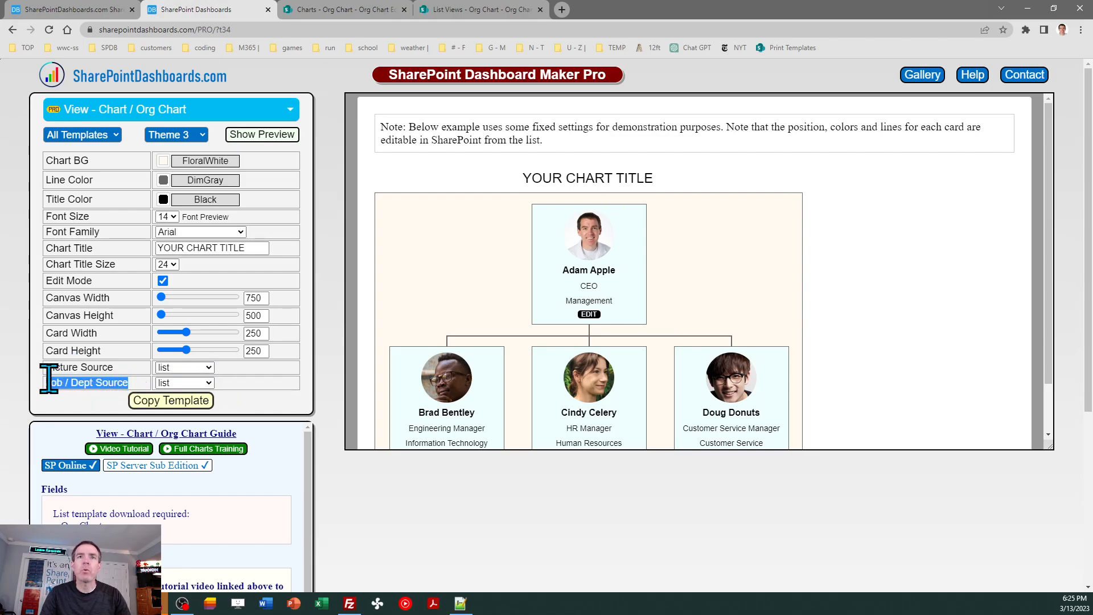
click(207, 368)
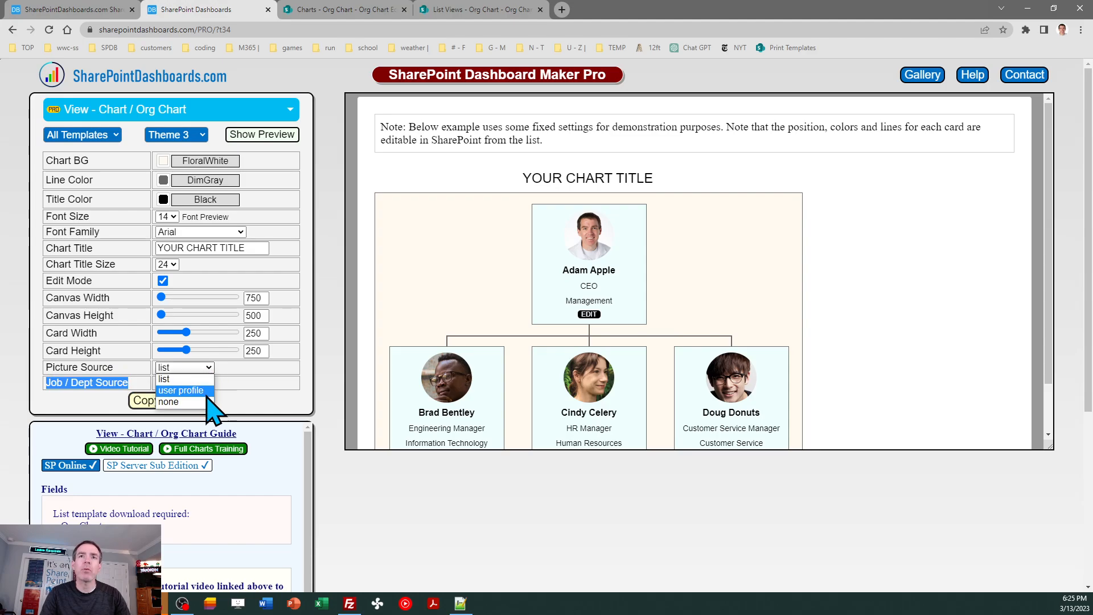
click(229, 373)
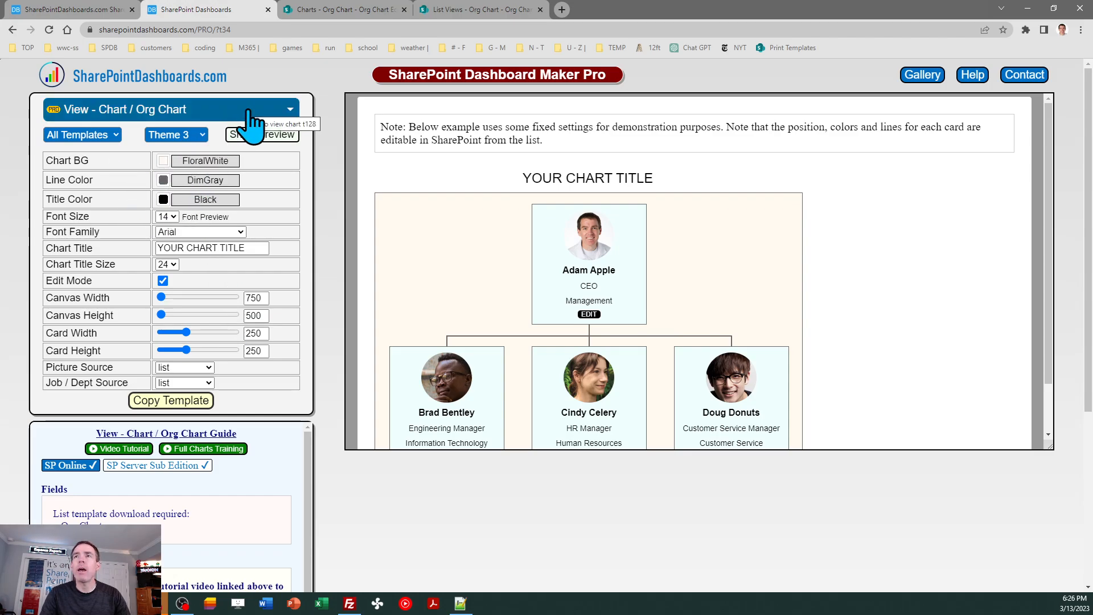
- Show the Charts site's finished org chart again and return to the Org Charts section of the SharePoint Charts Complete Training page
click(342, 11)
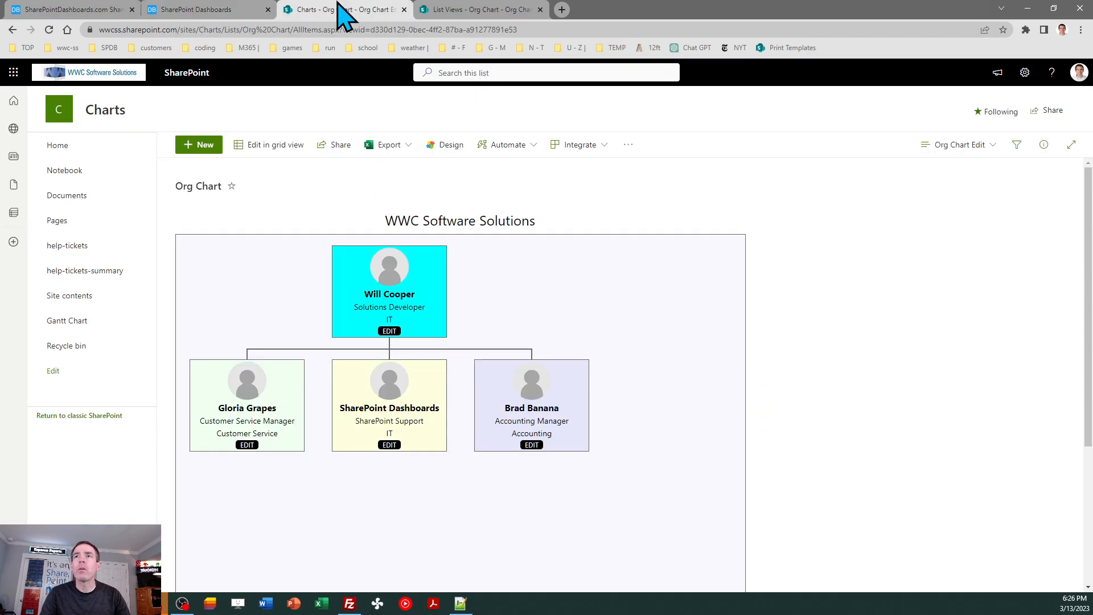
click(88, 10)
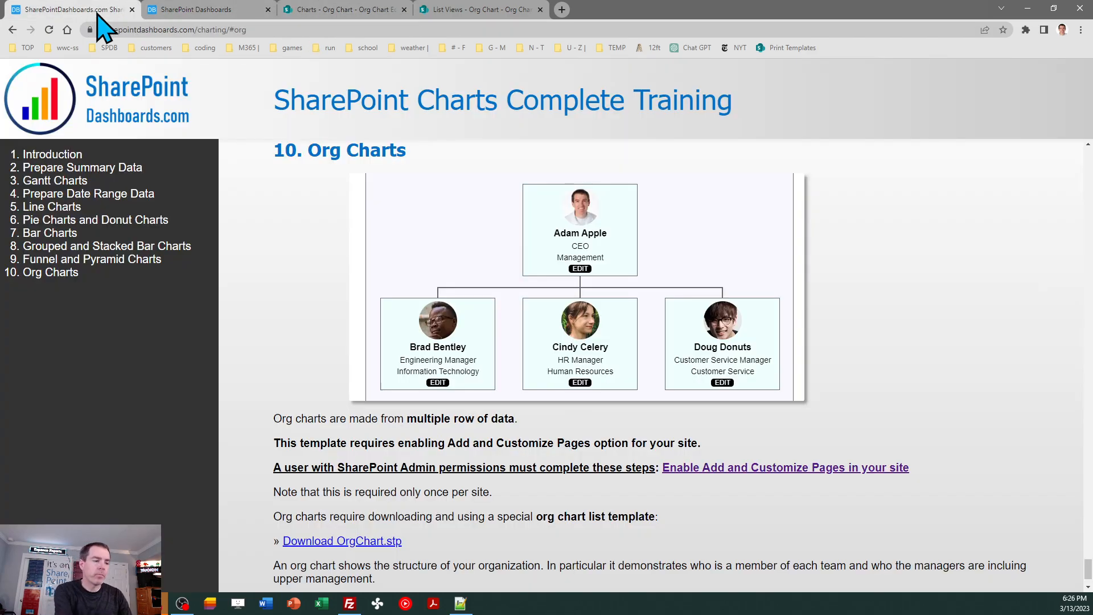